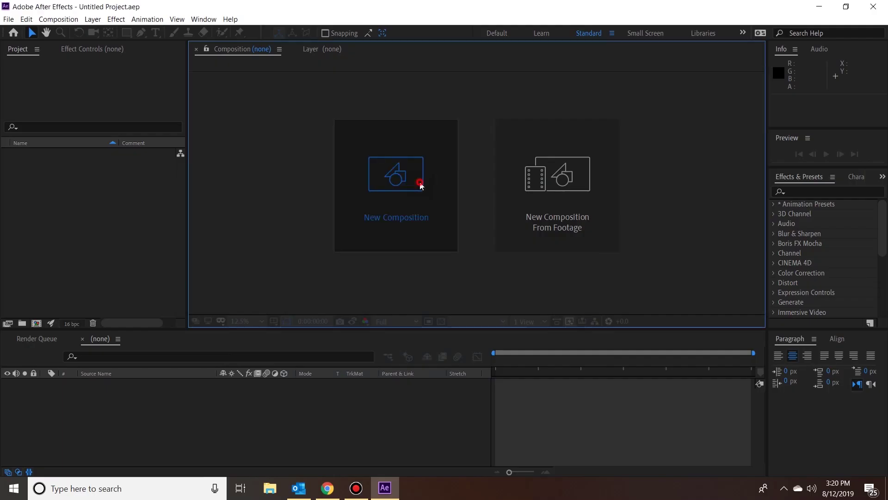
- Start naming the new HDTV 1080 29.97 composition in Composition Settings
{"action": "left_click", "coordinate": [418, 182]}
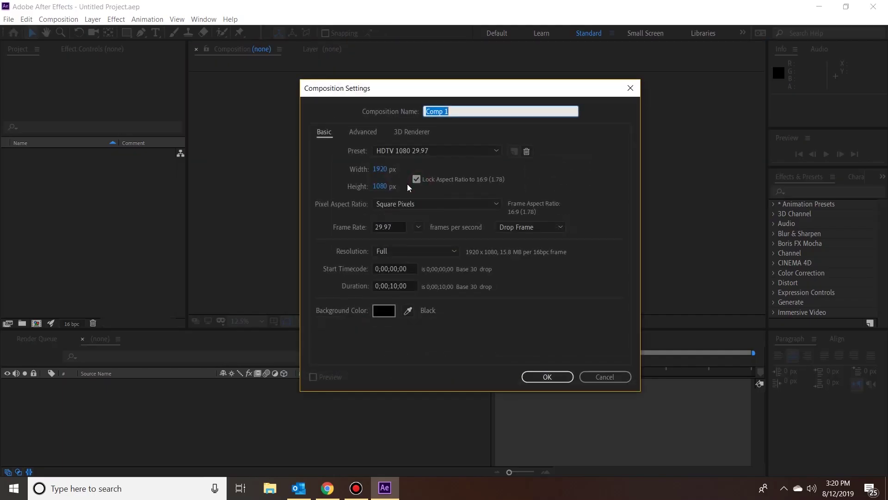
- Create the 1920×1080, 10-second composition named '3D Face Effecr'
{"action": "type", "text": "3D"}
{"action": "left_click", "coordinate": [396, 285]}
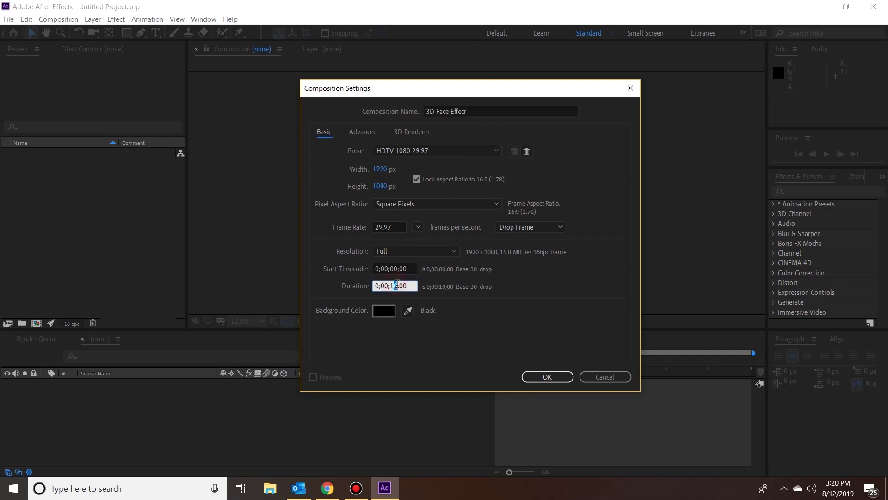
{"action": "left_click", "coordinate": [392, 227]}
{"action": "left_click", "coordinate": [563, 378]}
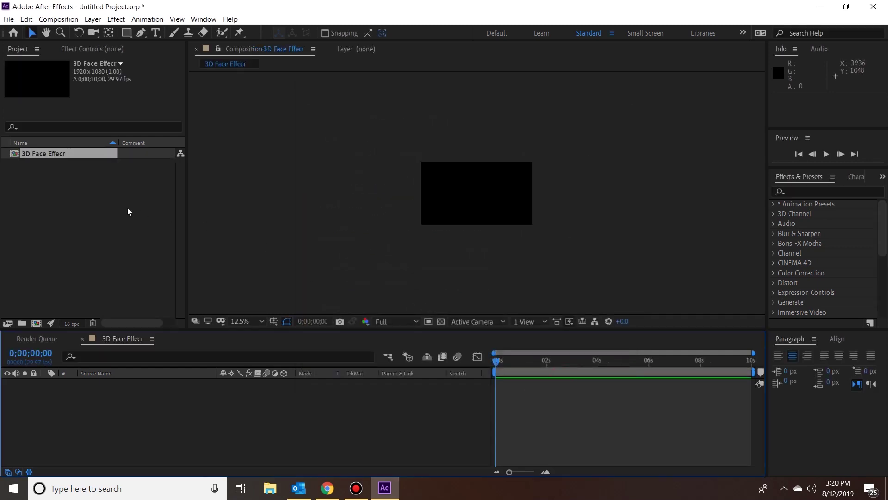
- Import woman.jpg into the project and make a new composition from it
{"action": "left_click", "coordinate": [79, 193]}
{"action": "double_click", "coordinate": [79, 193]}
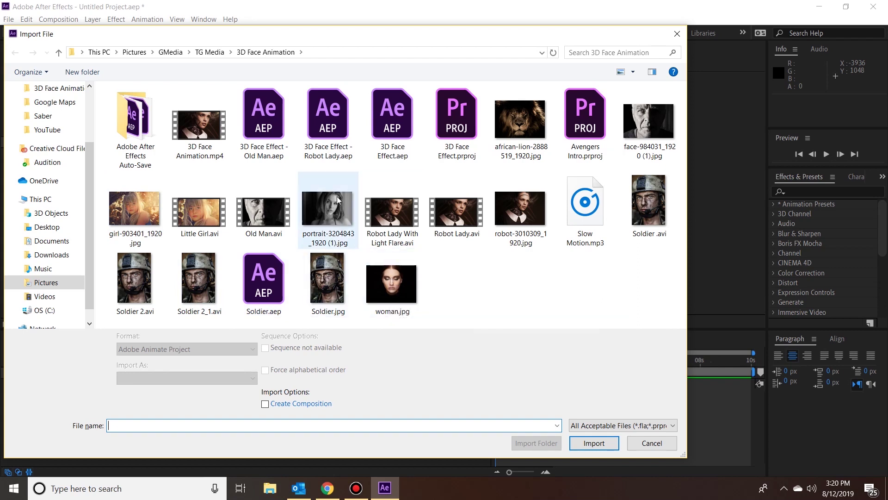
{"action": "double_click", "coordinate": [410, 301]}
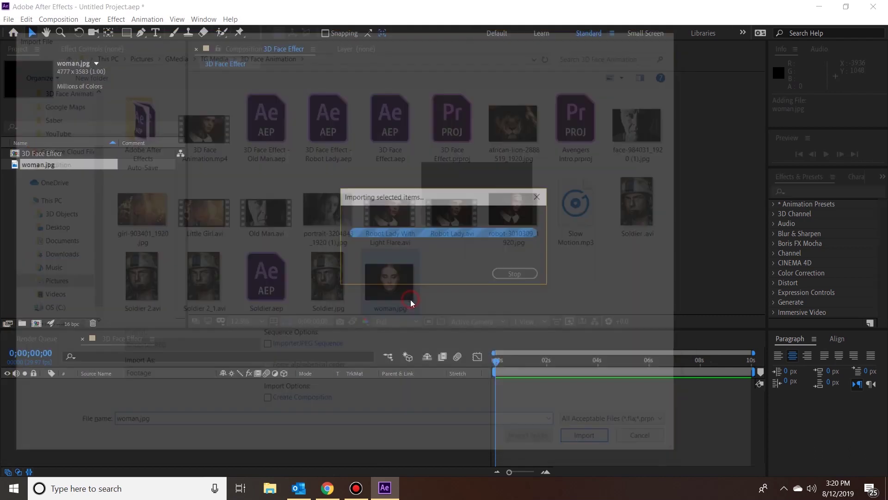
{"action": "left_click_drag", "start_coordinate": [46, 164], "coordinate": [34, 320]}
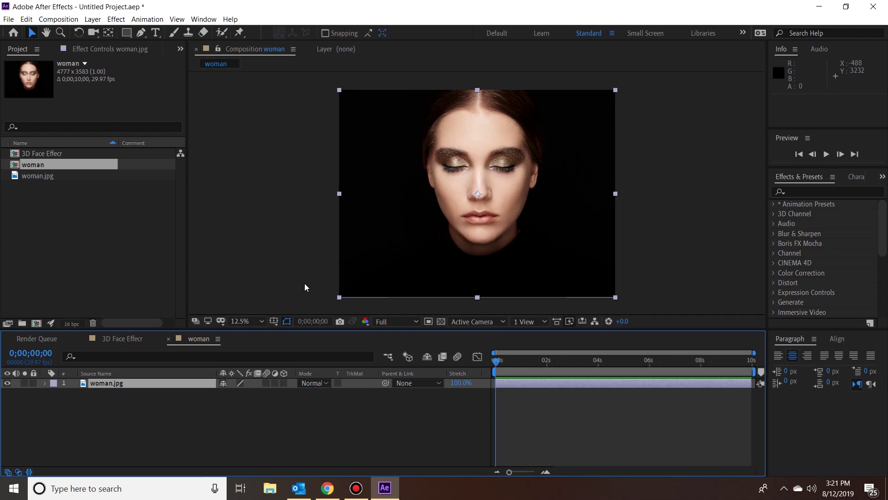
- Set the woman.jpg layer's Opacity to 50% and lock the layer
{"action": "key", "text": "t"}
{"action": "left_click", "coordinate": [224, 394]}
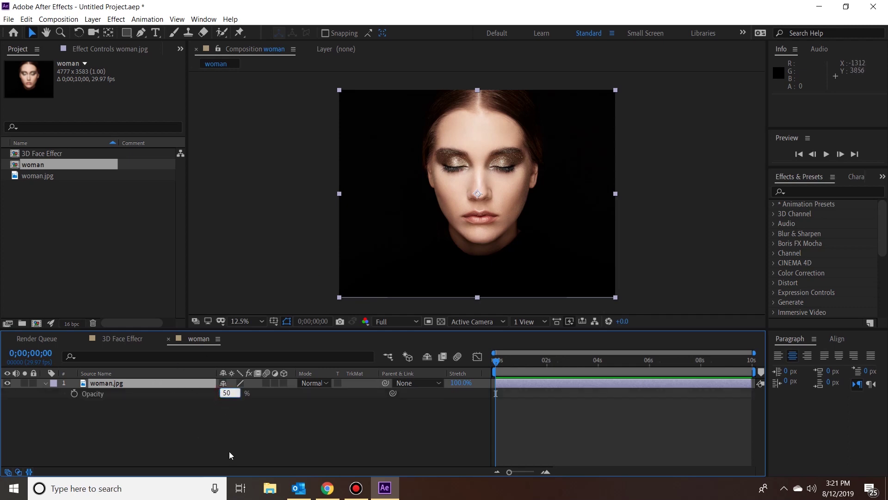
{"action": "key", "text": "Return"}
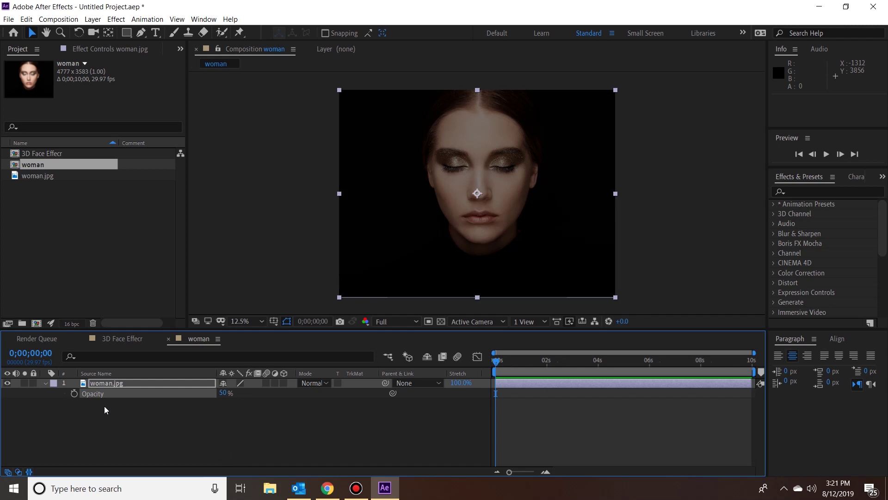
{"action": "left_click", "coordinate": [34, 384]}
{"action": "left_click", "coordinate": [44, 383]}
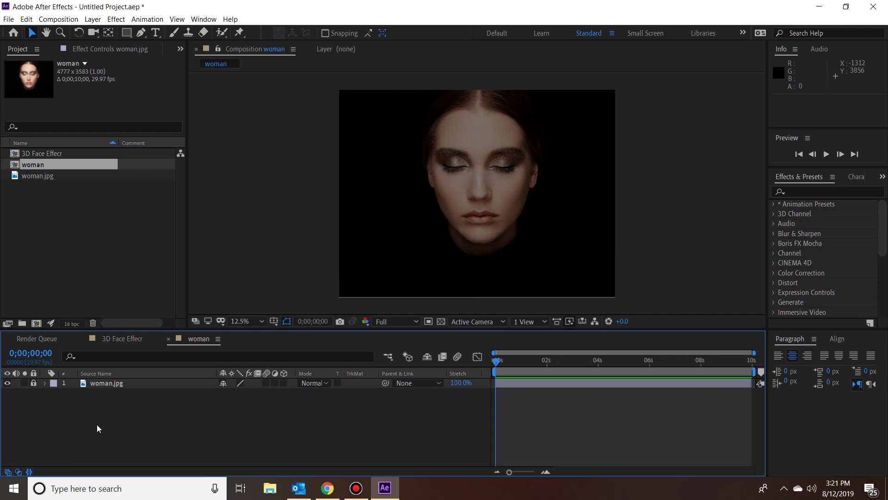
{"action": "scroll", "coordinate": [399, 262], "scroll_direction": "up", "scroll_amount": 1}
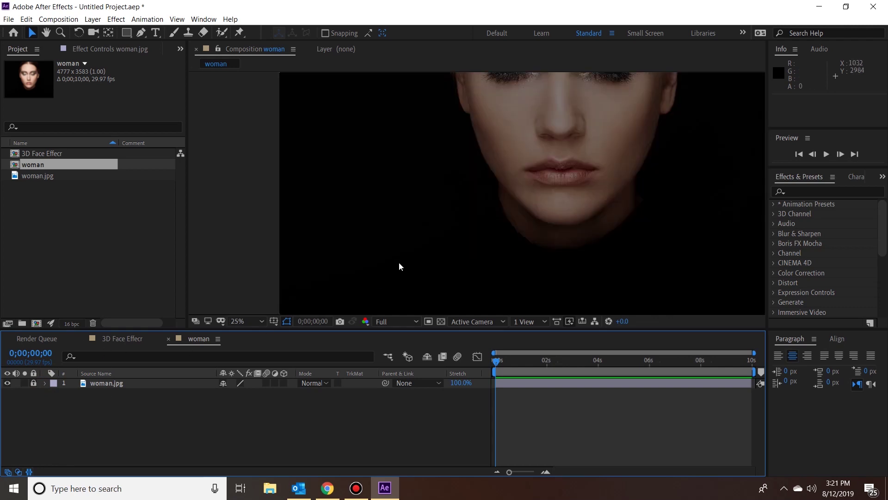
- Centre the face in view and give new pen shapes a solid #000000 black fill
{"action": "key", "text": "h"}
{"action": "left_click_drag", "start_coordinate": [535, 200], "coordinate": [441, 296]}
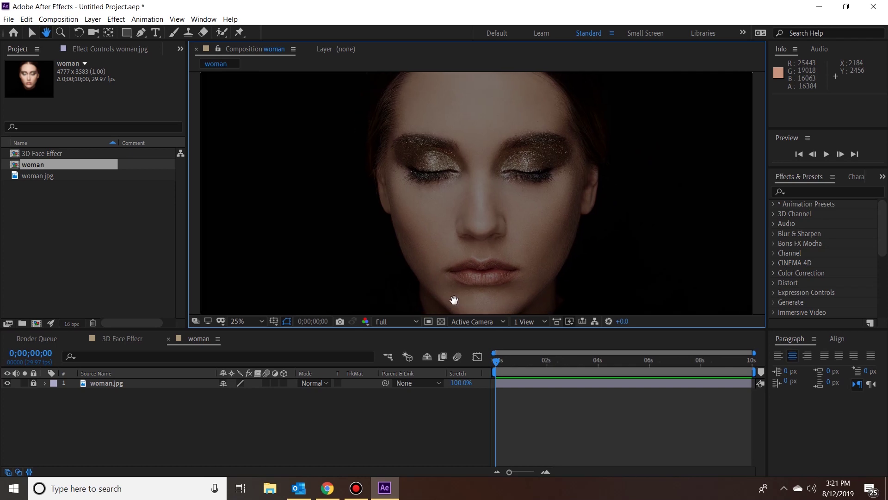
{"action": "key", "text": "g"}
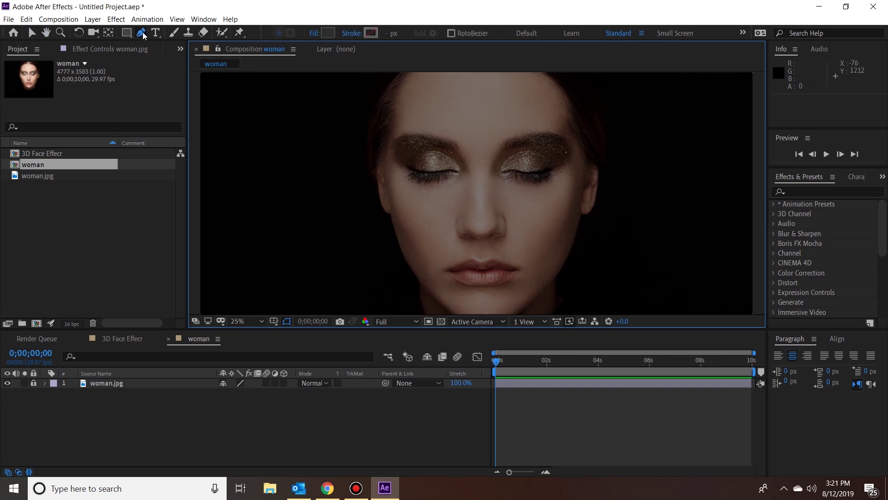
{"action": "left_click", "coordinate": [318, 36]}
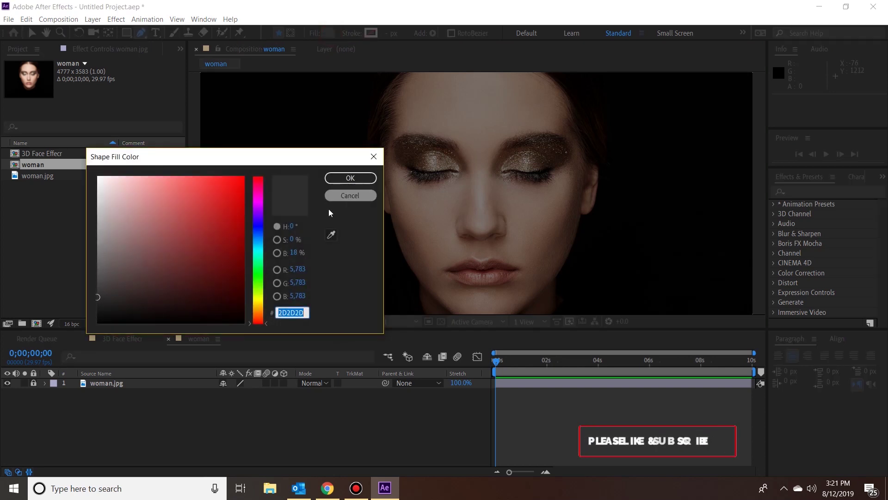
{"action": "type", "text": "000000"}
{"action": "left_click", "coordinate": [348, 177]}
{"action": "left_click", "coordinate": [313, 34]}
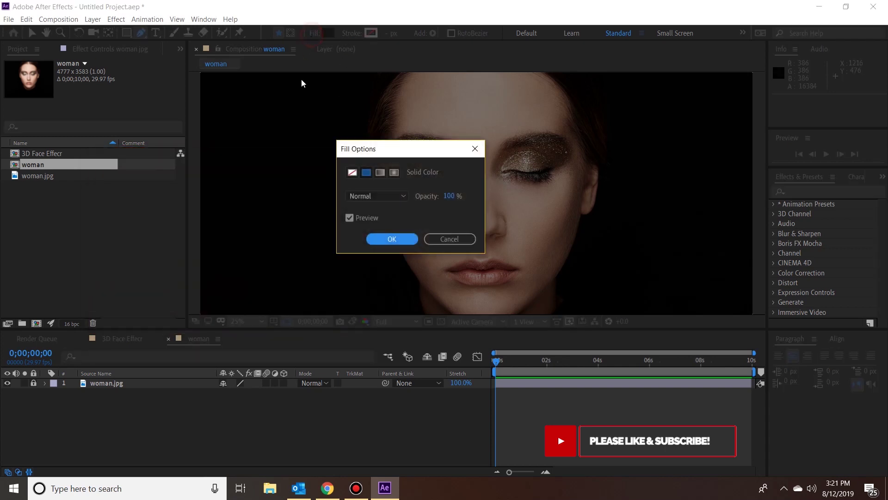
{"action": "left_click", "coordinate": [392, 239]}
- Set the shape stroke to None and nudge the view up and left
{"action": "left_click", "coordinate": [353, 33]}
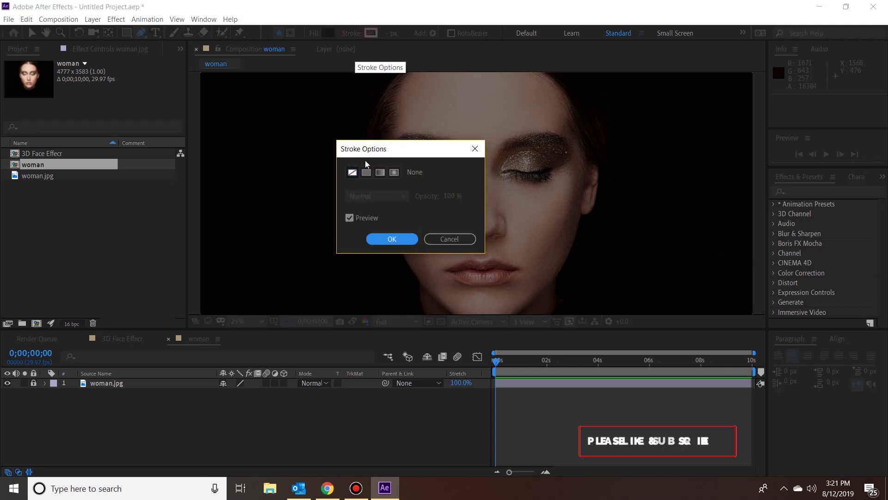
{"action": "left_click", "coordinate": [391, 239]}
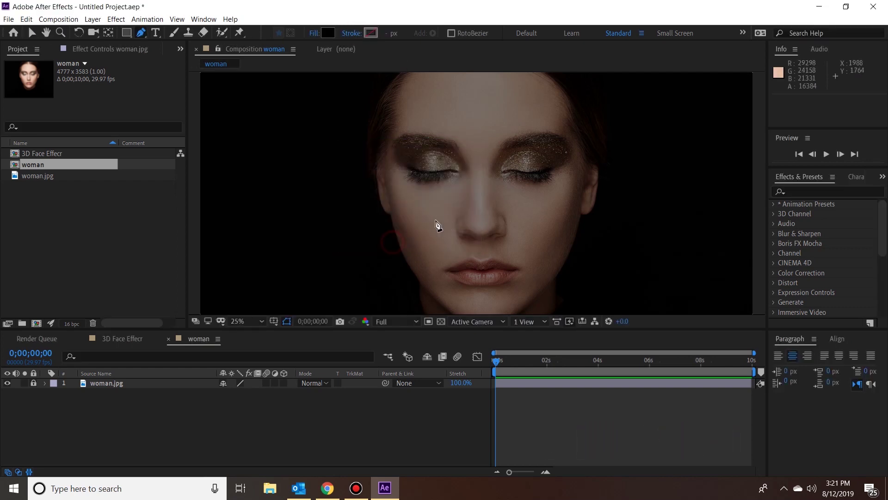
{"action": "scroll", "coordinate": [460, 214], "scroll_direction": "down", "scroll_amount": 1}
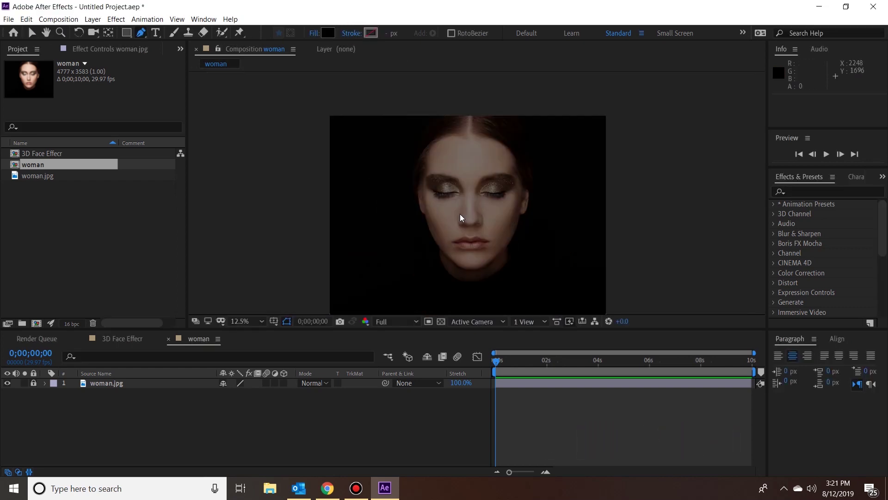
{"action": "key", "text": "h"}
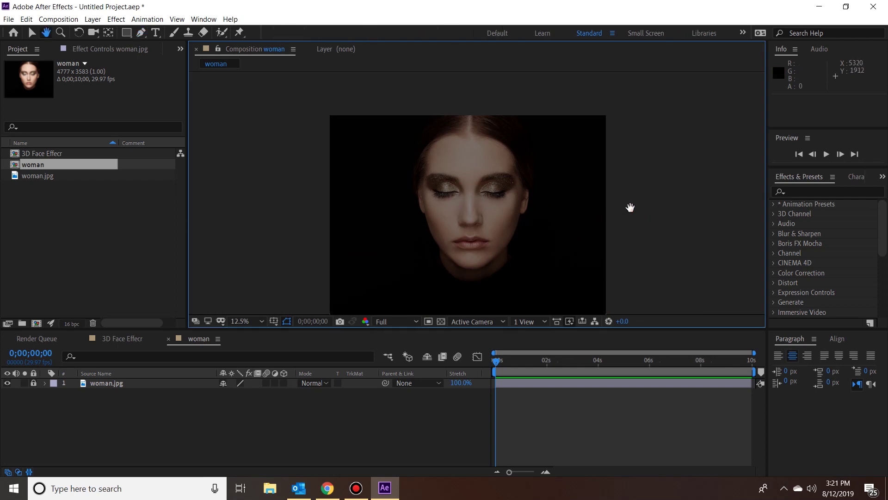
{"action": "left_click_drag", "start_coordinate": [630, 206], "coordinate": [623, 196]}
{"action": "key", "text": "g"}
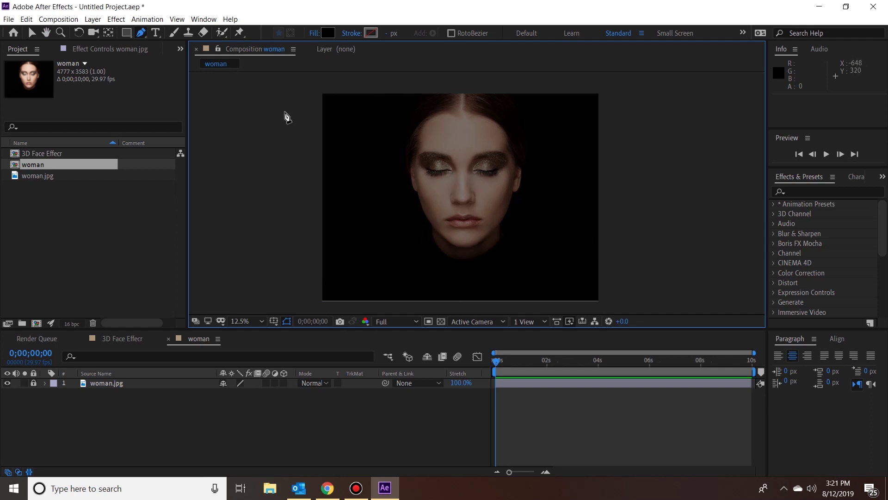
- Draw a closed four-corner shape covering the whole frame
{"action": "left_click", "coordinate": [313, 86]}
{"action": "left_click", "coordinate": [614, 91]}
{"action": "left_click", "coordinate": [615, 308]}
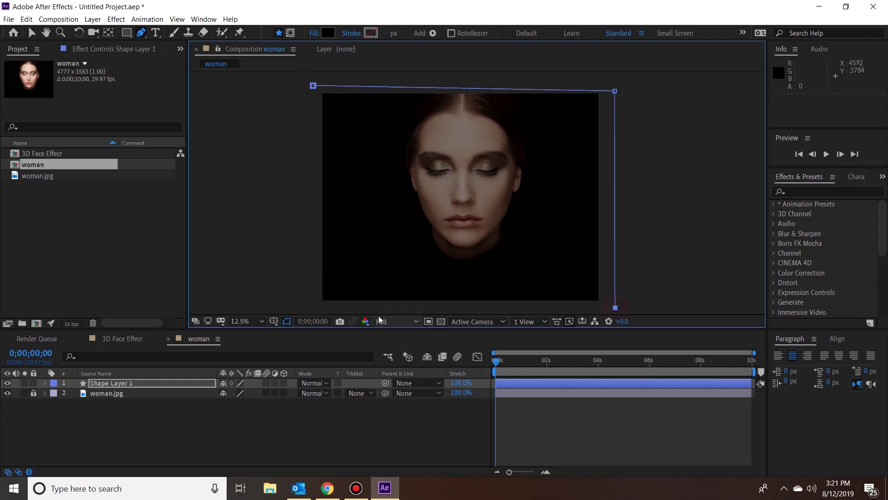
{"action": "left_click", "coordinate": [316, 308]}
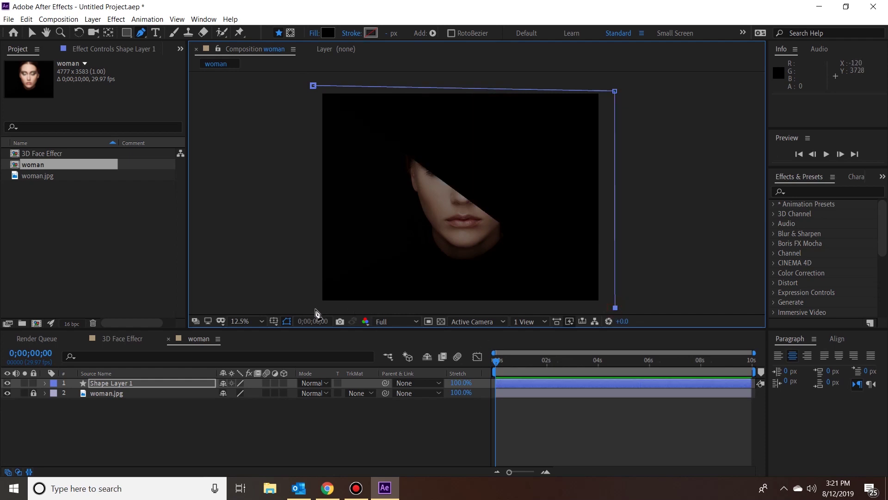
{"action": "left_click", "coordinate": [313, 86]}
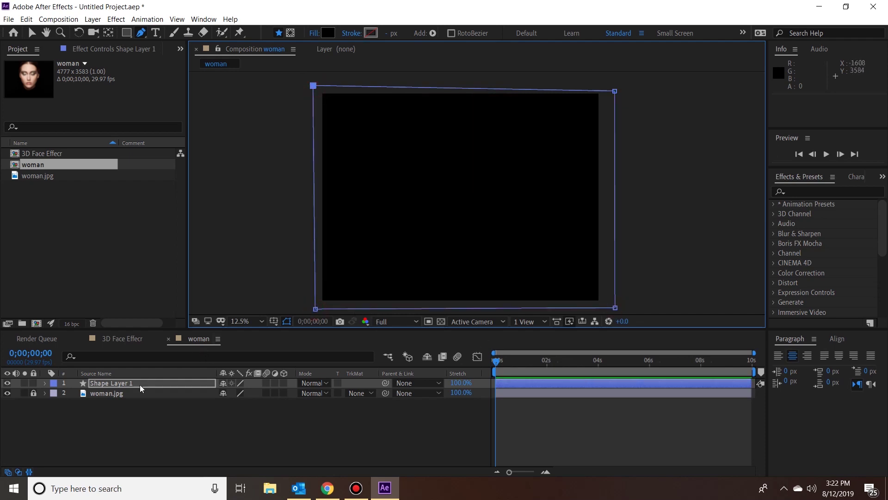
- Rename the shape layer to BG and move it beneath woman.jpg
{"action": "right_click", "coordinate": [124, 382]}
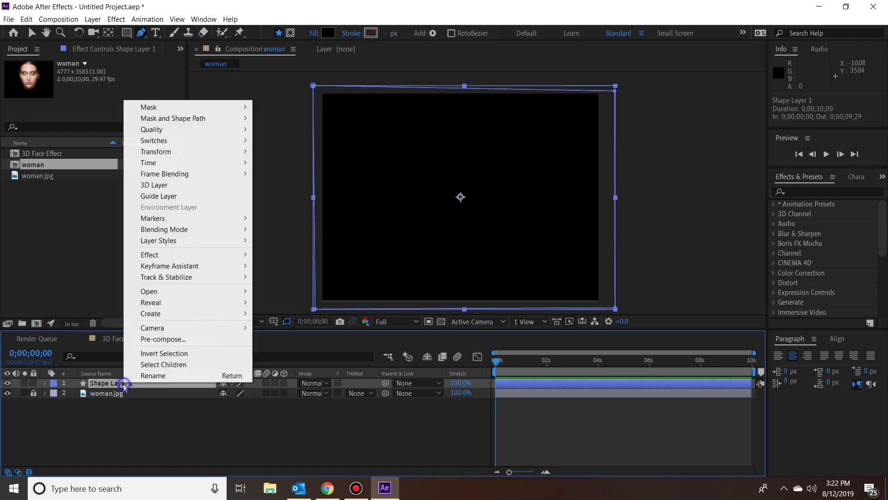
{"action": "left_click", "coordinate": [140, 376]}
{"action": "type", "text": "BG"}
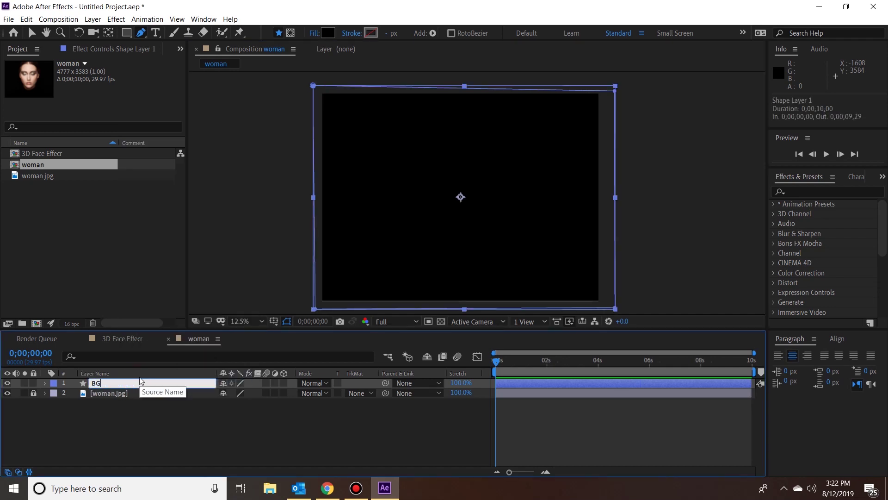
{"action": "key", "text": "Return"}
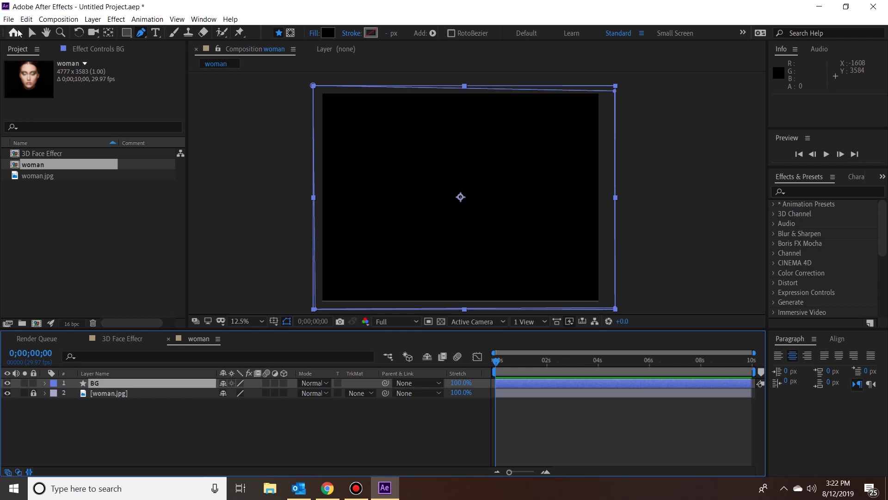
{"action": "left_click", "coordinate": [32, 33]}
{"action": "left_click_drag", "start_coordinate": [124, 384], "coordinate": [124, 397]}
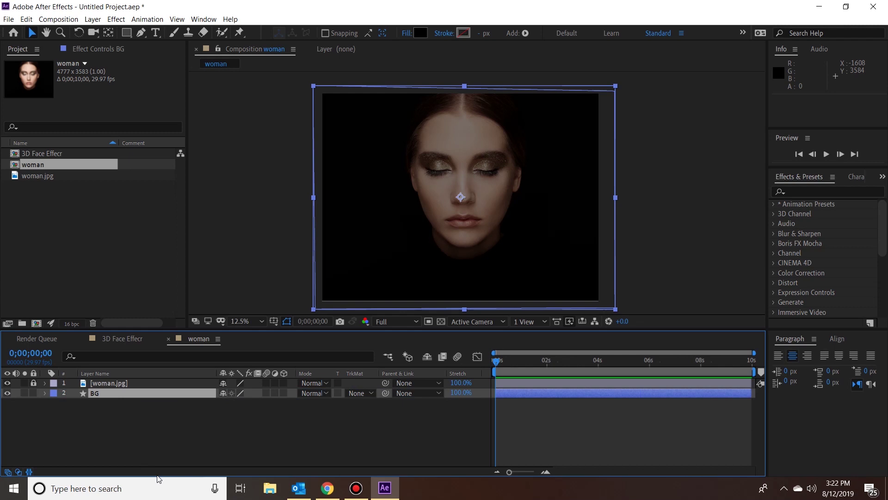
- Set the fill colour for new pen shapes to #333333 dark grey
{"action": "left_click", "coordinate": [262, 167]}
{"action": "left_click", "coordinate": [141, 33]}
{"action": "left_click", "coordinate": [329, 33]}
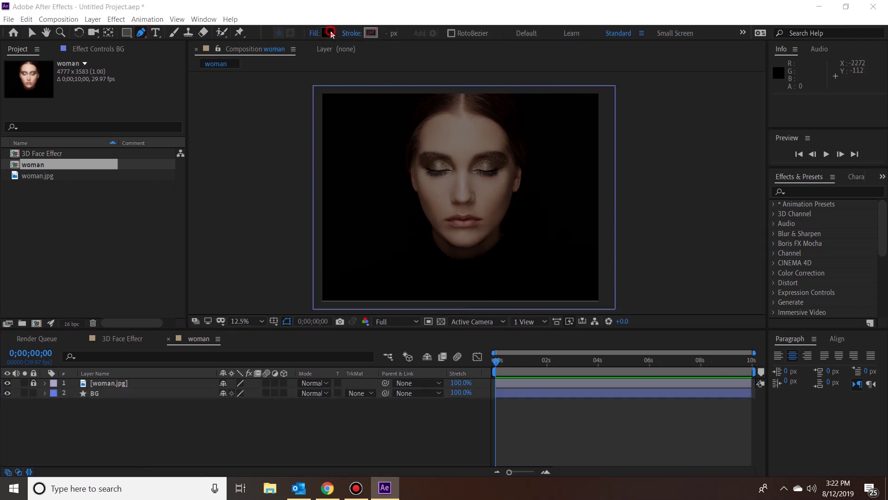
{"action": "type", "text": "333333"}
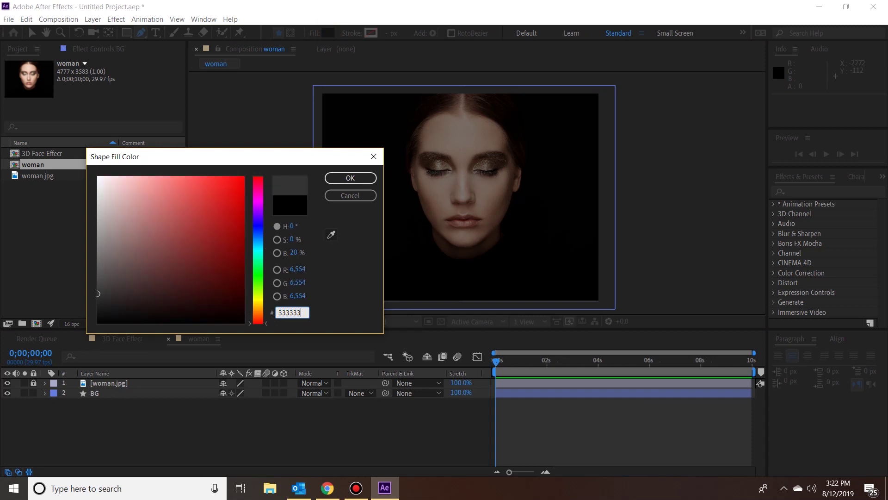
{"action": "key", "text": "Return"}
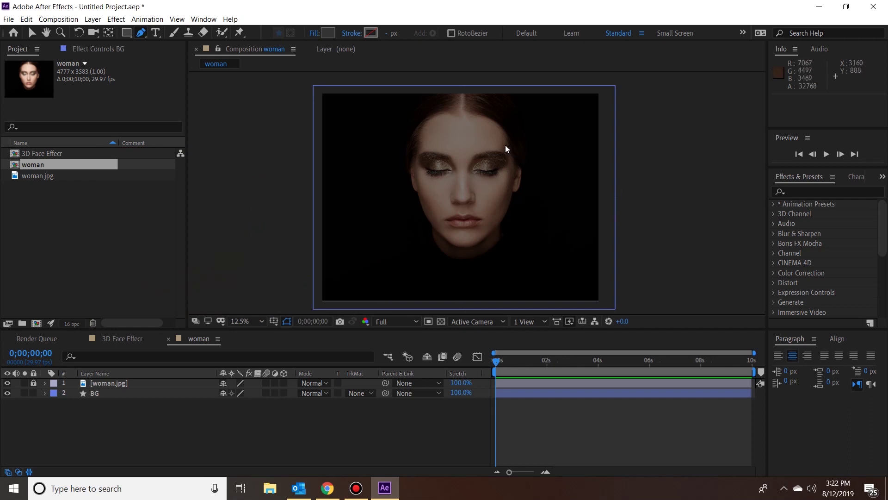
{"action": "scroll", "coordinate": [505, 145], "scroll_direction": "up", "scroll_amount": 1}
- Start the outline at the top of the head and trace down the hairline and face edge
{"action": "key", "text": "h"}
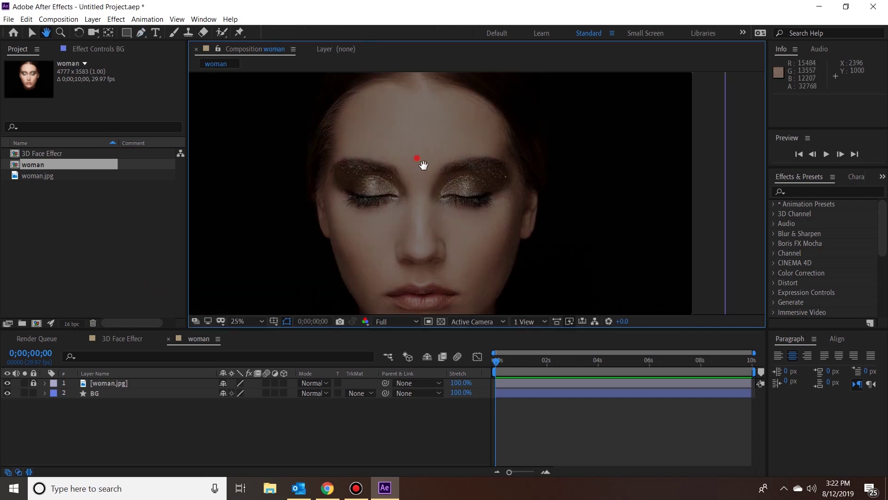
{"action": "left_click_drag", "start_coordinate": [424, 165], "coordinate": [515, 178]}
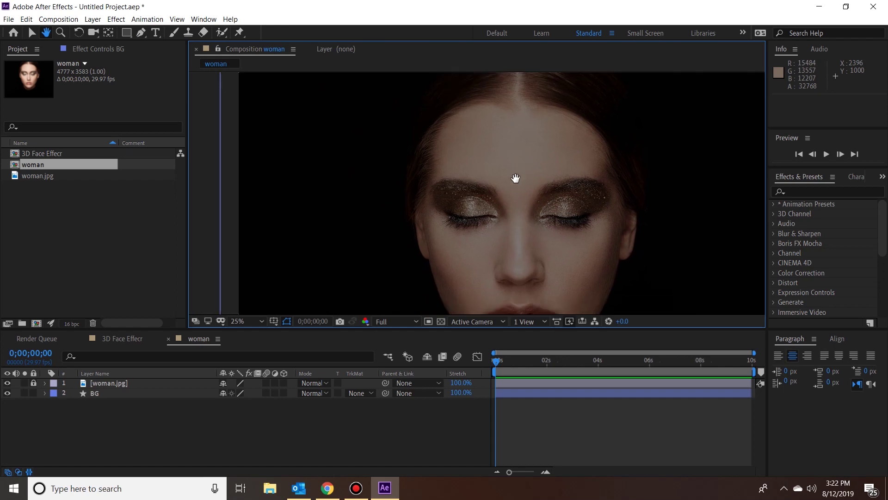
{"action": "key", "text": "g"}
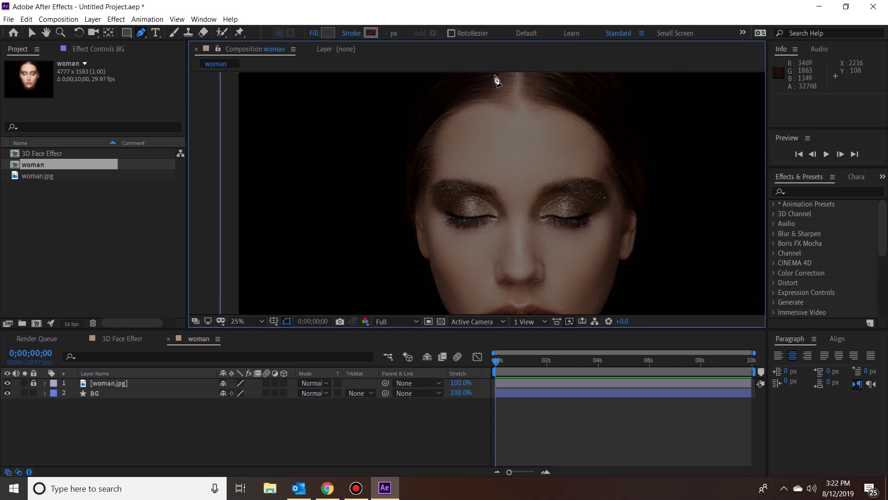
{"action": "left_click", "coordinate": [495, 75]}
{"action": "left_click", "coordinate": [461, 102]}
{"action": "left_click", "coordinate": [437, 126]}
{"action": "left_click", "coordinate": [417, 155]}
{"action": "left_click", "coordinate": [412, 192]}
{"action": "left_click", "coordinate": [414, 213]}
{"action": "left_click", "coordinate": [416, 235]}
{"action": "left_click", "coordinate": [430, 271]}
{"action": "left_click", "coordinate": [437, 287]}
- Continue the outline down the side of the face, past the chin and along the shoulder
{"action": "mouse_move", "coordinate": [519, 192]}
{"action": "left_mouse_down"}
{"action": "mouse_move", "coordinate": [546, 82]}
{"action": "mouse_move", "coordinate": [577, 49]}
{"action": "left_mouse_up"}
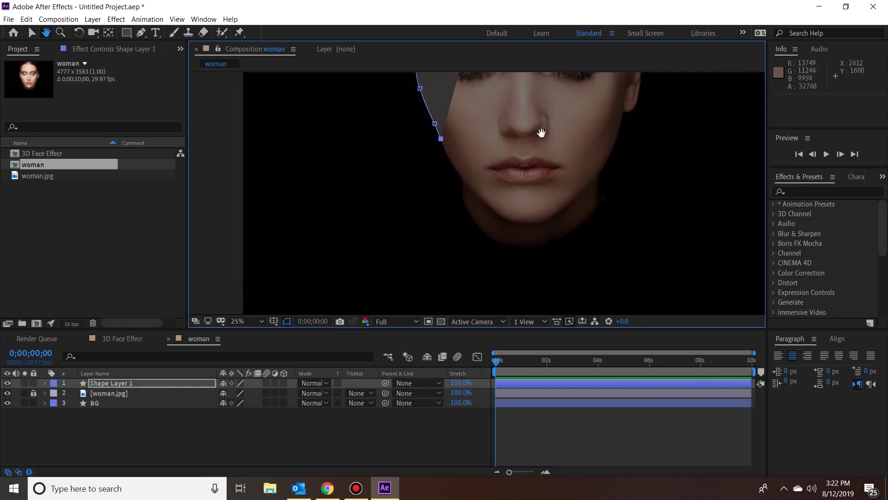
{"action": "left_click", "coordinate": [448, 160]}
{"action": "left_click", "coordinate": [457, 169]}
{"action": "left_click", "coordinate": [463, 179]}
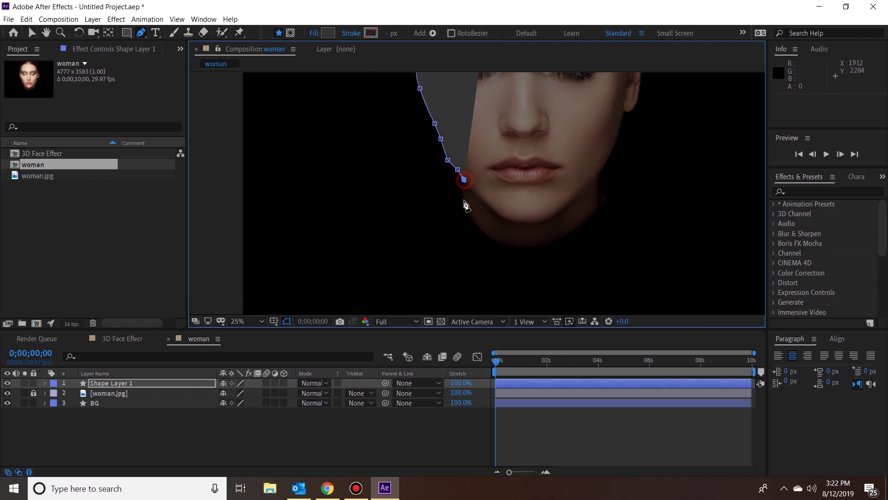
{"action": "left_click", "coordinate": [463, 201]}
{"action": "left_click", "coordinate": [457, 217]}
{"action": "left_click", "coordinate": [444, 239]}
{"action": "left_click", "coordinate": [430, 255]}
{"action": "left_click", "coordinate": [412, 271]}
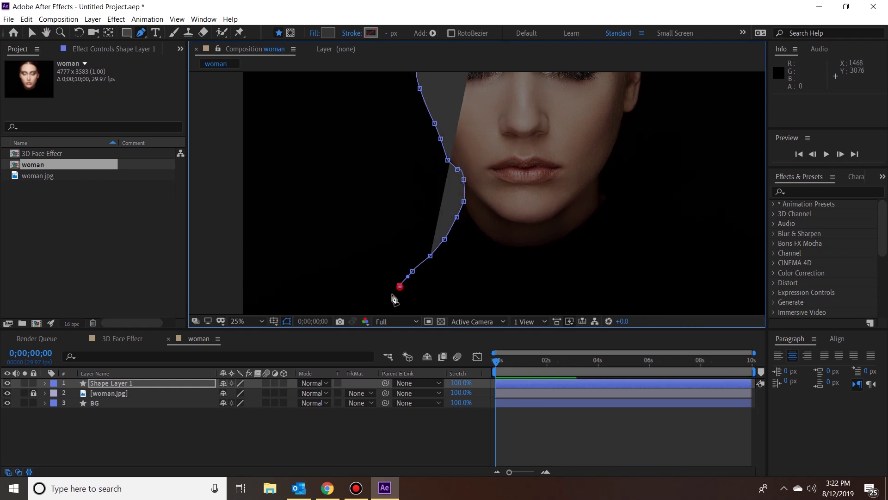
{"action": "left_click", "coordinate": [399, 285]}
{"action": "left_click", "coordinate": [384, 302]}
- Run the outline below the shoulders, over the right shoulder, and up the neck and jawline
{"action": "left_click_drag", "start_coordinate": [540, 238], "coordinate": [458, 186]}
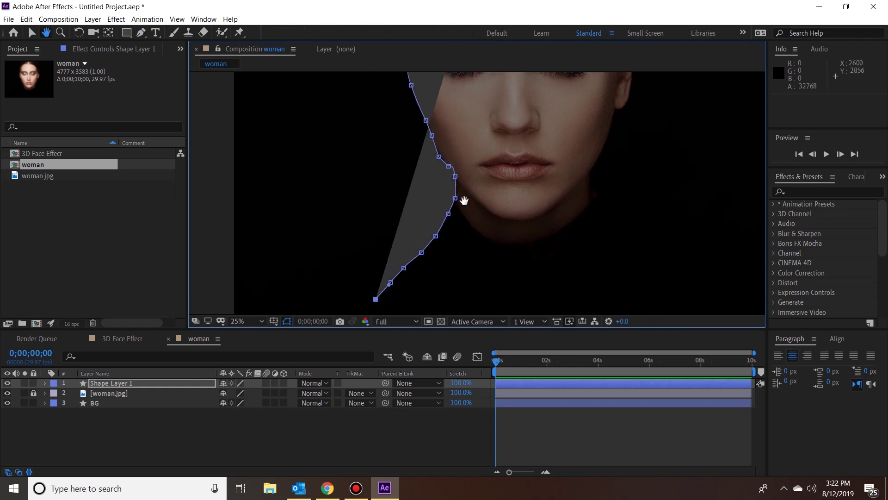
{"action": "scroll", "coordinate": [460, 188], "scroll_direction": "down", "scroll_amount": 1}
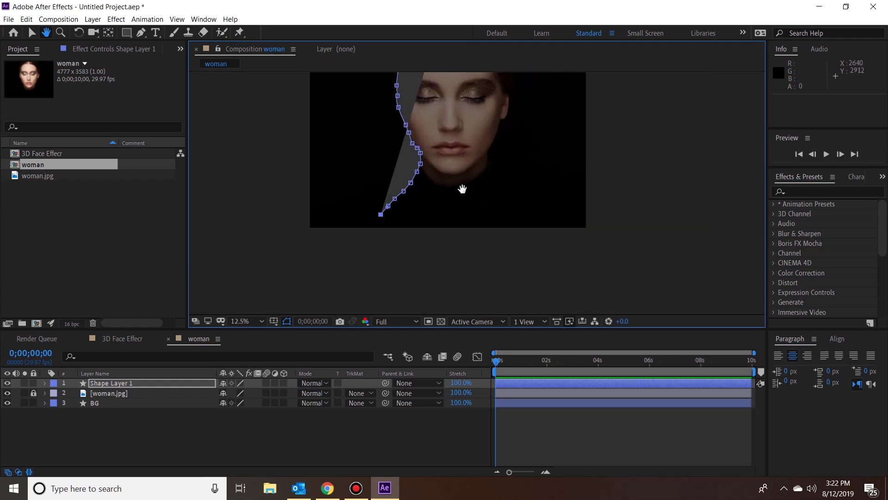
{"action": "key", "text": "g"}
{"action": "left_click", "coordinate": [377, 228]}
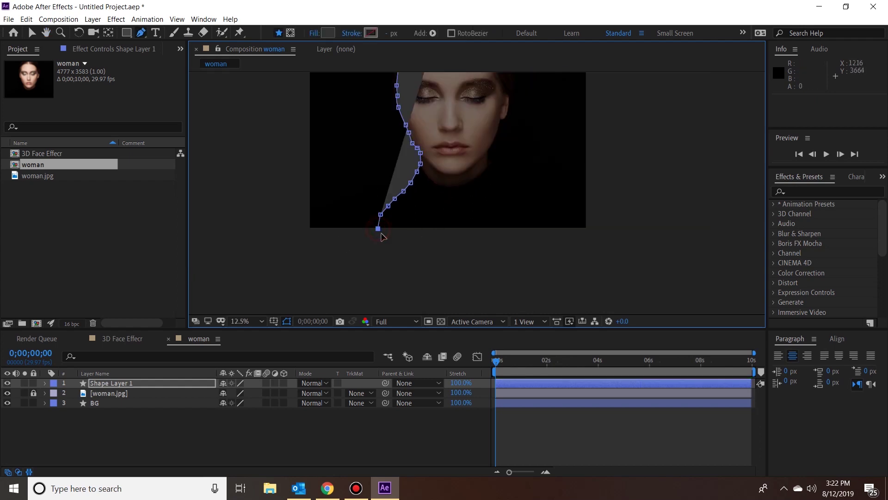
{"action": "left_click", "coordinate": [508, 252]}
{"action": "left_click", "coordinate": [562, 241]}
{"action": "left_click", "coordinate": [602, 217]}
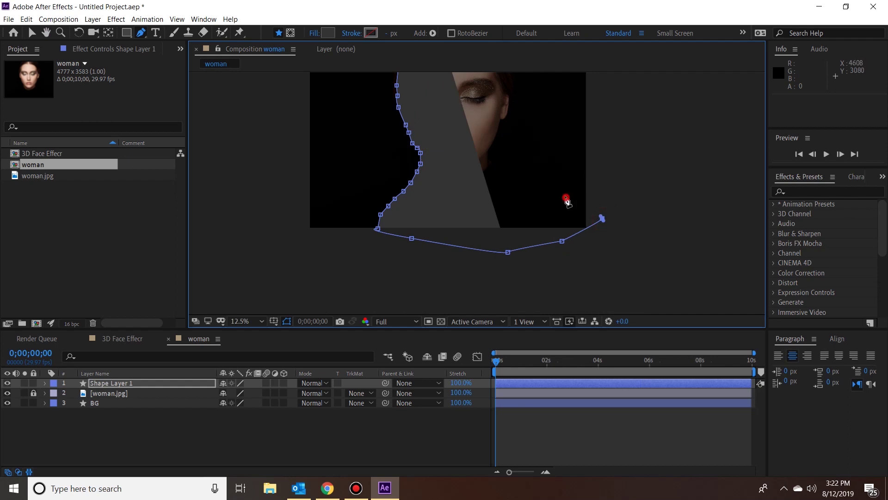
{"action": "left_click", "coordinate": [569, 199]}
{"action": "left_click", "coordinate": [528, 179]}
{"action": "left_click", "coordinate": [509, 175]}
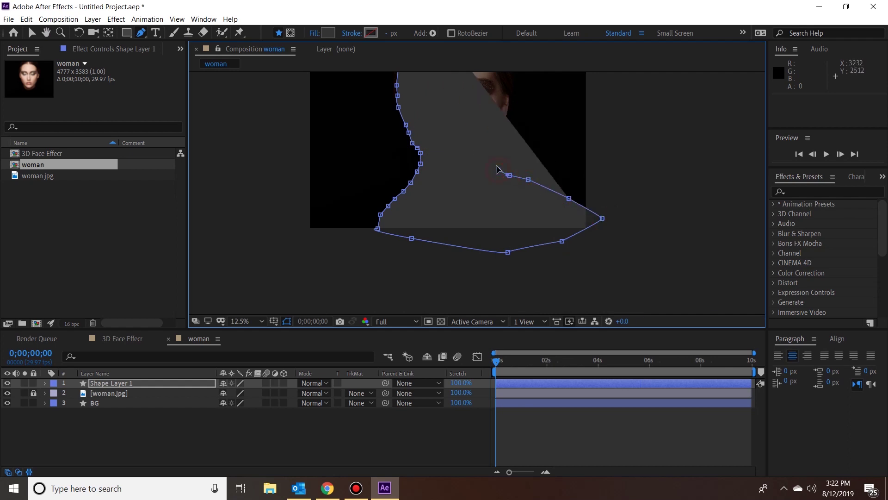
{"action": "left_click", "coordinate": [498, 170]}
{"action": "left_click", "coordinate": [484, 163]}
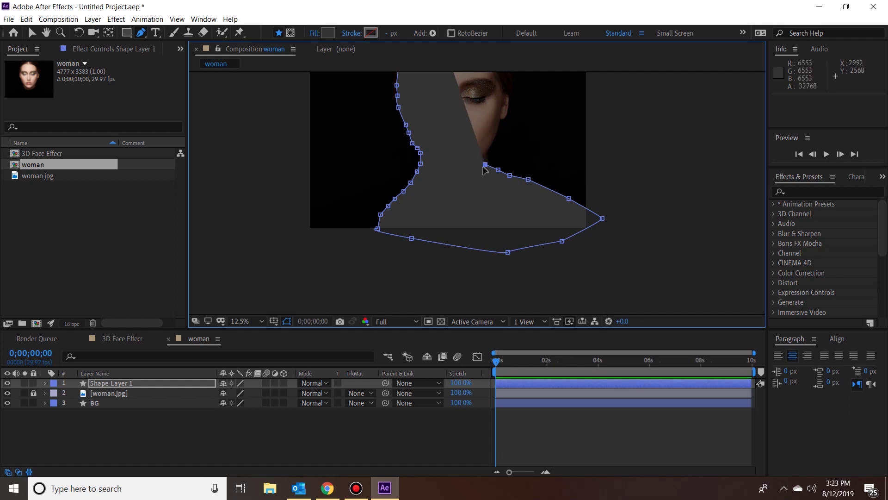
{"action": "left_click", "coordinate": [485, 157]}
{"action": "left_click", "coordinate": [489, 148]}
{"action": "left_click", "coordinate": [495, 141]}
{"action": "left_click", "coordinate": [499, 128]}
{"action": "left_click", "coordinate": [503, 121]}
{"action": "left_click", "coordinate": [508, 111]}
{"action": "left_click", "coordinate": [508, 100]}
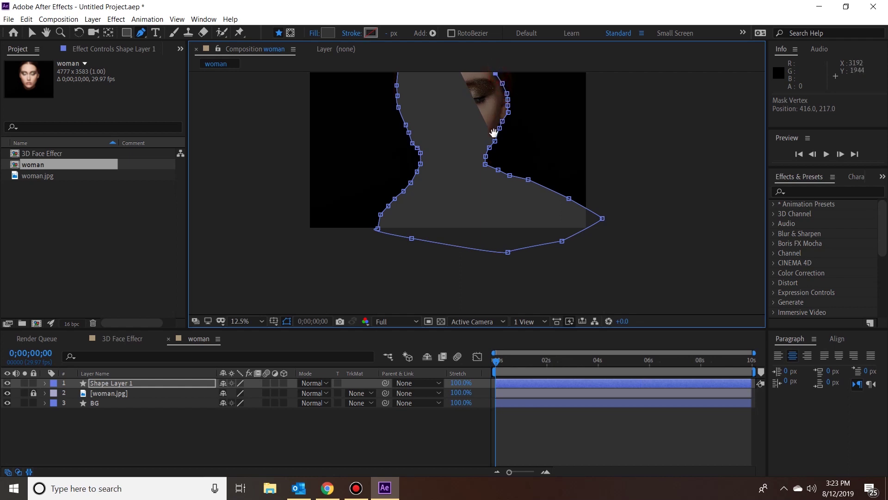
- Undo the stray points, trace up the right side of the head, and close the outline
{"action": "key", "text": "h"}
{"action": "left_click_drag", "start_coordinate": [472, 185], "coordinate": [471, 186]}
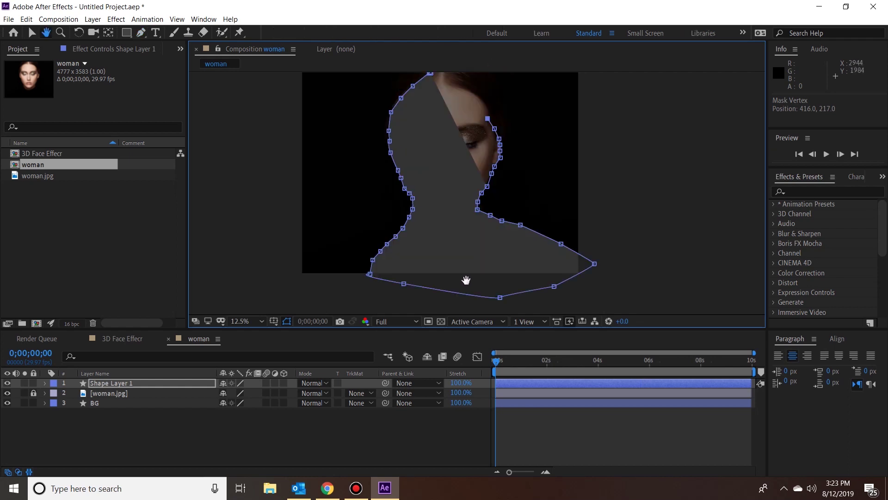
{"action": "scroll", "coordinate": [465, 280], "scroll_direction": "up", "scroll_amount": 5}
{"action": "key", "text": "g"}
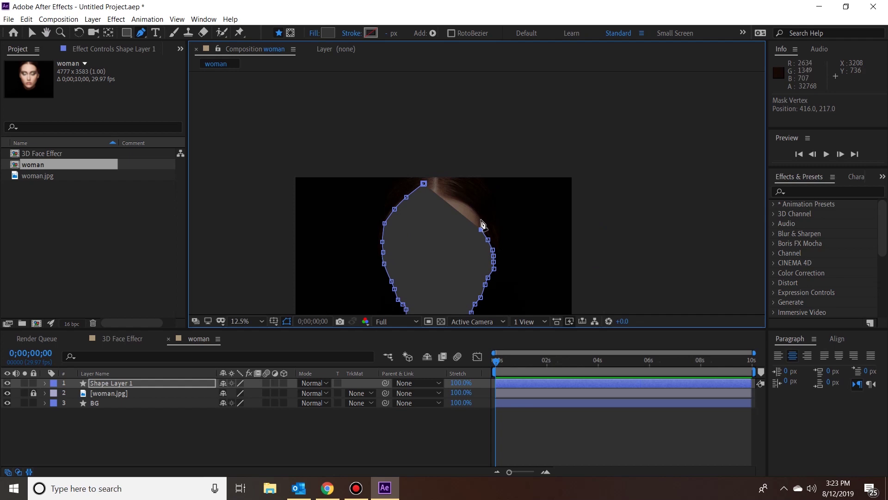
{"action": "key", "text": "ctrl+z"}
{"action": "key", "text": "ctrl+z"}
{"action": "left_click", "coordinate": [490, 236]}
{"action": "left_click", "coordinate": [486, 220]}
{"action": "left_click", "coordinate": [483, 205]}
{"action": "left_click", "coordinate": [474, 194]}
{"action": "left_click", "coordinate": [468, 187]}
{"action": "left_click", "coordinate": [455, 180]}
{"action": "left_click", "coordinate": [426, 184]}
{"action": "key", "text": "space"}
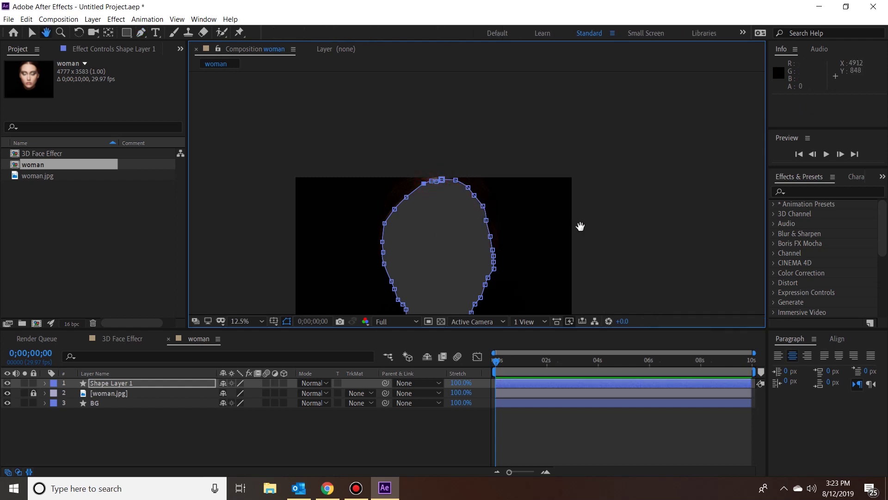
{"action": "mouse_move", "coordinate": [623, 252]}
{"action": "left_mouse_down"}
{"action": "mouse_move", "coordinate": [640, 223]}
{"action": "mouse_move", "coordinate": [636, 167]}
{"action": "left_mouse_up"}
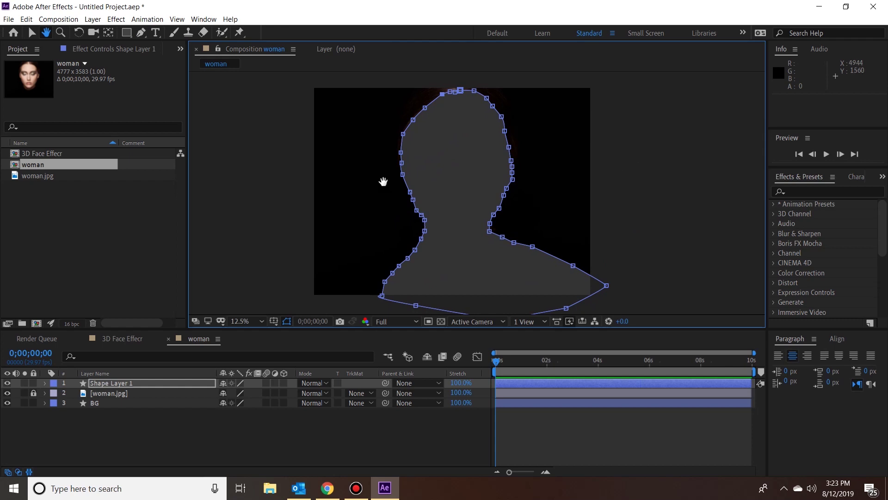
{"action": "left_click", "coordinate": [32, 34]}
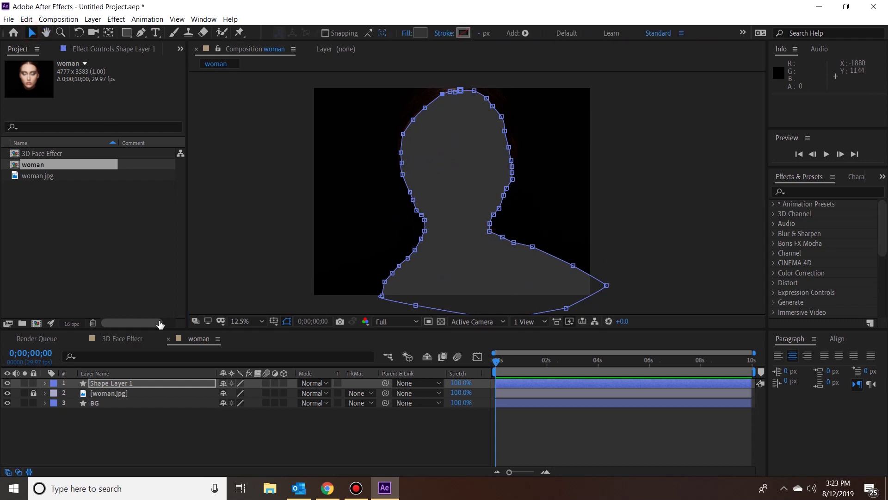
- Rename the traced shape layer to Body and move it to the bottom of the stack
{"action": "right_click", "coordinate": [132, 379]}
{"action": "left_click", "coordinate": [155, 377]}
{"action": "type", "text": "Body"}
{"action": "key", "text": "Return"}
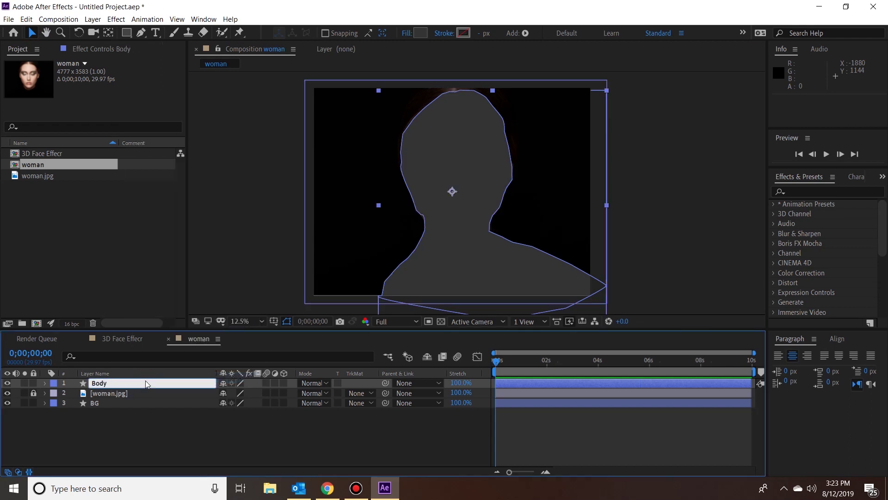
{"action": "left_click_drag", "start_coordinate": [116, 383], "coordinate": [114, 403]}
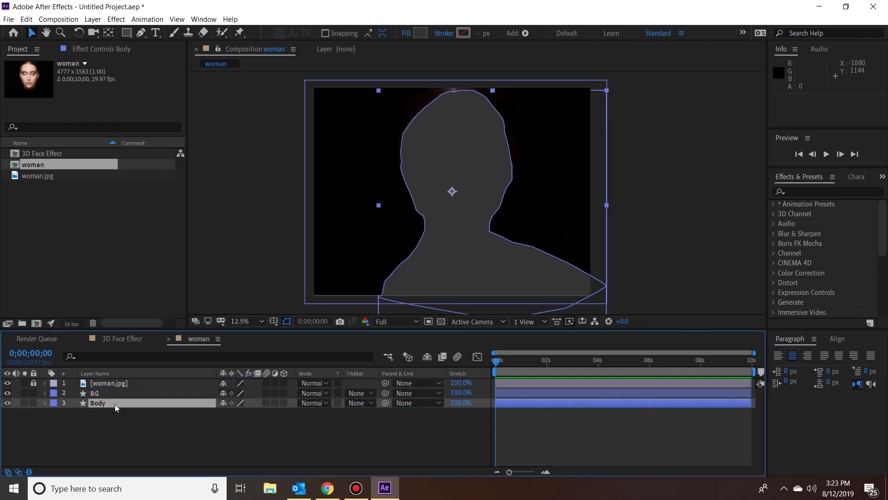
- Set the fill colour for new pen shapes to #505050 grey
{"action": "left_click", "coordinate": [259, 181]}
{"action": "left_click", "coordinate": [142, 35]}
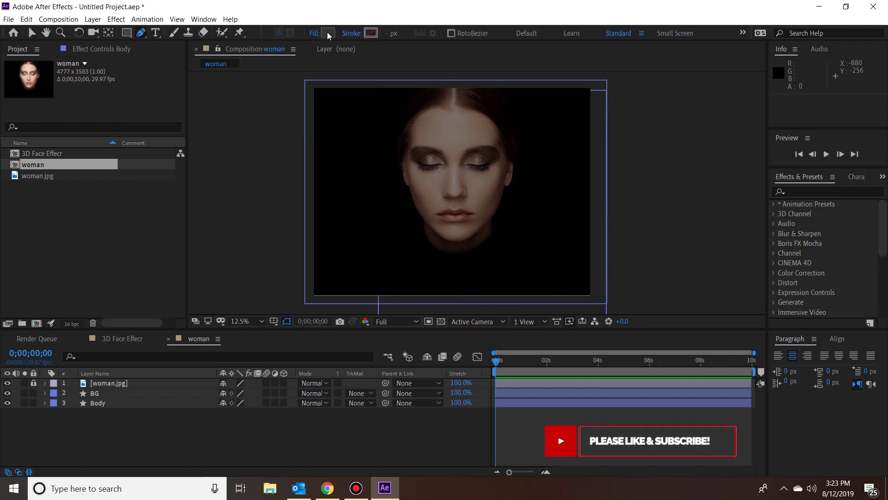
{"action": "left_click", "coordinate": [327, 32]}
{"action": "type", "text": "505050"}
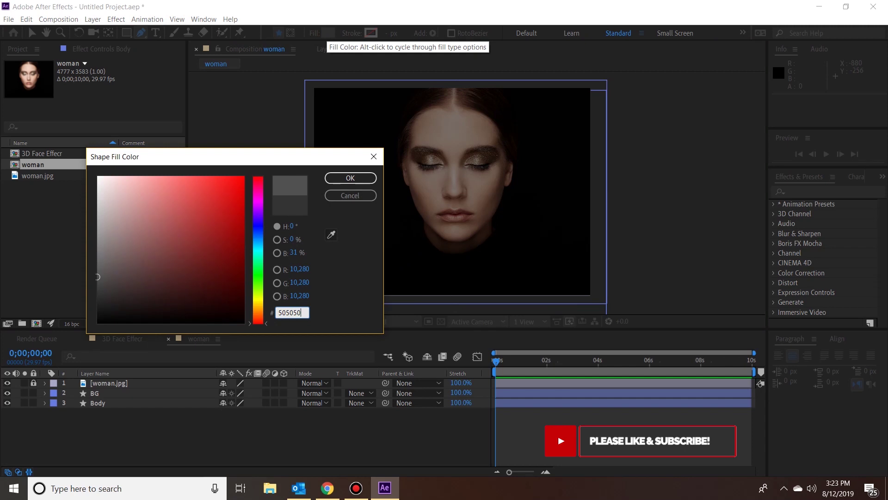
{"action": "key", "text": "Return"}
- Centre the face in view and begin a new shape at the forehead
{"action": "scroll", "coordinate": [517, 158], "scroll_direction": "up", "scroll_amount": 2}
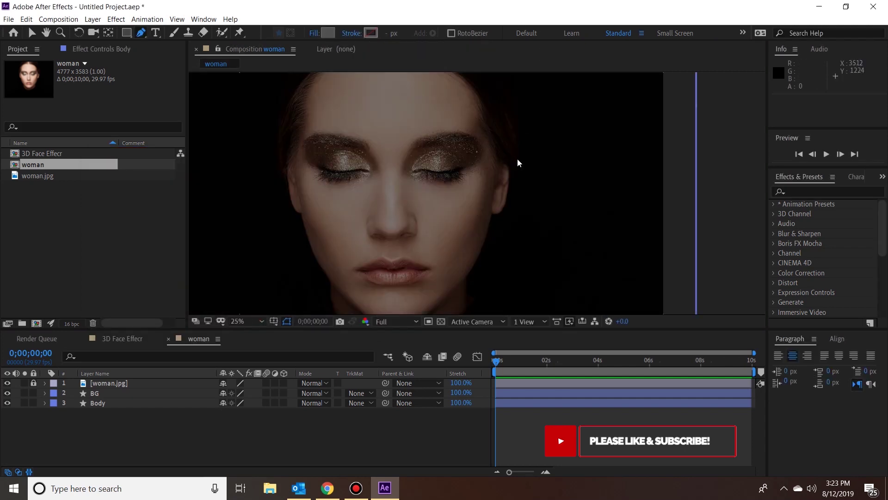
{"action": "key", "text": "h"}
{"action": "left_click_drag", "start_coordinate": [360, 151], "coordinate": [381, 181]}
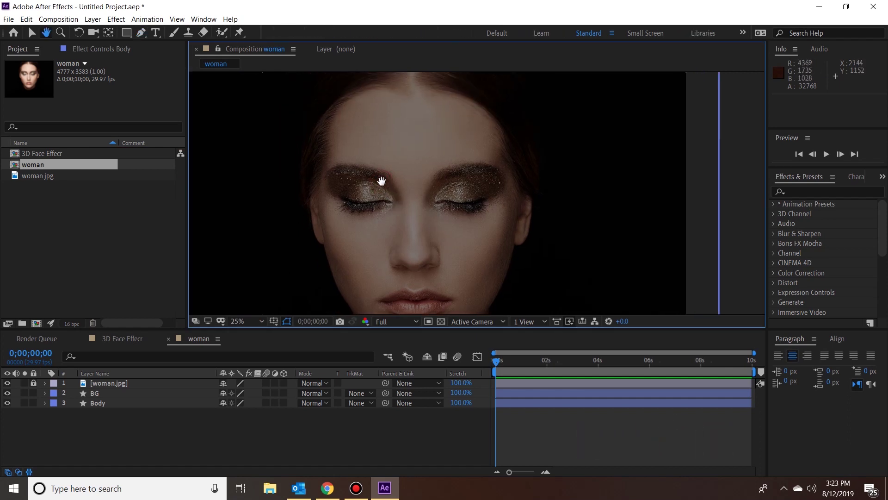
{"action": "key", "text": "g"}
{"action": "left_click", "coordinate": [451, 91]}
- Trace the face outline from the hairline down the left side to the left jaw
{"action": "left_click", "coordinate": [415, 92]}
{"action": "left_click_drag", "start_coordinate": [378, 87], "coordinate": [374, 81]}
{"action": "left_click", "coordinate": [362, 93]}
{"action": "left_click", "coordinate": [326, 128]}
{"action": "left_click", "coordinate": [325, 145]}
{"action": "left_click", "coordinate": [322, 159]}
{"action": "left_click", "coordinate": [316, 180]}
{"action": "left_click", "coordinate": [317, 189]}
{"action": "left_click", "coordinate": [317, 207]}
{"action": "left_click", "coordinate": [318, 224]}
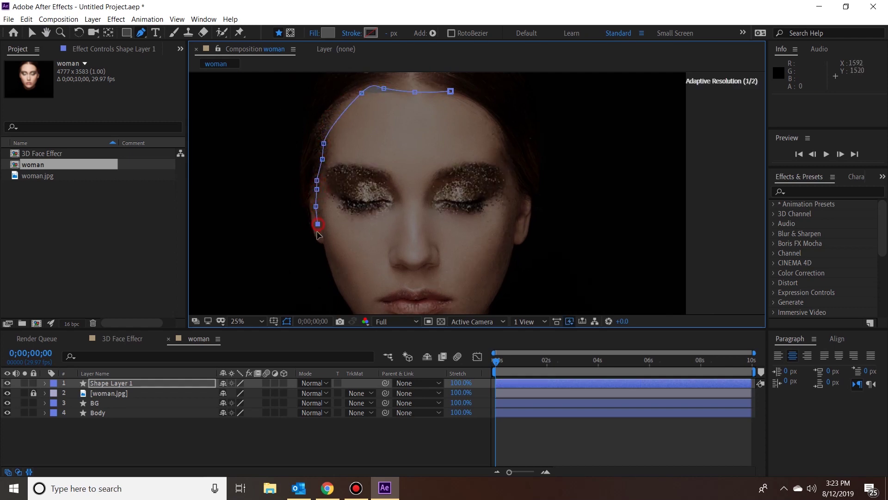
{"action": "left_click", "coordinate": [319, 238]}
{"action": "left_click", "coordinate": [330, 266]}
{"action": "left_click_drag", "start_coordinate": [339, 293], "coordinate": [346, 312]}
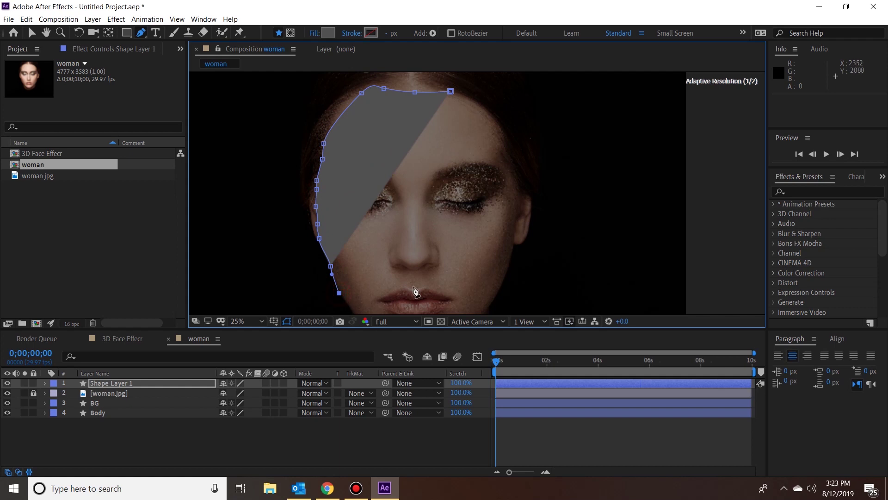
- Bring the lower face into view and trace the outline around the chin and jawline
{"action": "key", "text": "h"}
{"action": "left_click_drag", "start_coordinate": [572, 204], "coordinate": [563, 165]}
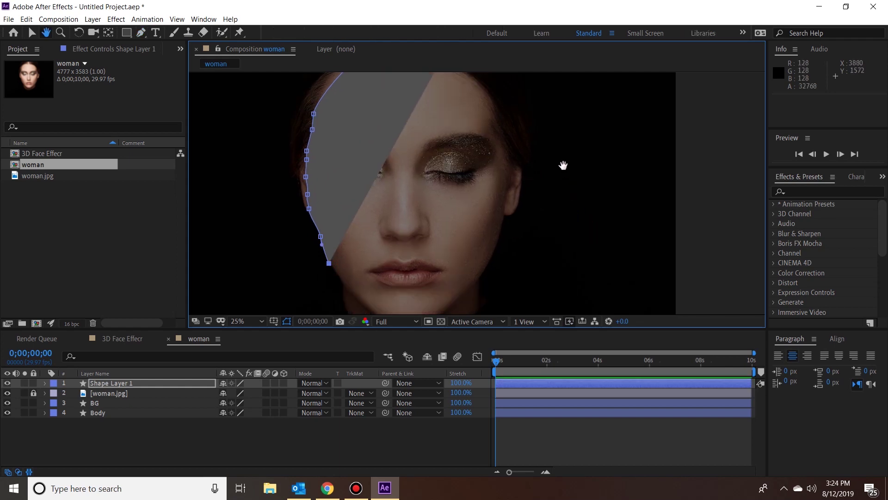
{"action": "key", "text": "g"}
{"action": "left_click", "coordinate": [332, 245]}
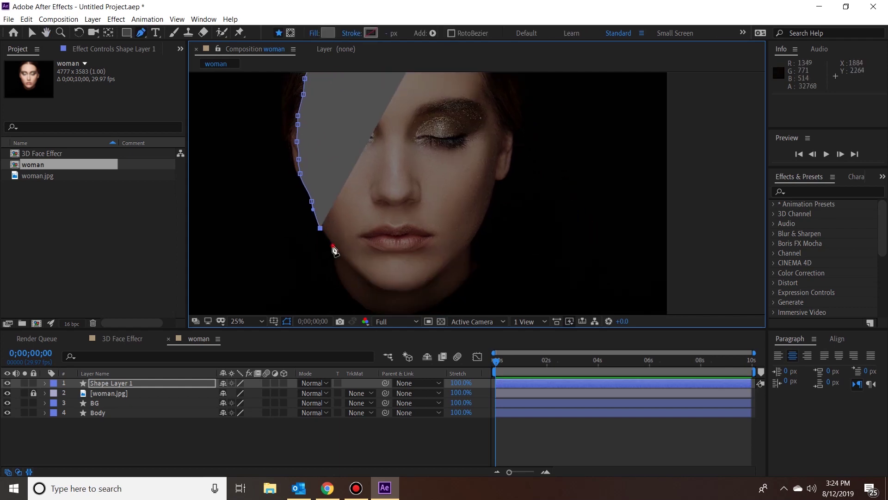
{"action": "left_click", "coordinate": [349, 265]}
{"action": "left_click", "coordinate": [368, 283]}
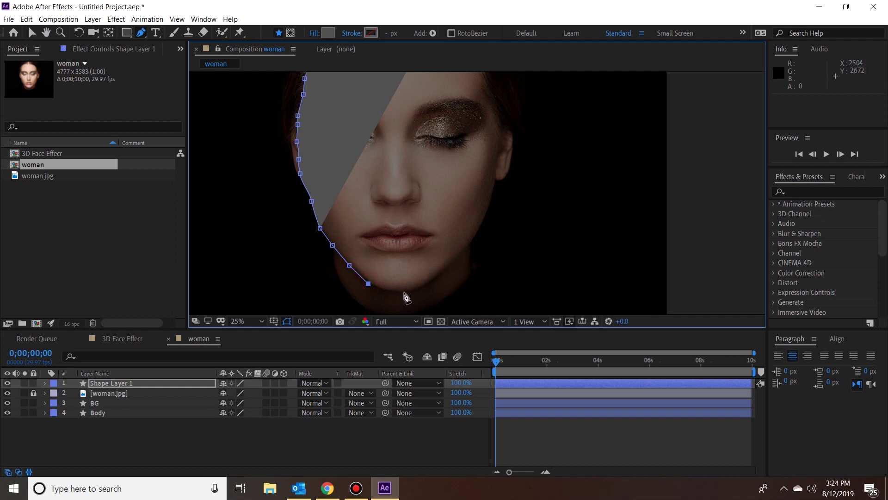
{"action": "left_click_drag", "start_coordinate": [405, 293], "coordinate": [411, 290]}
{"action": "left_click", "coordinate": [429, 283]}
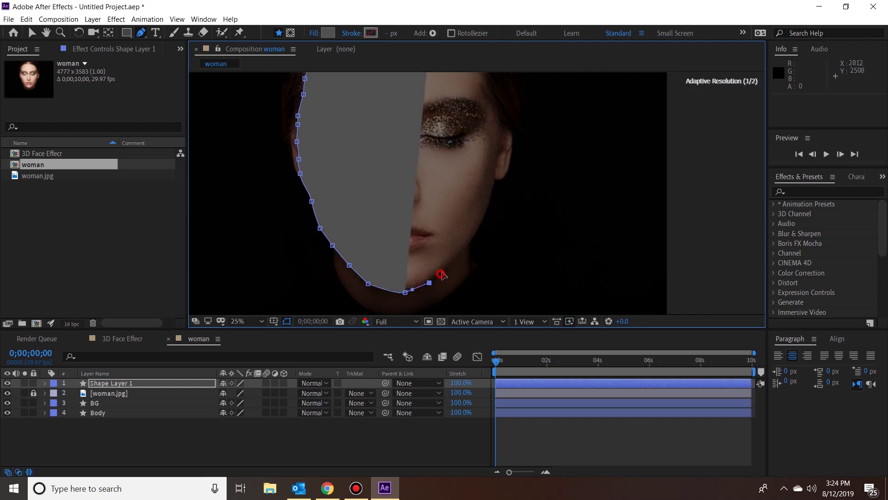
{"action": "left_click", "coordinate": [440, 273]}
{"action": "left_click_drag", "start_coordinate": [454, 260], "coordinate": [458, 258]}
- Continue the outline up the right jaw and past the ear
{"action": "left_click", "coordinate": [474, 237]}
{"action": "left_click", "coordinate": [488, 211]}
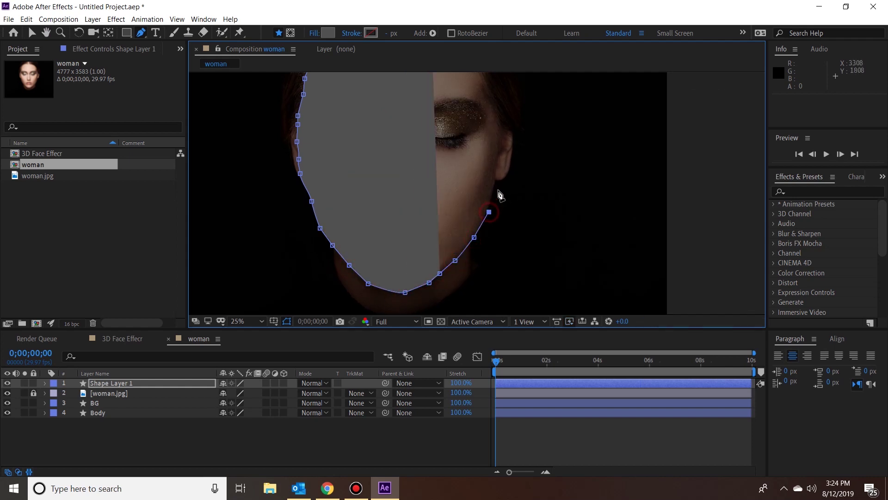
{"action": "left_click", "coordinate": [498, 189]}
{"action": "left_click", "coordinate": [496, 182]}
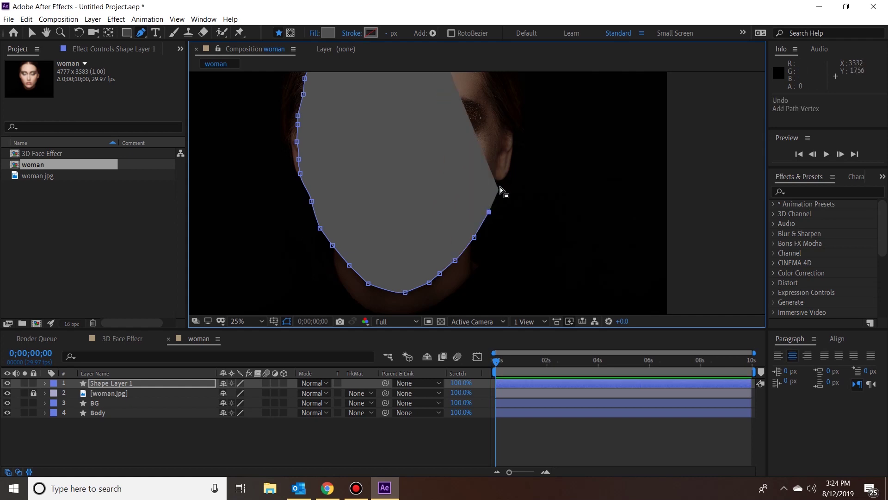
{"action": "left_click", "coordinate": [501, 181]}
{"action": "left_click", "coordinate": [506, 174]}
{"action": "left_click", "coordinate": [510, 160]}
{"action": "left_click", "coordinate": [511, 149]}
{"action": "left_click", "coordinate": [508, 134]}
{"action": "left_click", "coordinate": [506, 127]}
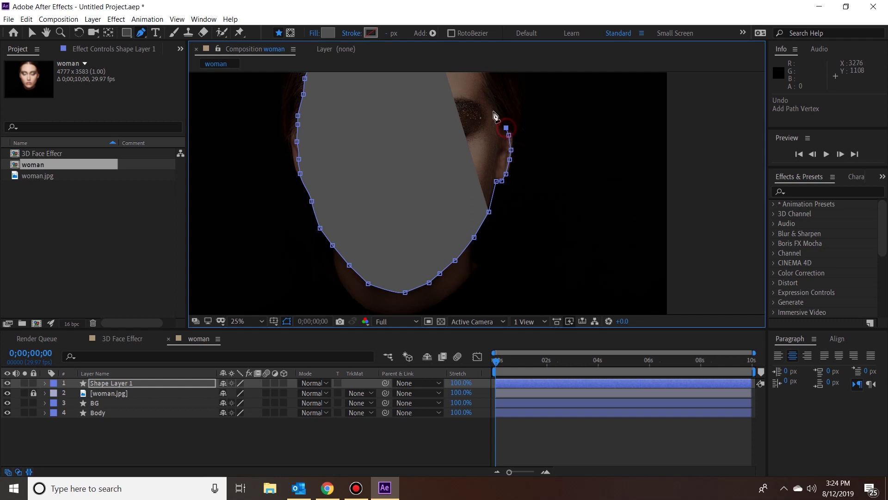
- Trace along the top of the head's hairline and close the path at the first point
{"action": "left_click_drag", "start_coordinate": [567, 119], "coordinate": [555, 213]}
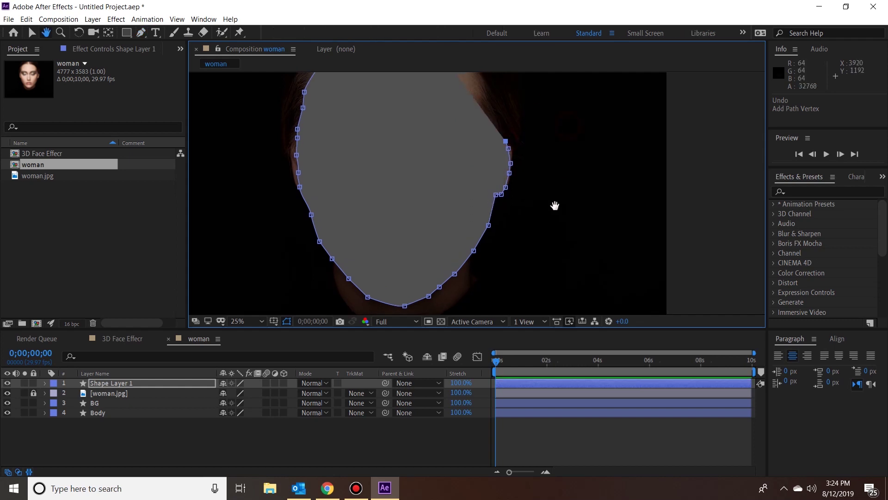
{"action": "left_click_drag", "start_coordinate": [436, 137], "coordinate": [437, 138]}
{"action": "left_click", "coordinate": [486, 184]}
{"action": "left_click", "coordinate": [479, 164]}
{"action": "left_click", "coordinate": [467, 147]}
{"action": "left_click", "coordinate": [453, 130]}
{"action": "left_click", "coordinate": [436, 121]}
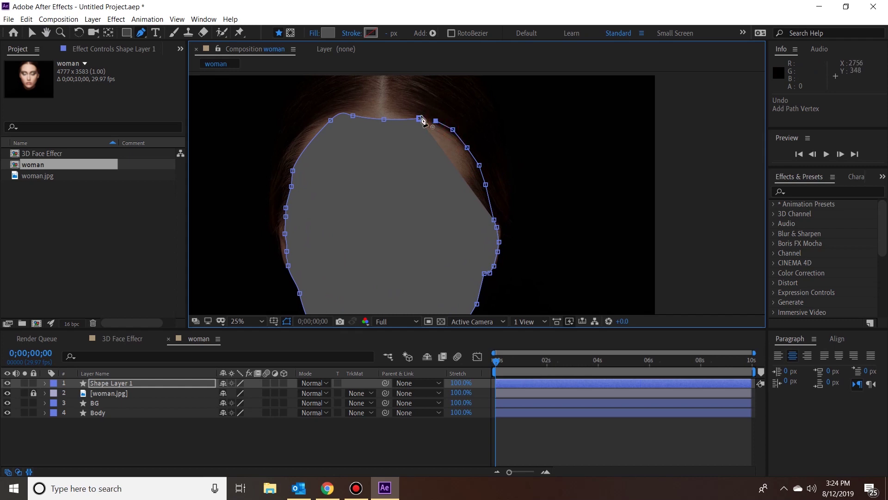
{"action": "left_click", "coordinate": [419, 119]}
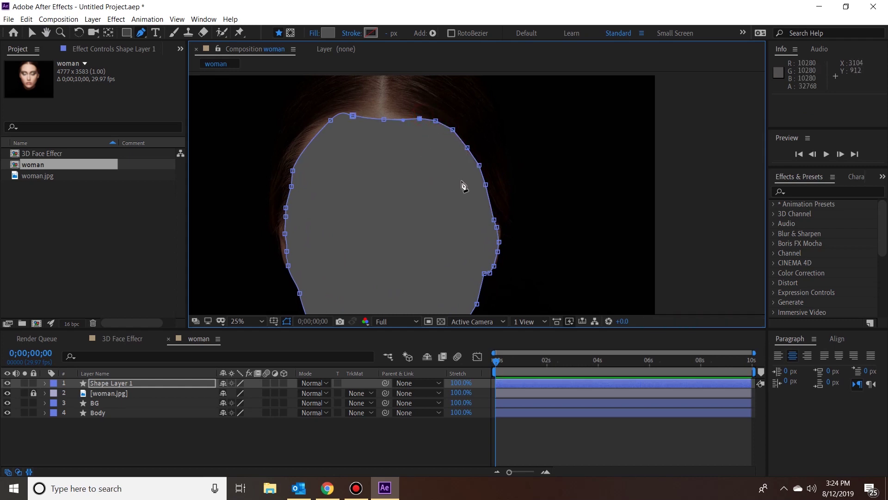
- Zoom out and re-centre the composition, then return to the Selection tool
{"action": "scroll", "coordinate": [462, 184], "scroll_direction": "down", "scroll_amount": 2}
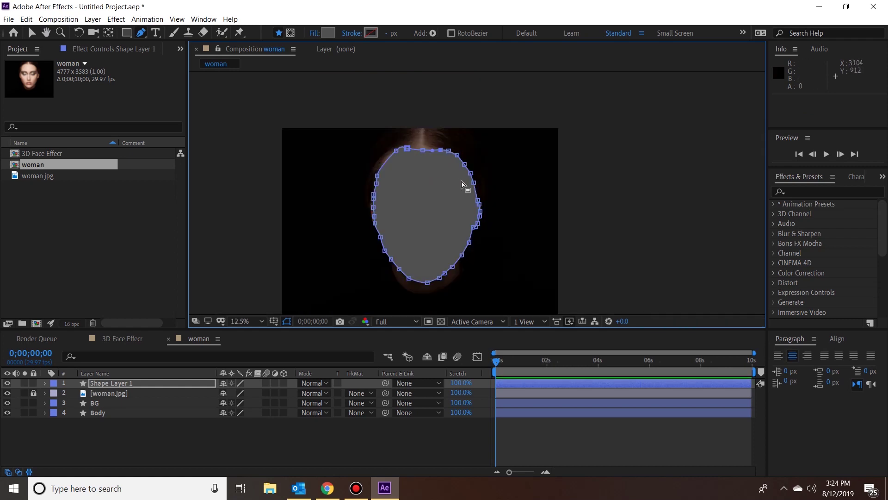
{"action": "key", "text": "h"}
{"action": "left_click", "coordinate": [603, 226]}
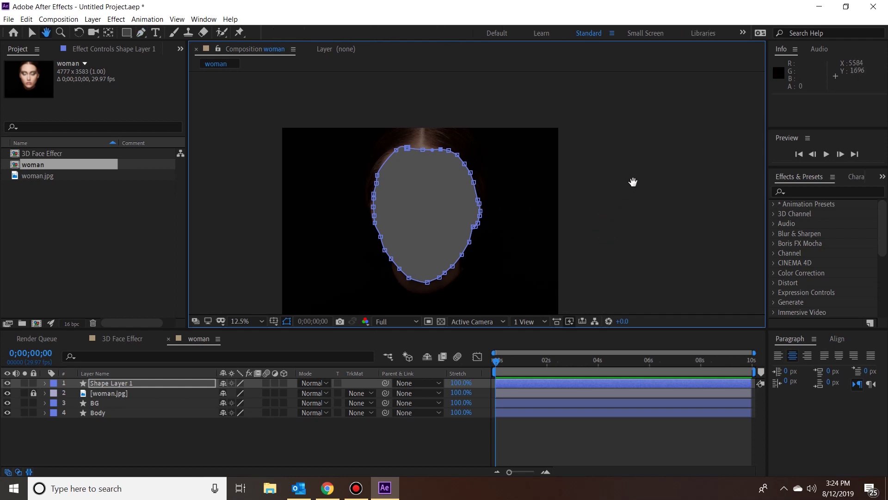
{"action": "left_click_drag", "start_coordinate": [634, 178], "coordinate": [664, 130]}
{"action": "left_click", "coordinate": [32, 33]}
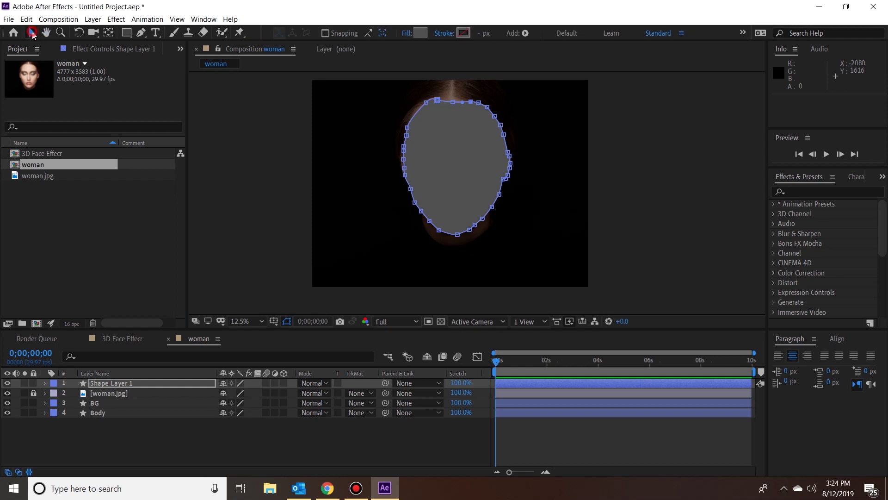
- Rename Shape Layer 1 to Face and move it below woman.jpg
{"action": "right_click", "coordinate": [118, 382]}
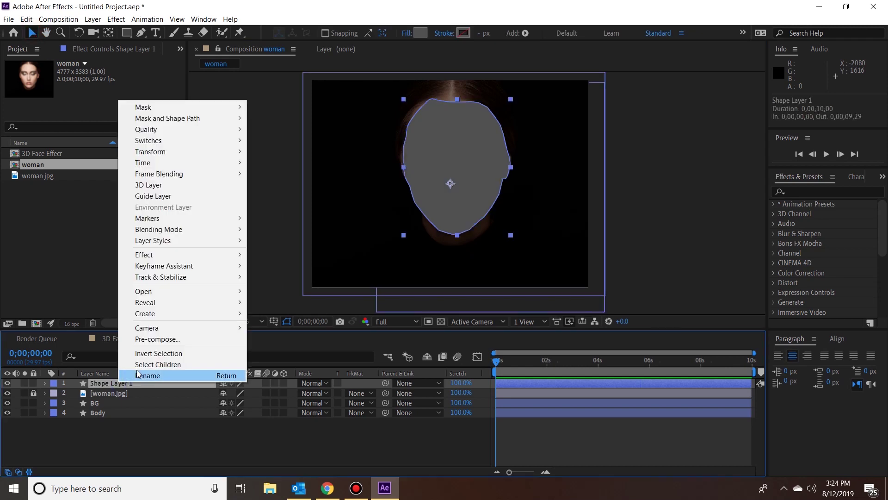
{"action": "left_click", "coordinate": [138, 375]}
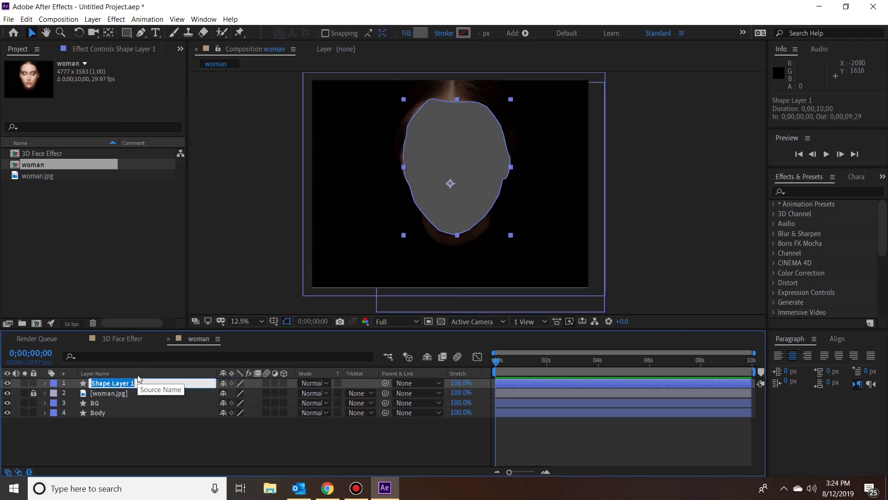
{"action": "type", "text": "Face"}
{"action": "key", "text": "Return"}
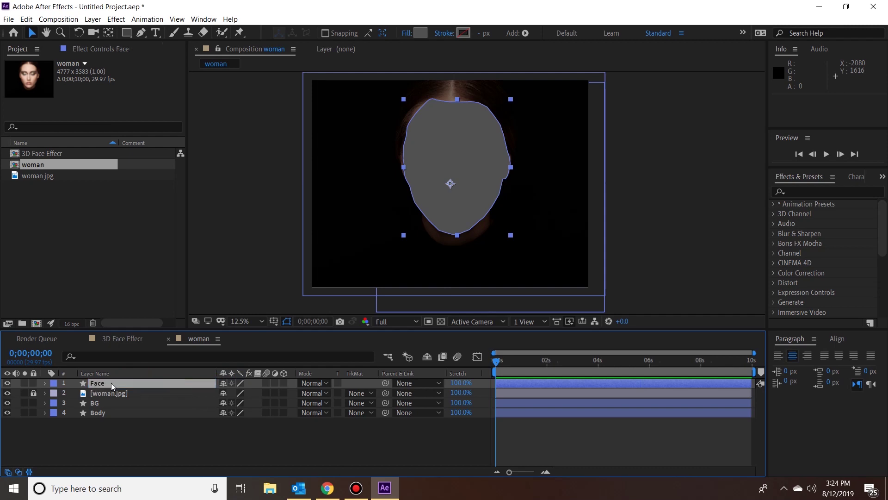
{"action": "left_click_drag", "start_coordinate": [111, 382], "coordinate": [104, 415]}
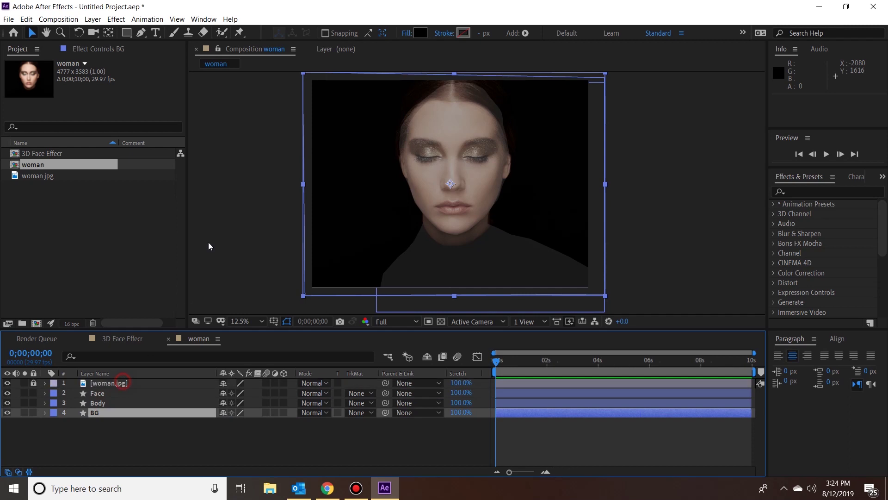
- Set the Pen tool's shape fill colour to grey 4C4C4C
{"action": "left_click", "coordinate": [229, 190]}
{"action": "left_click", "coordinate": [229, 188]}
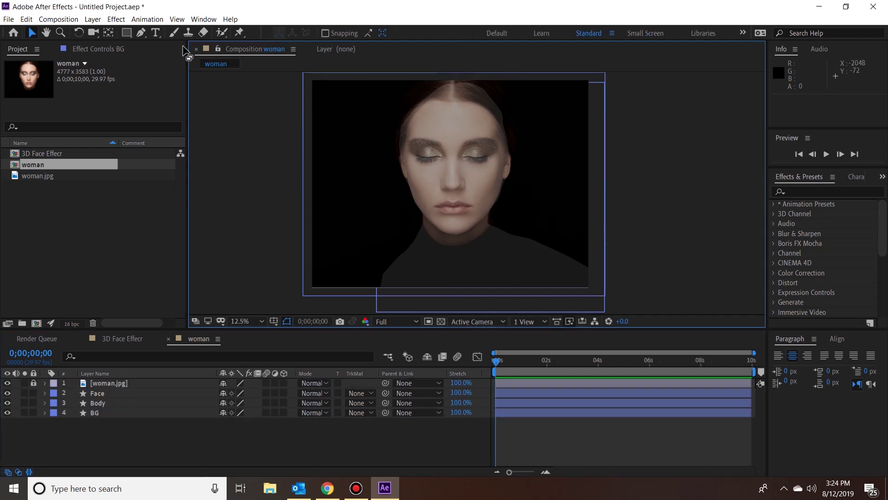
{"action": "left_click", "coordinate": [141, 32]}
{"action": "left_click", "coordinate": [329, 34]}
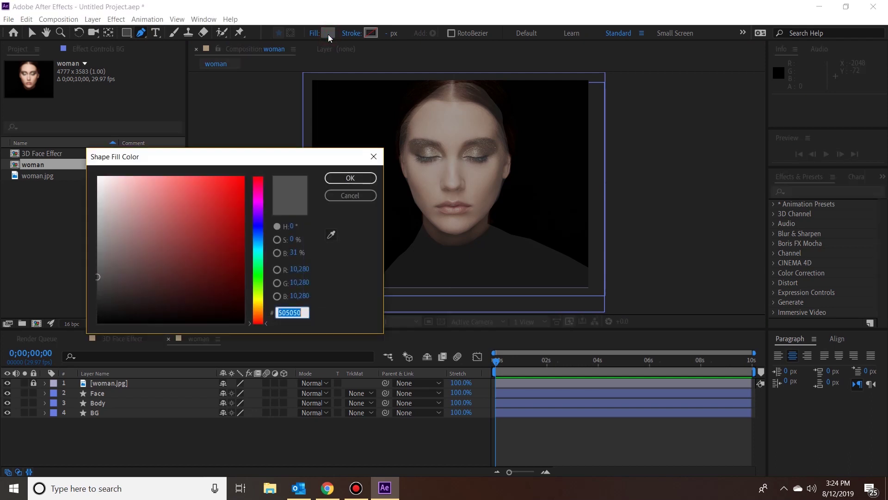
{"action": "type", "text": "4C4C4C"}
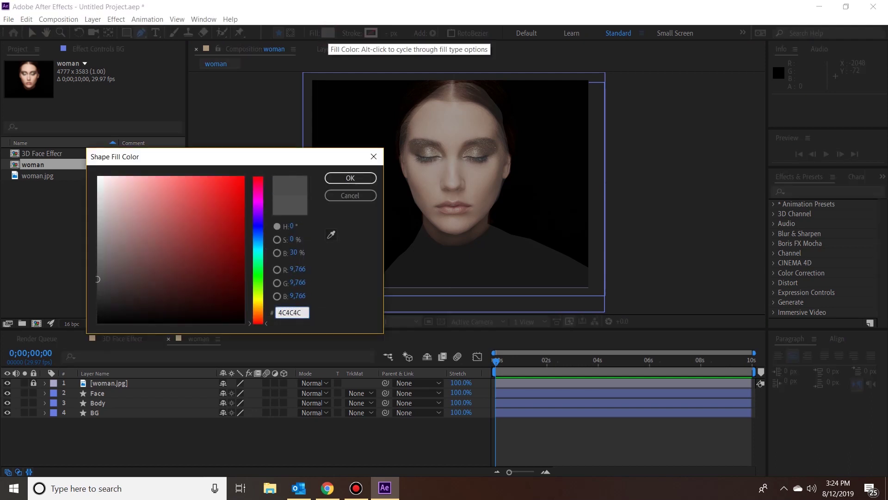
{"action": "key", "text": "Return"}
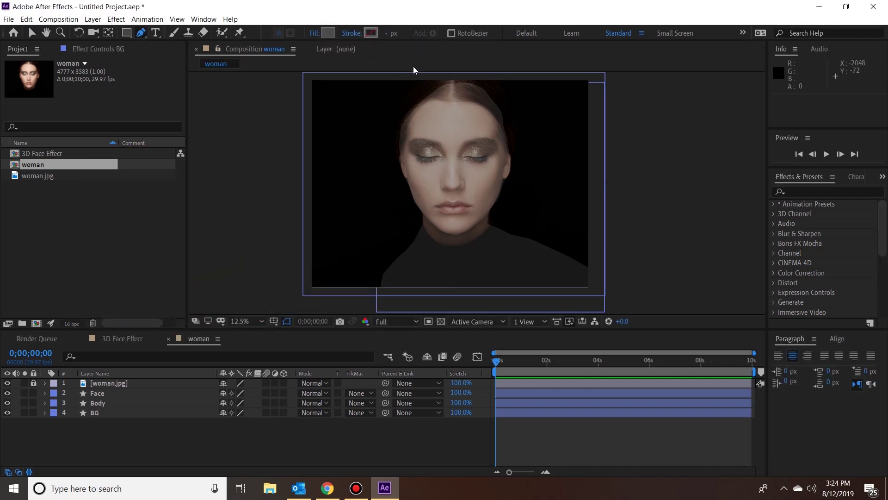
{"action": "scroll", "coordinate": [395, 124], "scroll_direction": "up", "scroll_amount": 2}
{"action": "scroll", "coordinate": [501, 185], "scroll_direction": "up", "scroll_amount": 2}
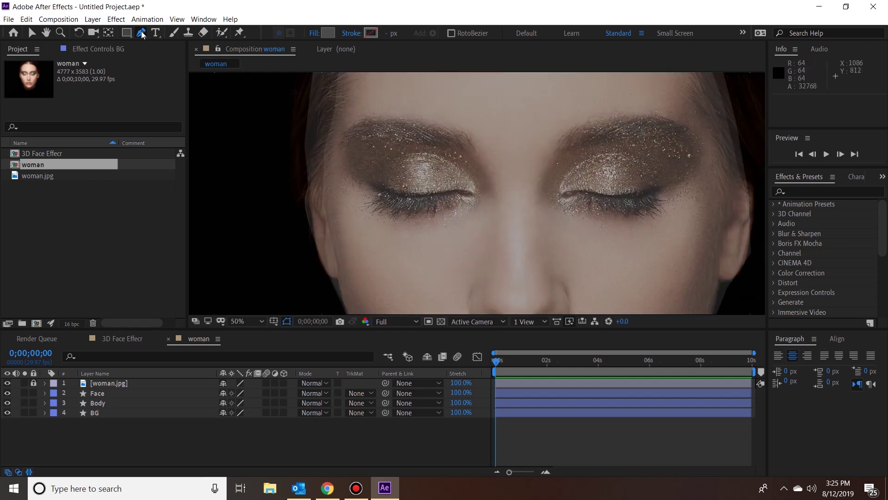
- Trace a closed grey shape around the left eye
{"action": "left_click", "coordinate": [488, 179]}
{"action": "left_click", "coordinate": [474, 164]}
{"action": "left_click", "coordinate": [447, 152]}
{"action": "left_click", "coordinate": [420, 145]}
{"action": "left_click", "coordinate": [391, 152]}
{"action": "left_click", "coordinate": [375, 158]}
{"action": "left_click", "coordinate": [362, 172]}
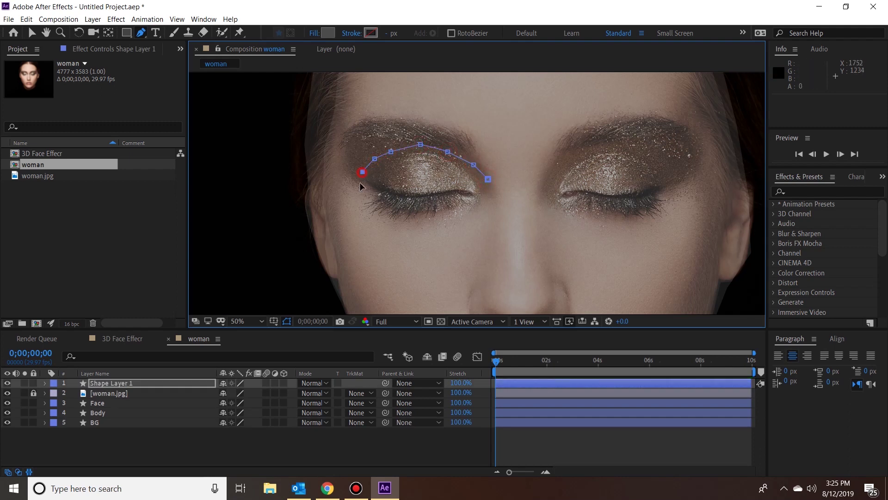
{"action": "left_click", "coordinate": [365, 195]}
{"action": "left_click", "coordinate": [379, 204]}
{"action": "left_click", "coordinate": [402, 211]}
{"action": "left_click", "coordinate": [414, 210]}
{"action": "left_click", "coordinate": [432, 210]}
{"action": "left_click", "coordinate": [458, 208]}
{"action": "left_click", "coordinate": [483, 195]}
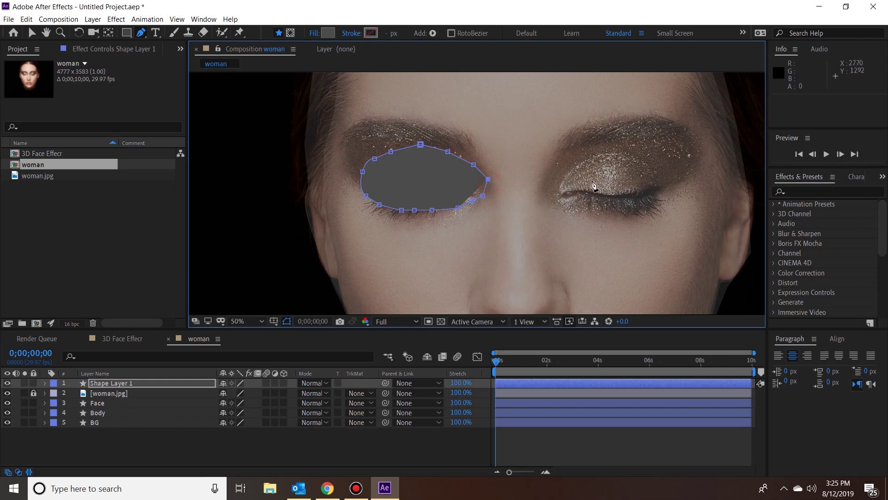
- Trace a second closed shape around the right eye, including its outer corner
{"action": "left_click", "coordinate": [553, 189]}
{"action": "left_click", "coordinate": [560, 175]}
{"action": "left_click", "coordinate": [574, 164]}
{"action": "left_click", "coordinate": [601, 150]}
{"action": "left_click", "coordinate": [620, 146]}
{"action": "left_click", "coordinate": [643, 152]}
{"action": "left_click", "coordinate": [679, 170]}
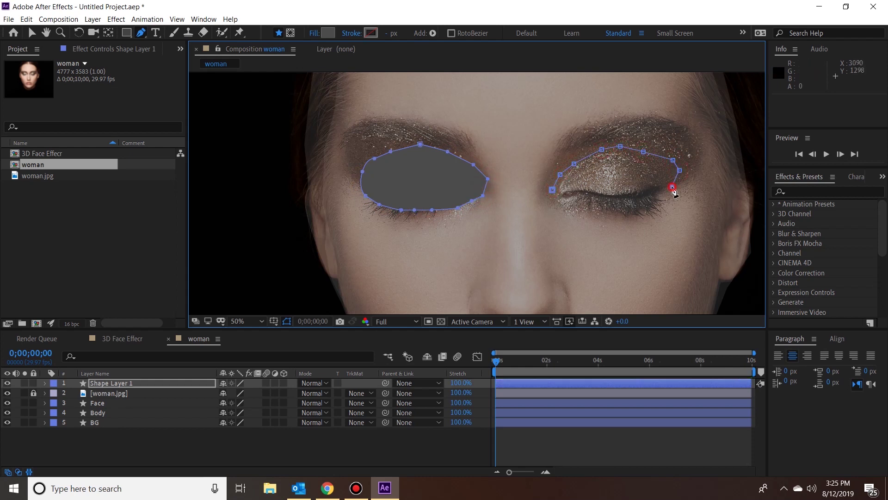
{"action": "left_click", "coordinate": [672, 186]}
{"action": "left_click", "coordinate": [641, 201]}
{"action": "left_click", "coordinate": [620, 204]}
{"action": "left_click", "coordinate": [598, 206]}
{"action": "left_click", "coordinate": [580, 209]}
{"action": "left_click", "coordinate": [554, 206]}
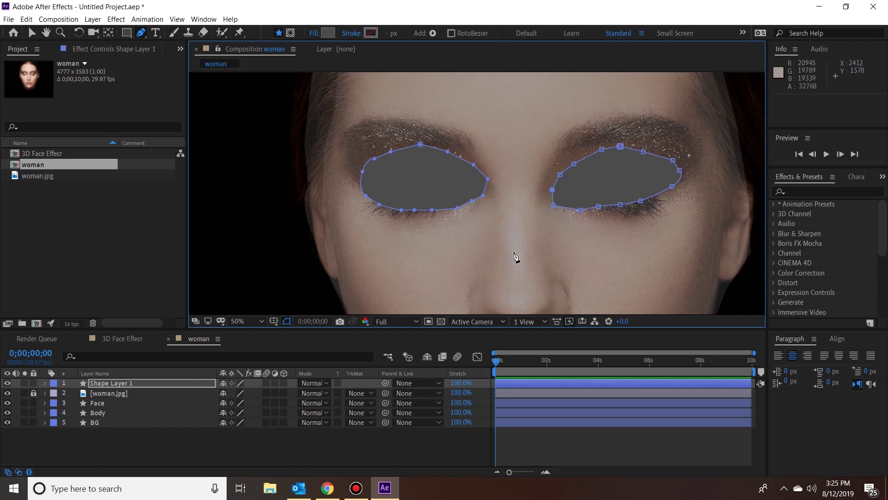
{"action": "right_click", "coordinate": [126, 383]}
- Rename the eye shape layer to Eyes and place it just below woman.jpg
{"action": "left_click", "coordinate": [138, 483]}
{"action": "type", "text": "Eyes"}
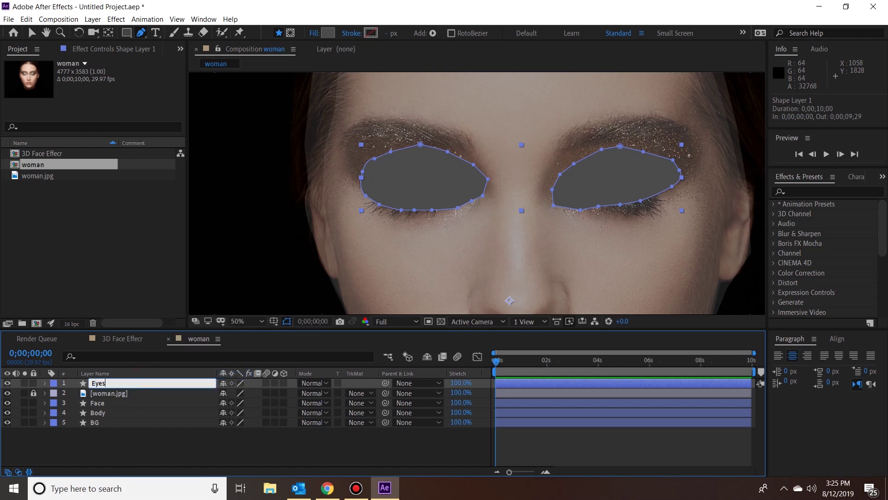
{"action": "key", "text": "Return"}
{"action": "left_click_drag", "start_coordinate": [113, 382], "coordinate": [112, 396]}
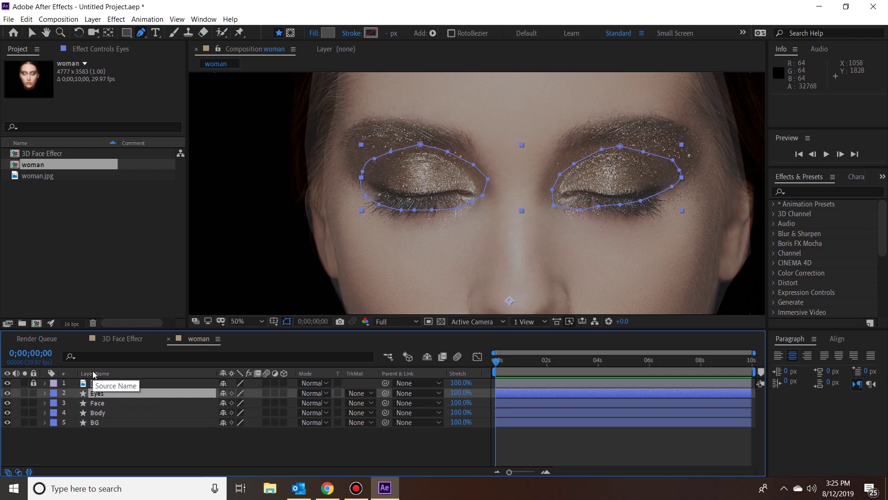
{"action": "left_click", "coordinate": [32, 32]}
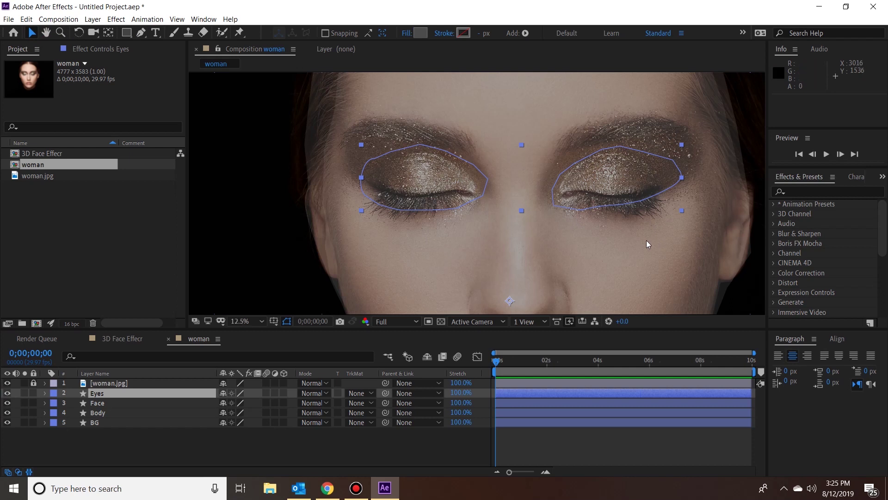
- Set the Pen tool's shape fill colour to the lighter grey 5A5A5A
{"action": "scroll", "coordinate": [643, 238], "scroll_direction": "down", "scroll_amount": 4}
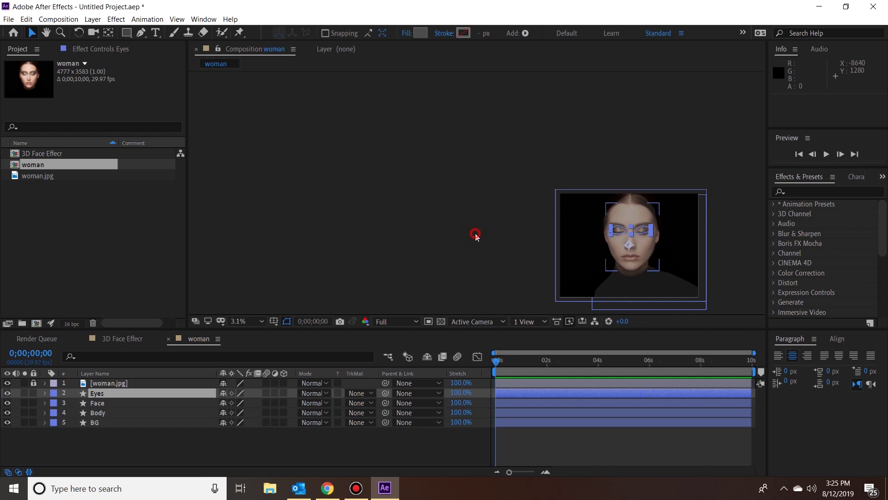
{"action": "left_click", "coordinate": [141, 32]}
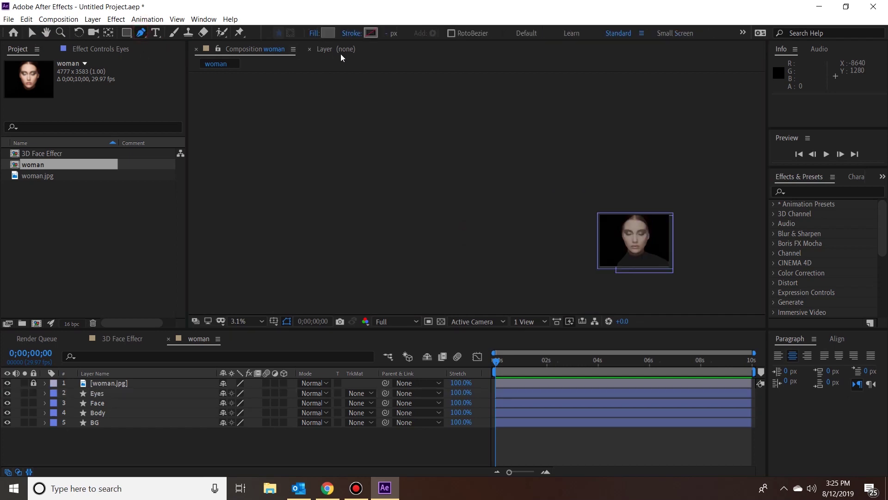
{"action": "left_click", "coordinate": [333, 34]}
{"action": "type", "text": "5A5A5A"}
{"action": "key", "text": "Return"}
- Zoom in and centre the woman's face in the viewer, ready to draw with the Pen
{"action": "scroll", "coordinate": [696, 255], "scroll_direction": "up", "scroll_amount": 1}
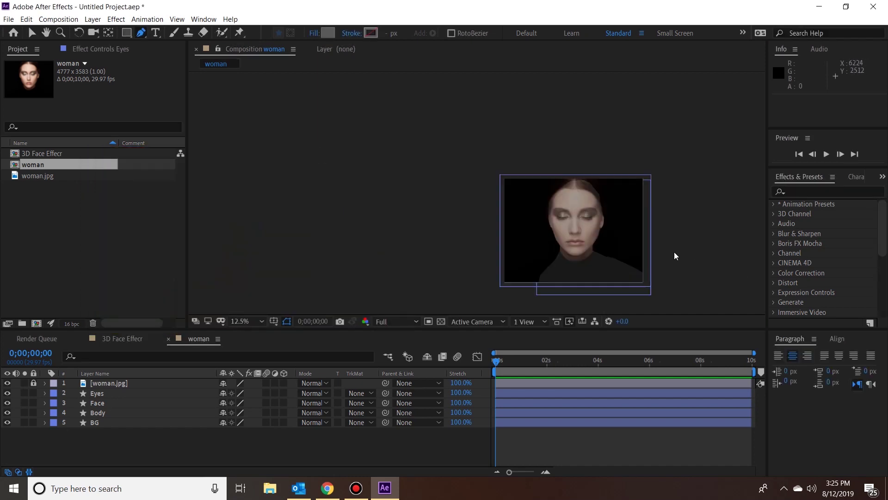
{"action": "scroll", "coordinate": [674, 251], "scroll_direction": "up", "scroll_amount": 1}
{"action": "key", "text": "h"}
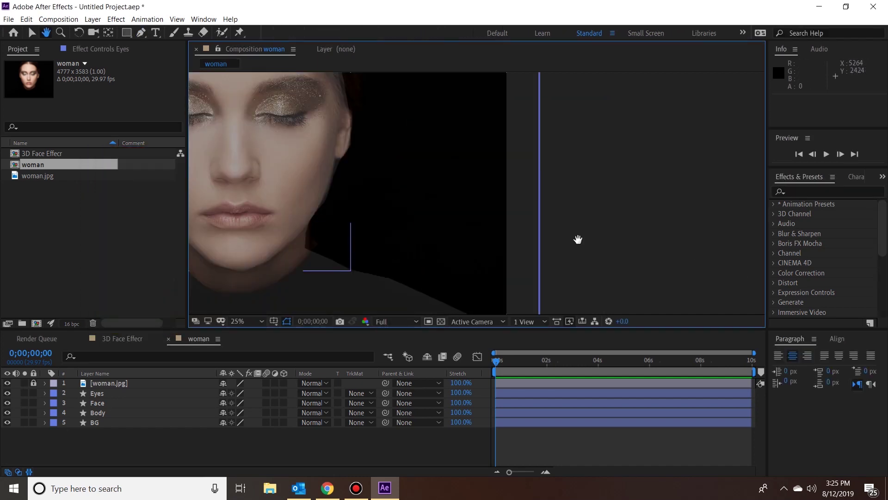
{"action": "mouse_move", "coordinate": [583, 234]}
{"action": "left_mouse_down"}
{"action": "mouse_move", "coordinate": [727, 283]}
{"action": "mouse_move", "coordinate": [752, 333]}
{"action": "left_mouse_up"}
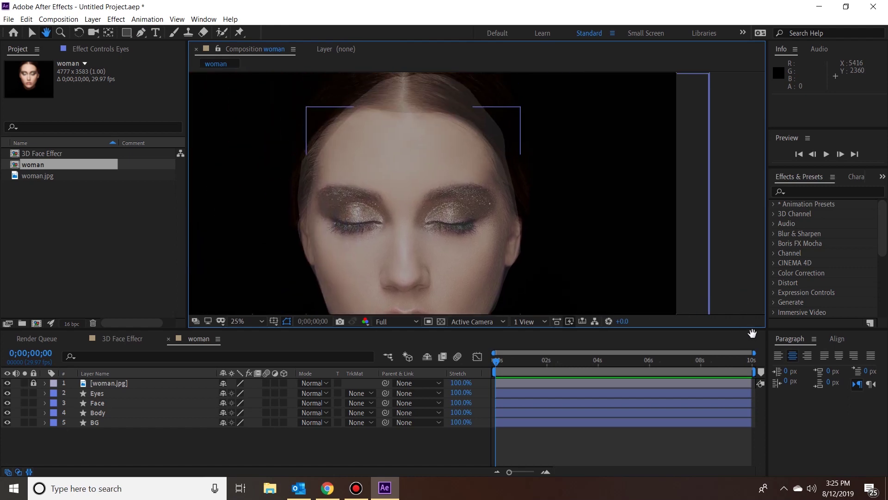
{"action": "left_click_drag", "start_coordinate": [753, 333], "coordinate": [755, 333]}
{"action": "key", "text": "g"}
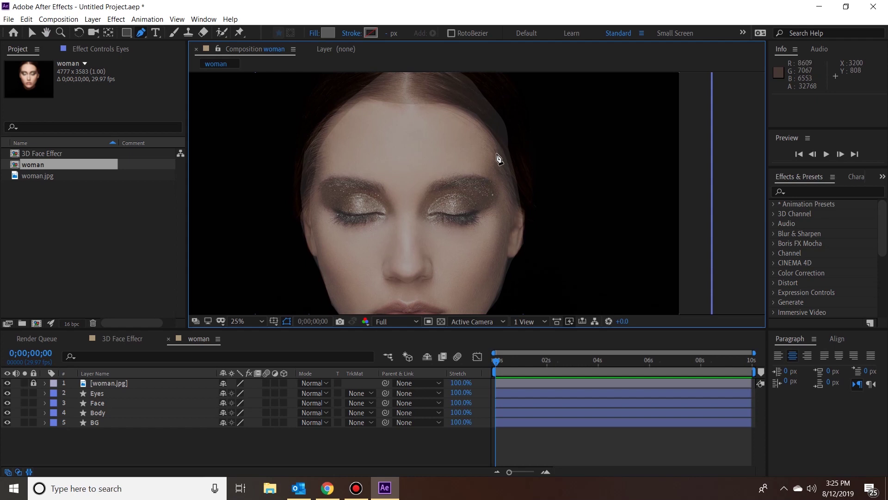
- Trace the forehead shape along the hairline, down the left side and back along the brow line
{"action": "left_click", "coordinate": [501, 158]}
{"action": "left_click", "coordinate": [483, 133]}
{"action": "left_click", "coordinate": [470, 116]}
{"action": "left_click", "coordinate": [449, 108]}
{"action": "left_click", "coordinate": [430, 106]}
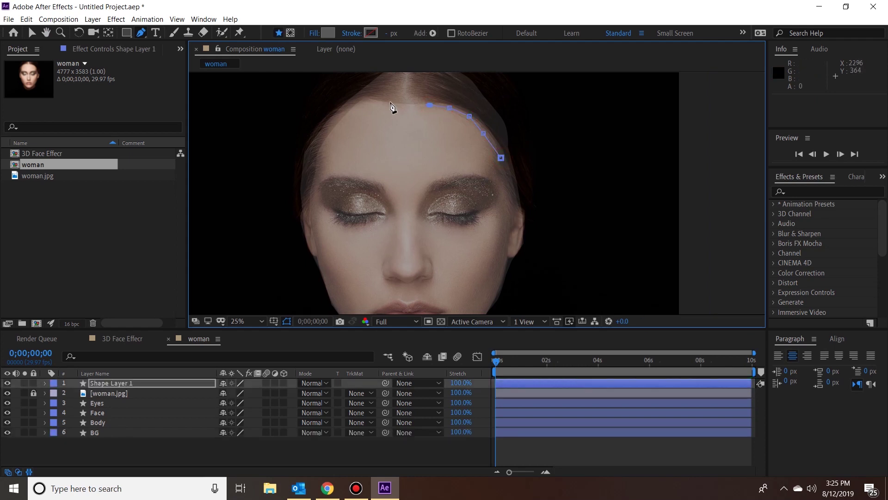
{"action": "left_click", "coordinate": [390, 103]}
{"action": "left_click", "coordinate": [356, 109]}
{"action": "left_click", "coordinate": [343, 114]}
{"action": "left_click", "coordinate": [330, 131]}
{"action": "left_click", "coordinate": [322, 147]}
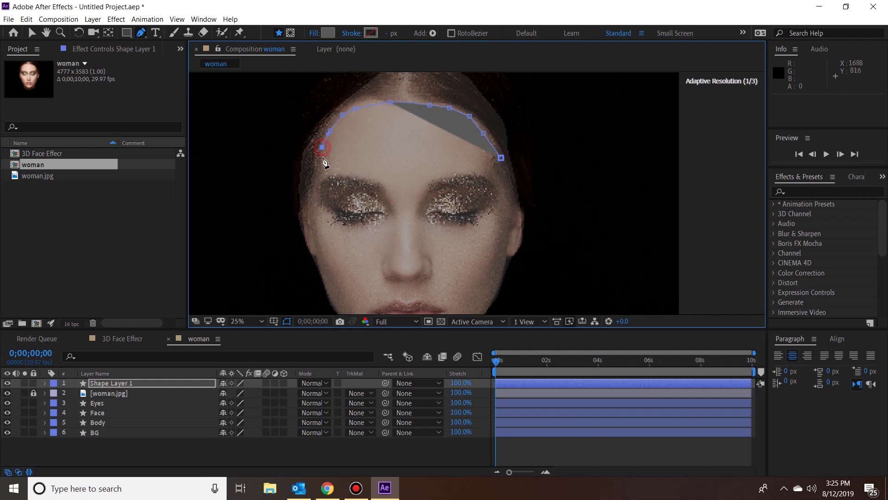
{"action": "left_click", "coordinate": [334, 165]}
{"action": "left_click", "coordinate": [360, 165]}
{"action": "left_click", "coordinate": [378, 162]}
{"action": "left_click", "coordinate": [408, 158]}
{"action": "left_click", "coordinate": [434, 159]}
{"action": "left_click", "coordinate": [452, 161]}
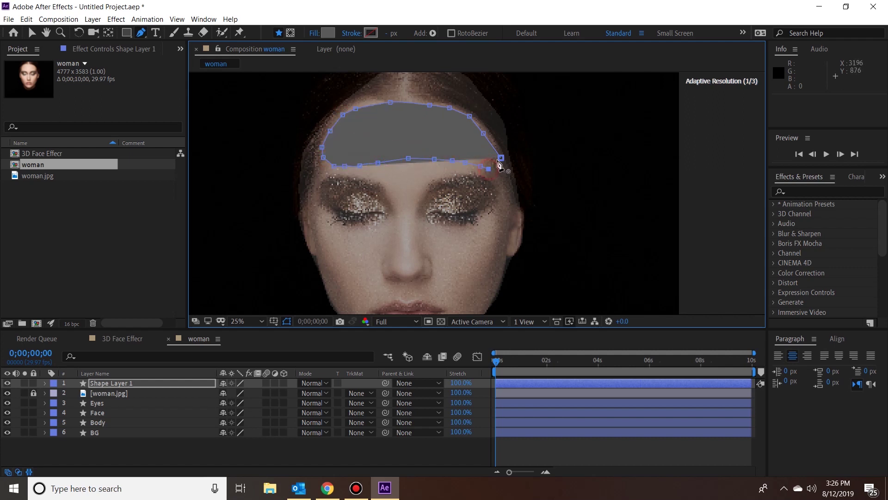
- Close the forehead and draw a closed nose shape down the nose and around the nostril
{"action": "left_click", "coordinate": [389, 225]}
{"action": "left_click", "coordinate": [389, 241]}
{"action": "left_click", "coordinate": [389, 250]}
{"action": "left_click", "coordinate": [387, 257]}
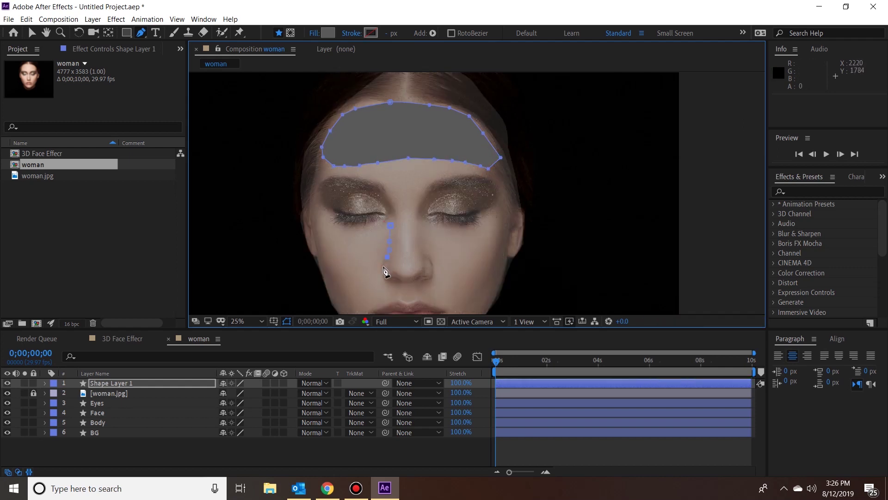
{"action": "left_click", "coordinate": [386, 277]}
{"action": "left_click", "coordinate": [391, 279]}
{"action": "left_click", "coordinate": [401, 279]}
{"action": "left_click", "coordinate": [430, 262]}
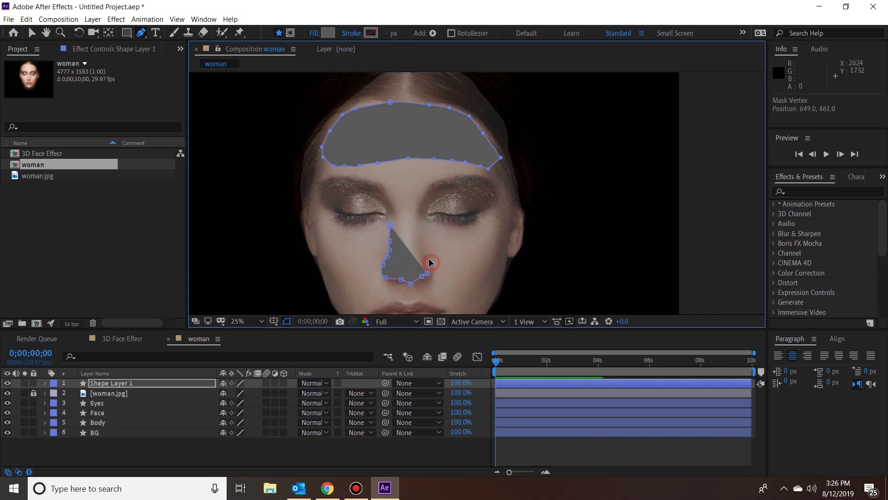
{"action": "left_click", "coordinate": [421, 243]}
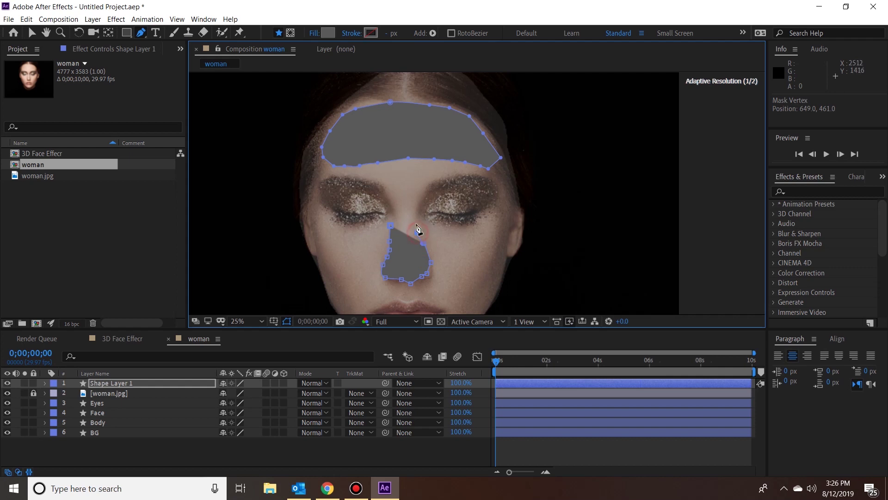
{"action": "left_click", "coordinate": [412, 223]}
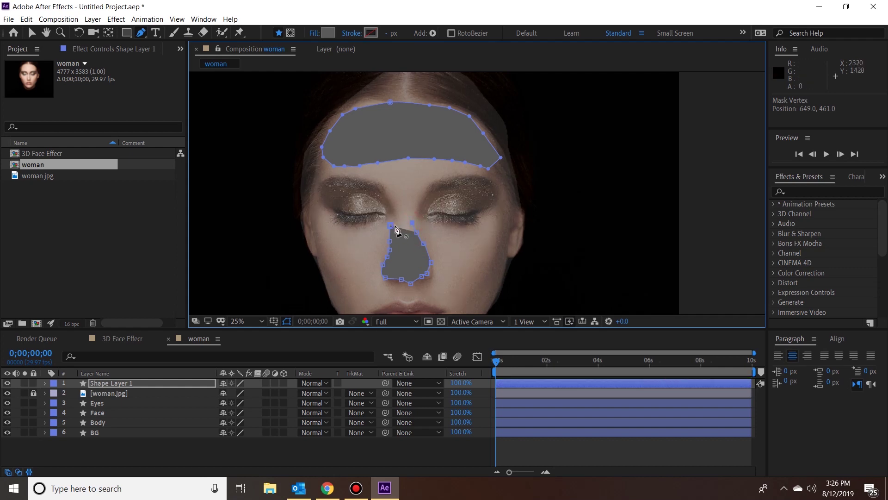
{"action": "left_click", "coordinate": [391, 226]}
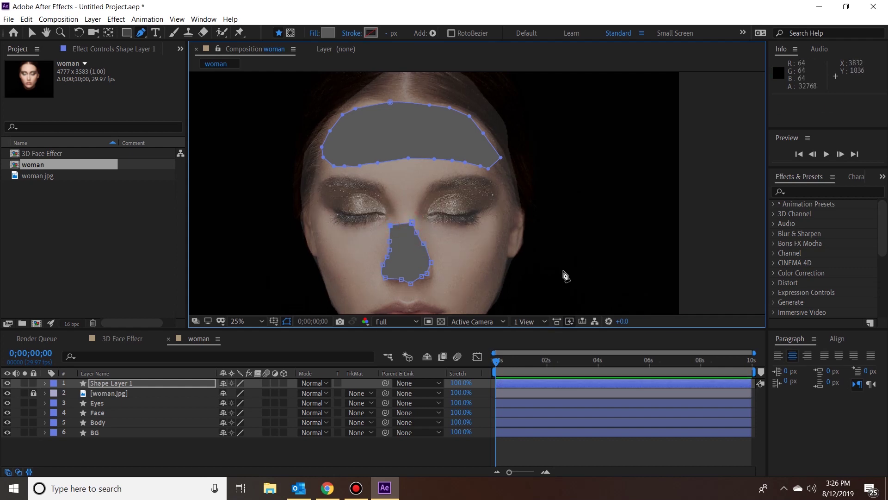
- Bring the chin into view and draw a closed, curved chin shape below the lips
{"action": "key", "text": "h"}
{"action": "left_click", "coordinate": [625, 243]}
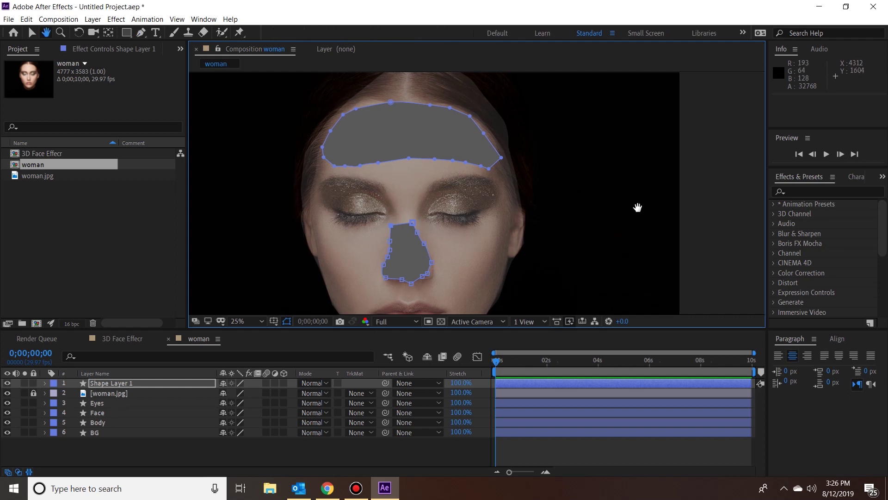
{"action": "left_click_drag", "start_coordinate": [636, 210], "coordinate": [641, 162]}
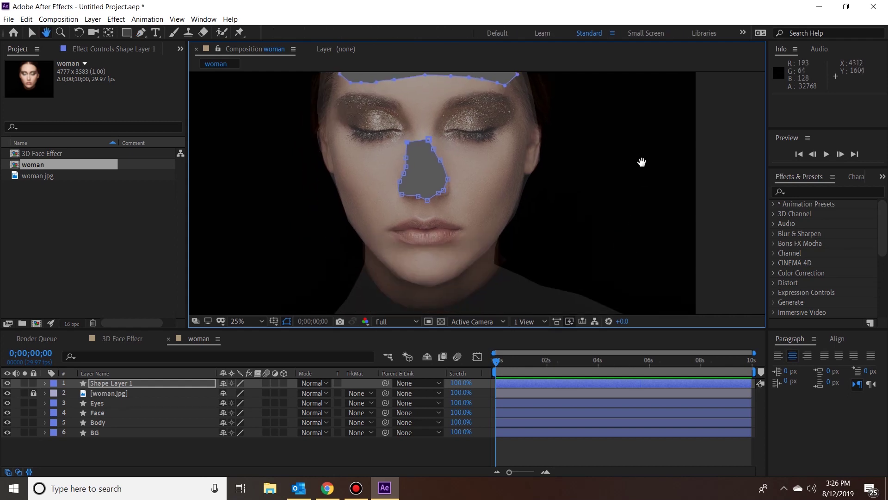
{"action": "key", "text": "g"}
{"action": "left_click_drag", "start_coordinate": [445, 247], "coordinate": [465, 249]}
{"action": "left_click", "coordinate": [411, 248]}
{"action": "left_click", "coordinate": [399, 248]}
{"action": "left_click", "coordinate": [391, 254]}
{"action": "left_click_drag", "start_coordinate": [389, 269], "coordinate": [400, 275]}
{"action": "left_click", "coordinate": [411, 281]}
{"action": "left_click", "coordinate": [425, 285]}
{"action": "left_click", "coordinate": [435, 285]}
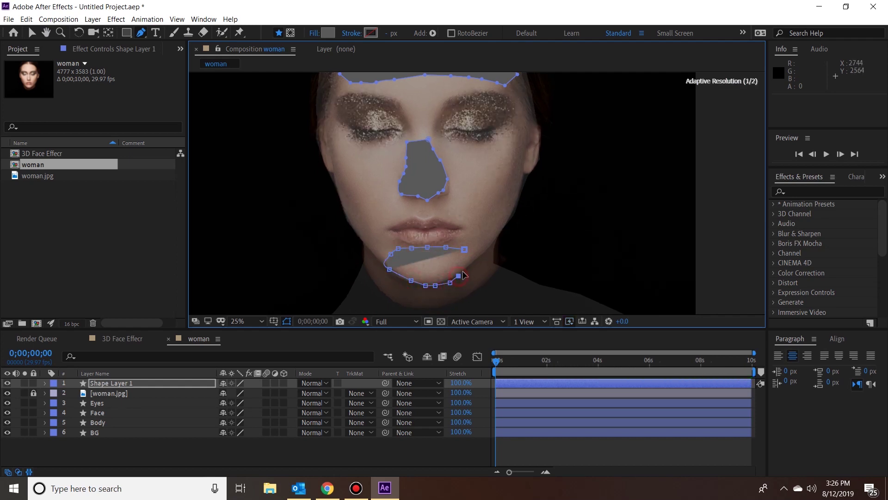
{"action": "left_click", "coordinate": [465, 250]}
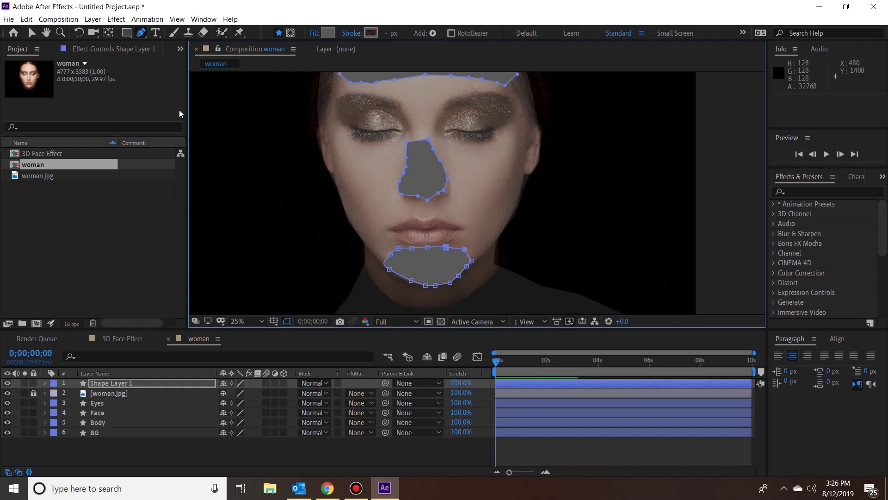
- Rename Shape Layer 1 to 'Nose Chin Forehead'
{"action": "right_click", "coordinate": [106, 382]}
{"action": "left_click", "coordinate": [121, 375]}
{"action": "type", "text": "Nose Chin Forhe"}
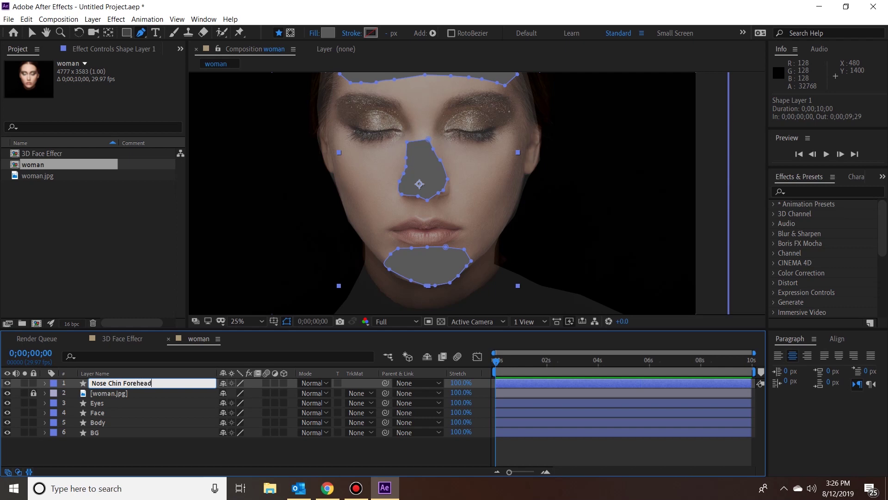
{"action": "key", "text": "Return"}
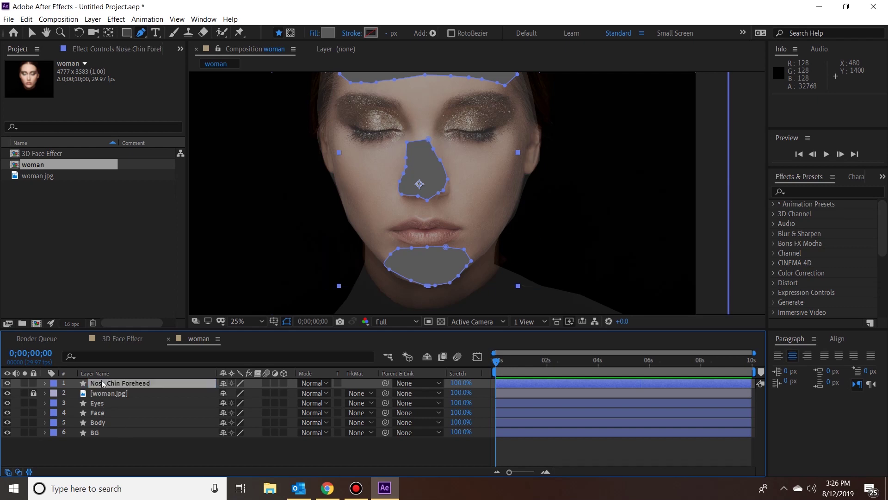
- Move Nose Chin Forehead below the woman.jpg layer in the stack
{"action": "left_click_drag", "start_coordinate": [104, 383], "coordinate": [103, 397]}
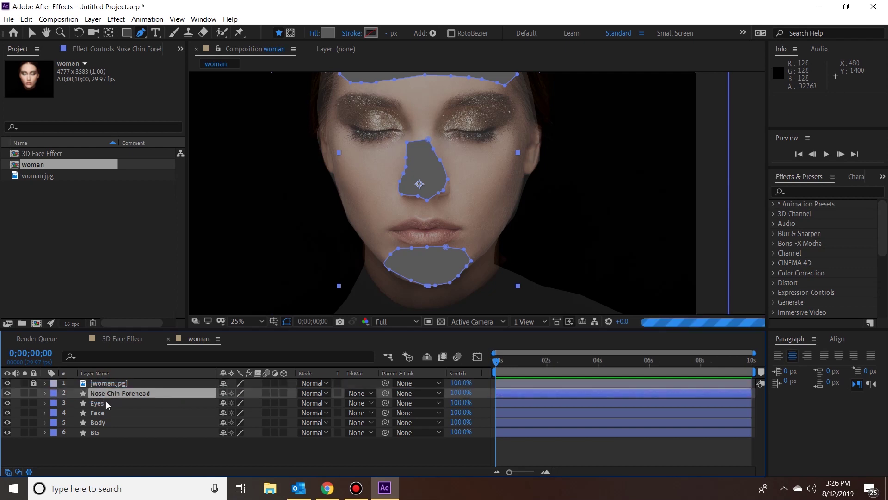
{"action": "key", "text": "h"}
{"action": "left_click_drag", "start_coordinate": [652, 243], "coordinate": [647, 175]}
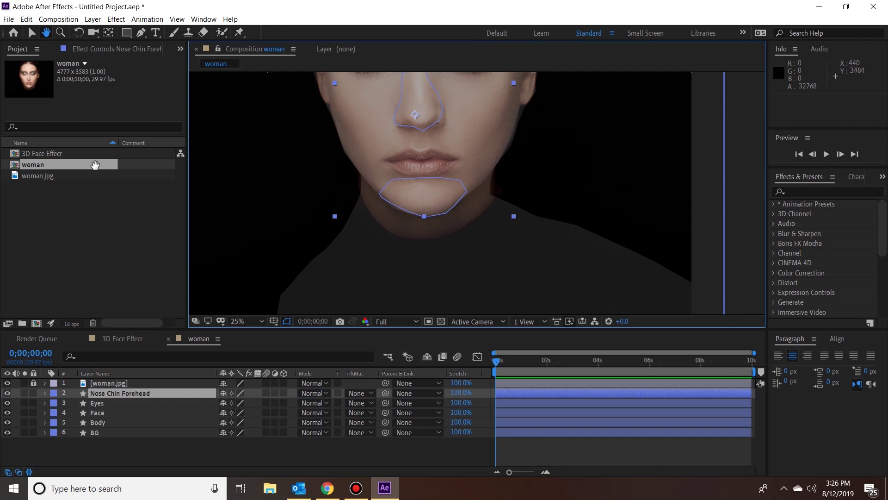
{"action": "left_click", "coordinate": [31, 33]}
- Deselect the layer, zoom the viewer out to 12.5% and pan to frame the whole portrait
{"action": "left_click", "coordinate": [750, 195]}
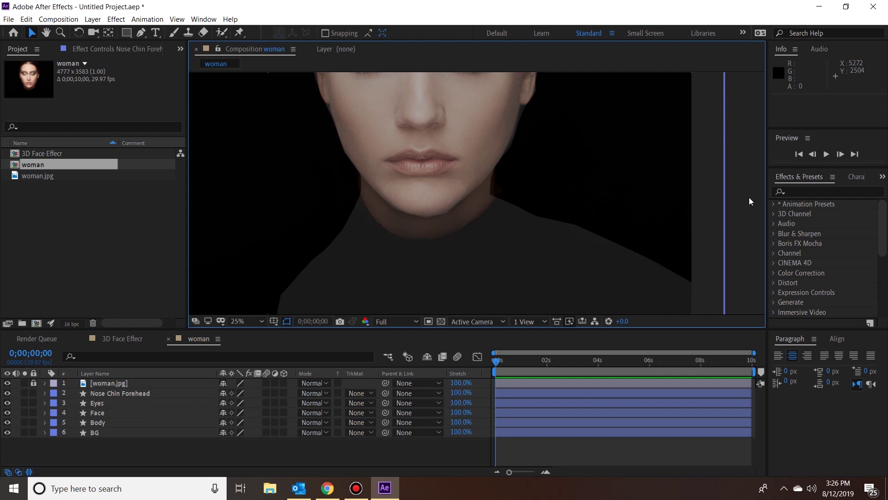
{"action": "key", "text": "h"}
{"action": "scroll", "coordinate": [511, 150], "scroll_direction": "down", "scroll_amount": 1}
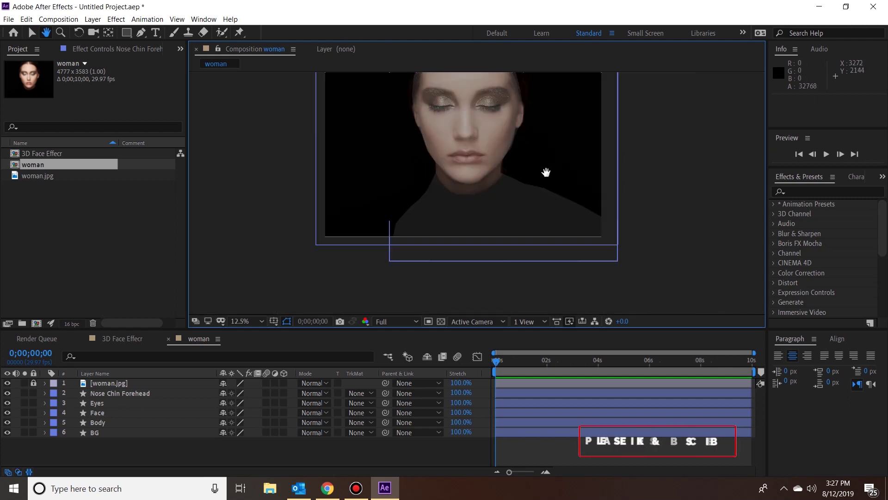
{"action": "left_click", "coordinate": [548, 153]}
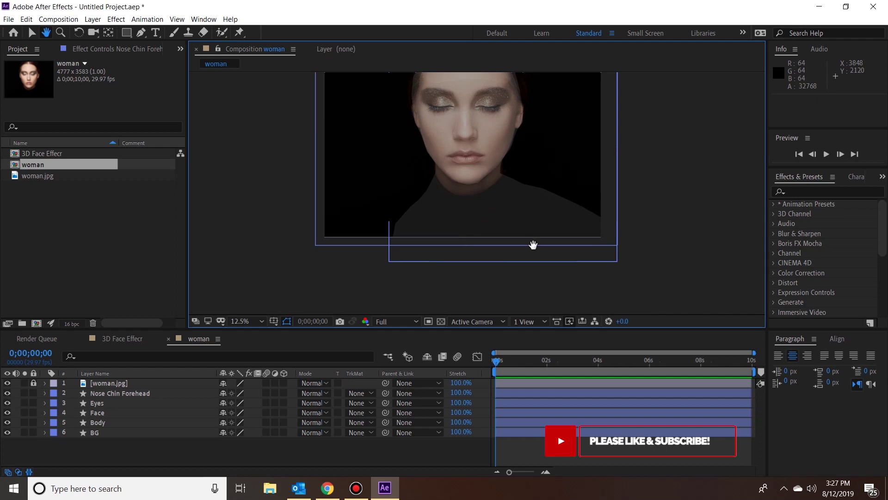
{"action": "left_click_drag", "start_coordinate": [532, 245], "coordinate": [535, 261]}
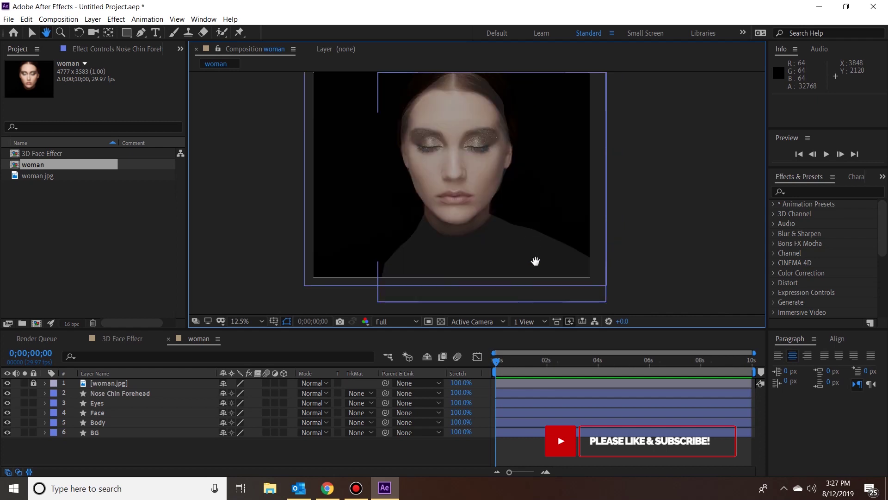
{"action": "scroll", "coordinate": [535, 261], "scroll_direction": "up", "scroll_amount": 2}
{"action": "scroll", "coordinate": [533, 251], "scroll_direction": "up", "scroll_amount": 1}
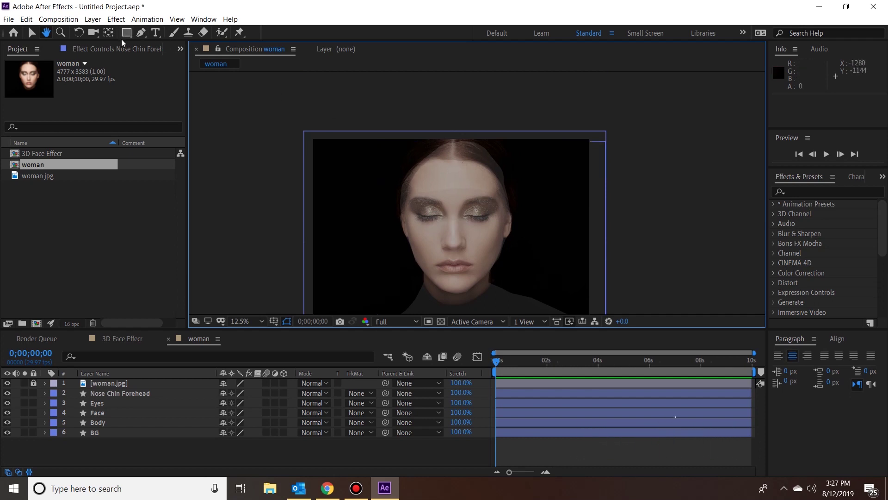
- Set the Pen tool fill colour to grey 5B5B5B
{"action": "left_click", "coordinate": [141, 33]}
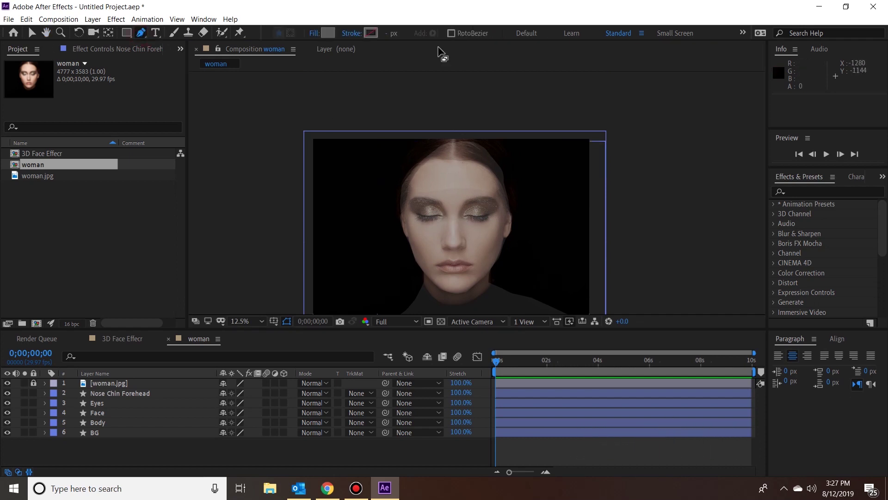
{"action": "left_click", "coordinate": [329, 34]}
{"action": "type", "text": "5B"}
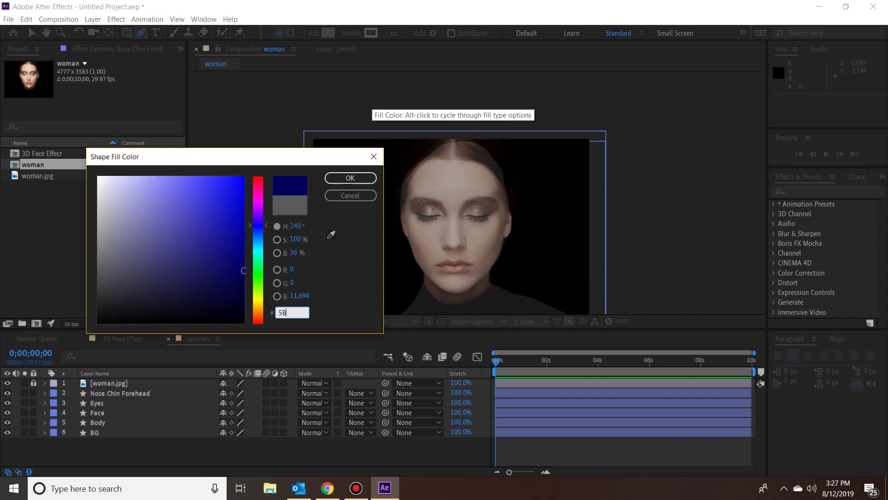
{"action": "type", "text": "5B5B"}
{"action": "key", "text": "Return"}
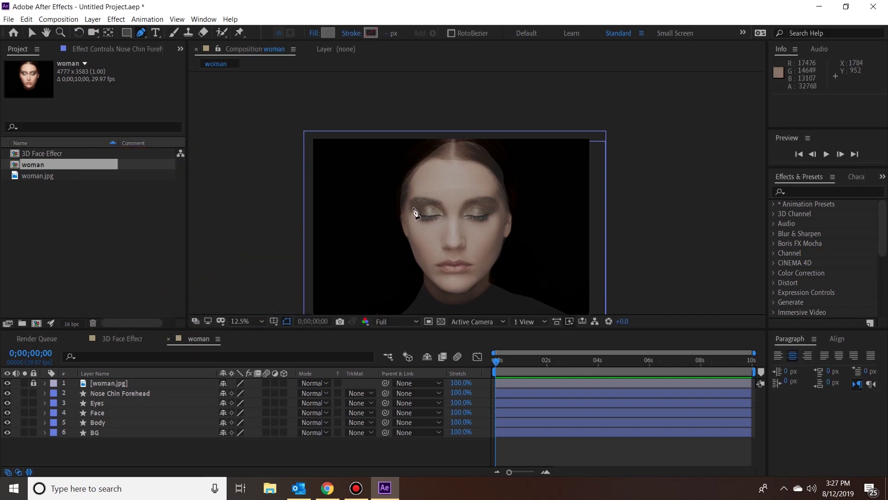
- Trace the hair's lower edge up the left forehead, across the top and down the right side
{"action": "left_click", "coordinate": [405, 201]}
{"action": "left_click", "coordinate": [407, 190]}
{"action": "left_click", "coordinate": [413, 178]}
{"action": "left_click", "coordinate": [423, 165]}
{"action": "left_click", "coordinate": [437, 158]}
{"action": "left_click", "coordinate": [449, 161]}
{"action": "left_click", "coordinate": [467, 159]}
{"action": "left_click", "coordinate": [479, 162]}
{"action": "left_click", "coordinate": [488, 169]}
{"action": "left_click", "coordinate": [495, 178]}
{"action": "left_click", "coordinate": [503, 190]}
{"action": "left_click", "coordinate": [507, 199]}
{"action": "left_click", "coordinate": [513, 198]}
- Continue the hair outline back across the top of the head and down its left side
{"action": "left_click", "coordinate": [505, 171]}
{"action": "left_click", "coordinate": [504, 158]}
{"action": "left_click", "coordinate": [486, 147]}
{"action": "left_click", "coordinate": [472, 141]}
{"action": "left_click", "coordinate": [450, 138]}
{"action": "left_click", "coordinate": [439, 144]}
{"action": "left_click", "coordinate": [429, 148]}
{"action": "left_click", "coordinate": [419, 157]}
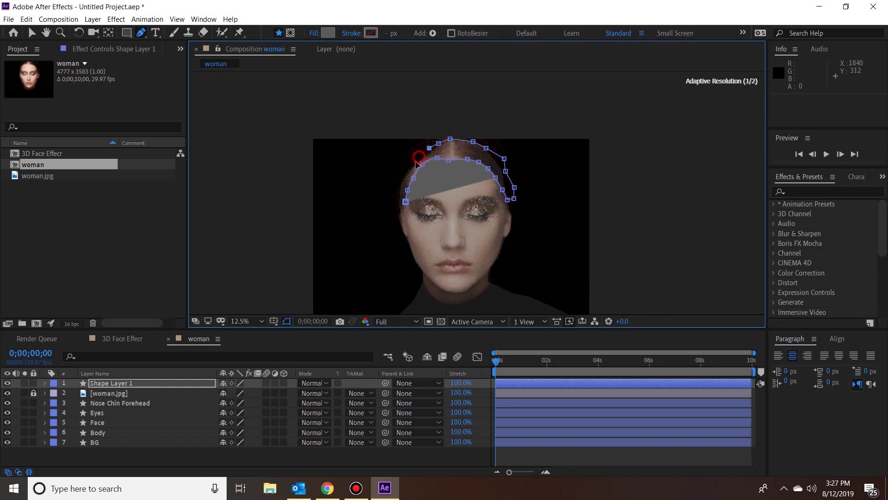
{"action": "left_click", "coordinate": [415, 163]}
{"action": "left_click", "coordinate": [406, 170]}
{"action": "left_click", "coordinate": [401, 180]}
{"action": "left_click", "coordinate": [398, 194]}
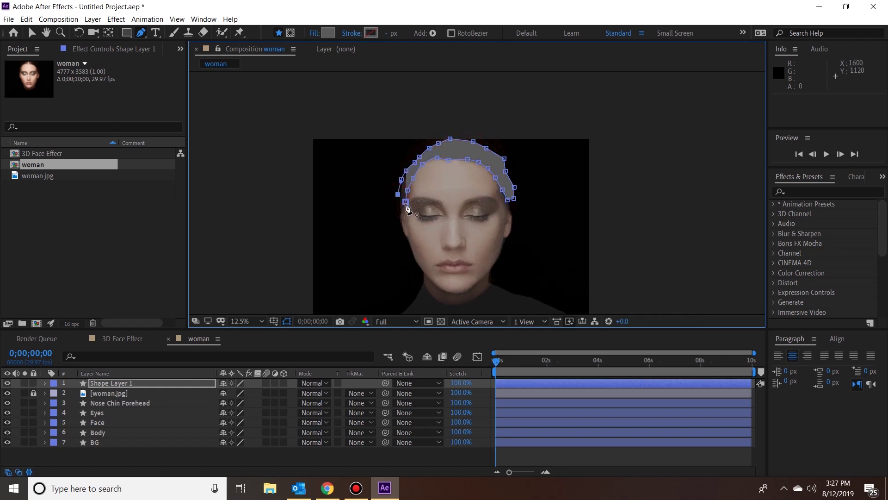
- Rename the new shape layer to 'Hair'
{"action": "right_click", "coordinate": [135, 383]}
{"action": "left_click", "coordinate": [154, 376]}
{"action": "type", "text": "Hair"}
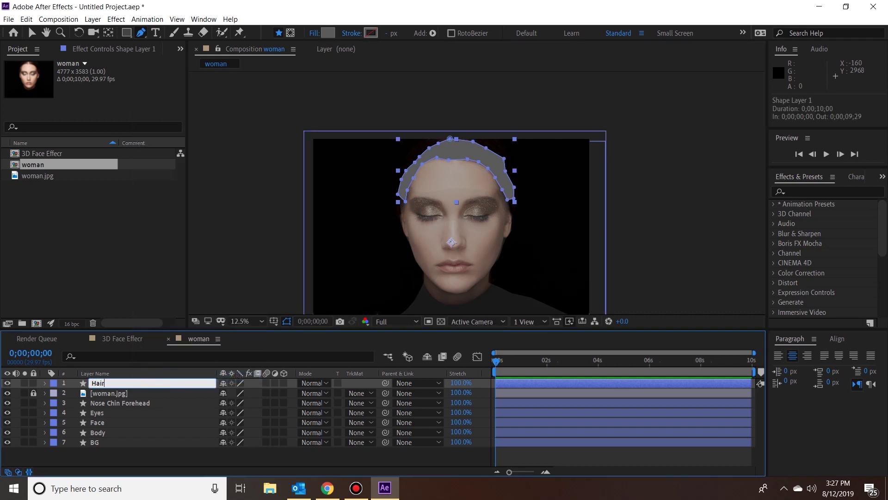
{"action": "key", "text": "Return"}
- Move the Hair layer below woman.jpg and reframe the composition in the viewer
{"action": "left_click_drag", "start_coordinate": [121, 381], "coordinate": [120, 393]}
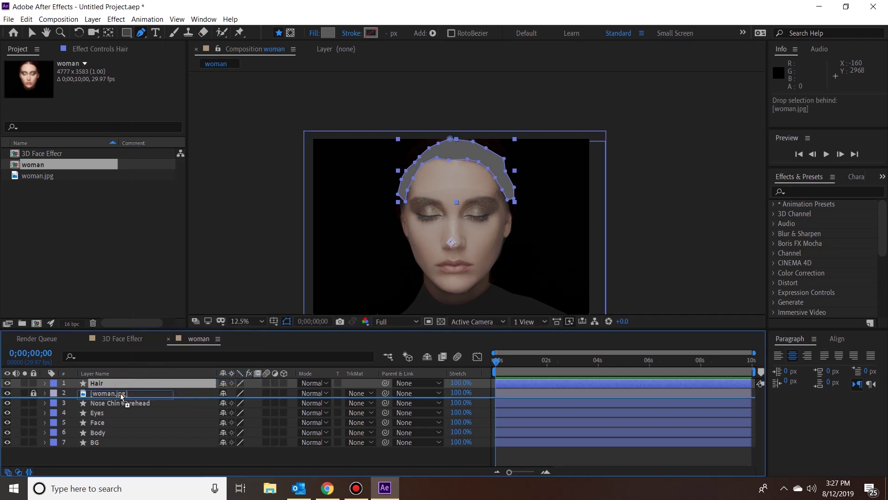
{"action": "key", "text": "h"}
{"action": "left_click", "coordinate": [669, 244]}
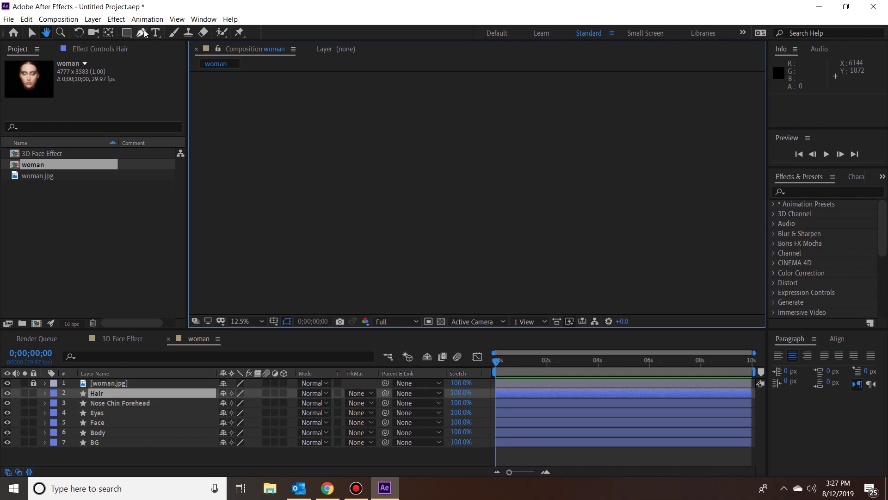
{"action": "left_click", "coordinate": [592, 223]}
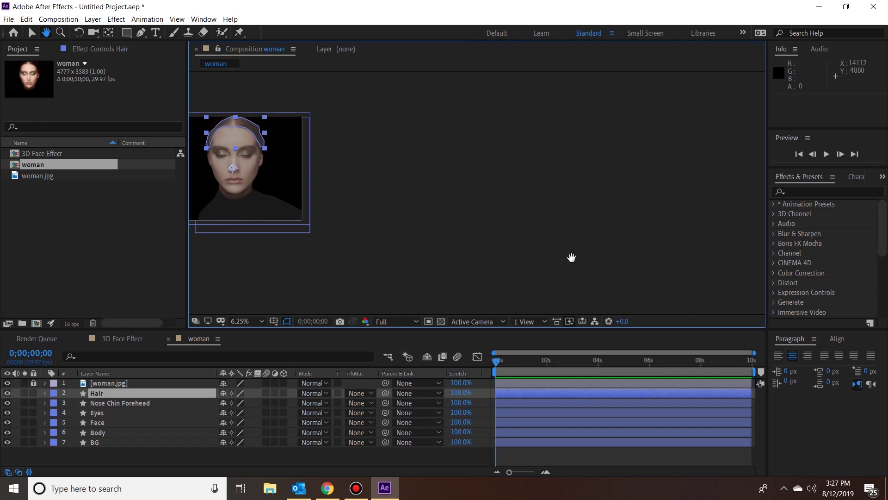
{"action": "left_click_drag", "start_coordinate": [356, 209], "coordinate": [357, 210]}
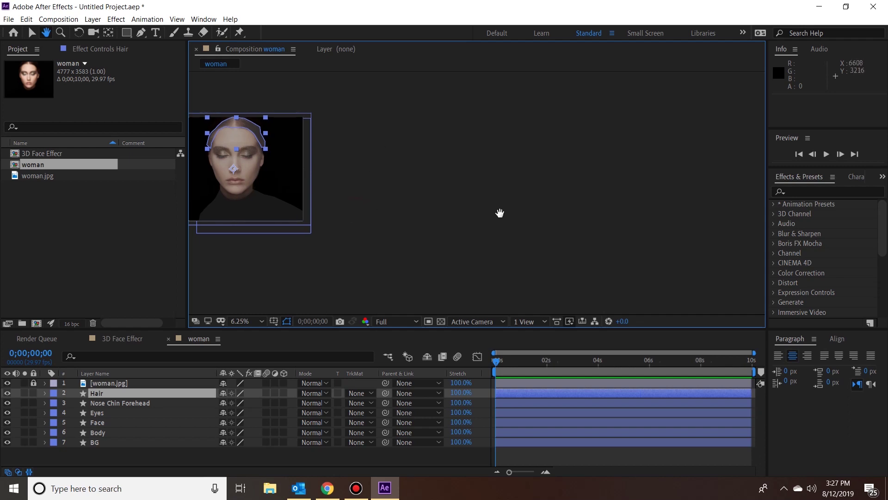
{"action": "scroll", "coordinate": [499, 213], "scroll_direction": "up", "scroll_amount": 4}
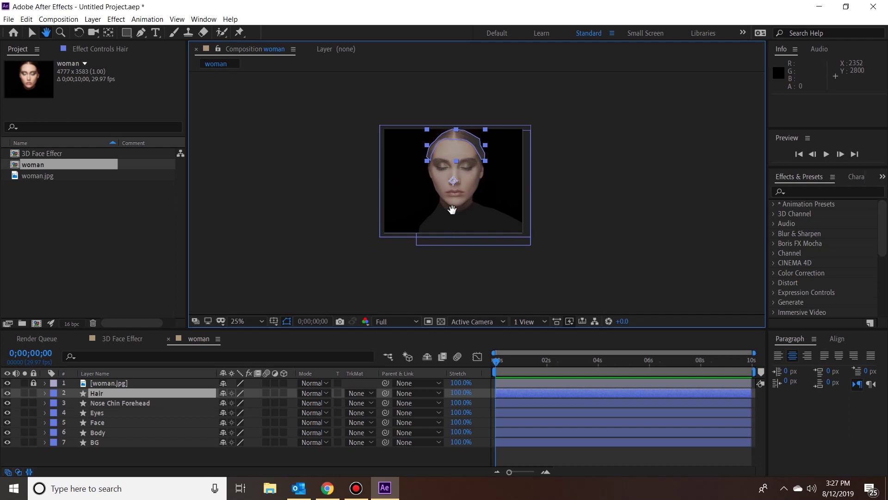
{"action": "scroll", "coordinate": [452, 210], "scroll_direction": "up", "scroll_amount": 2}
{"action": "scroll", "coordinate": [486, 199], "scroll_direction": "up", "scroll_amount": 2}
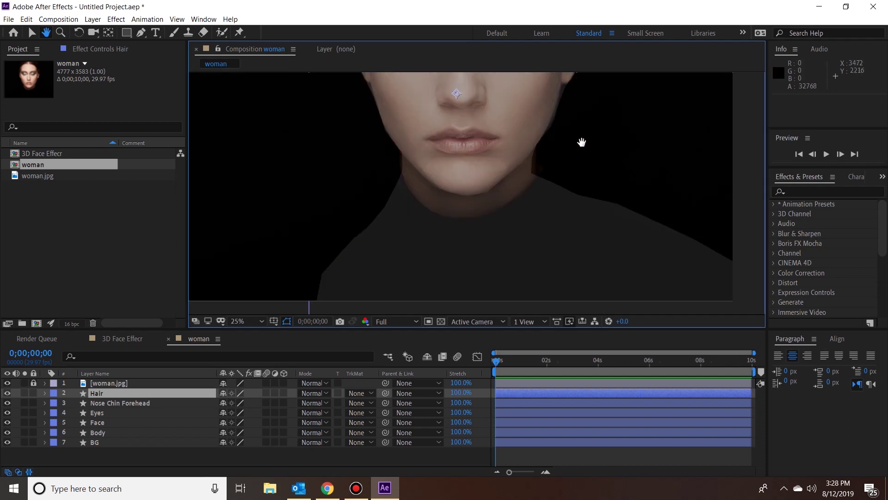
{"action": "scroll", "coordinate": [580, 153], "scroll_direction": "down", "scroll_amount": 1}
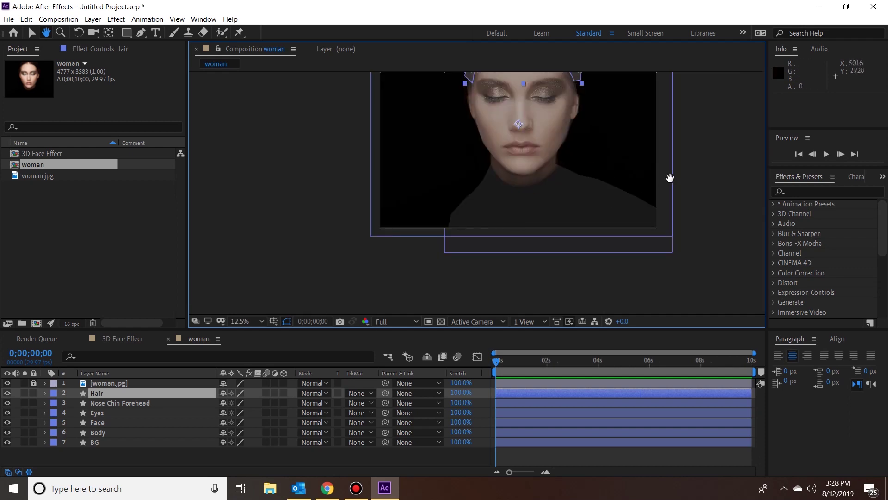
{"action": "left_click", "coordinate": [139, 34]}
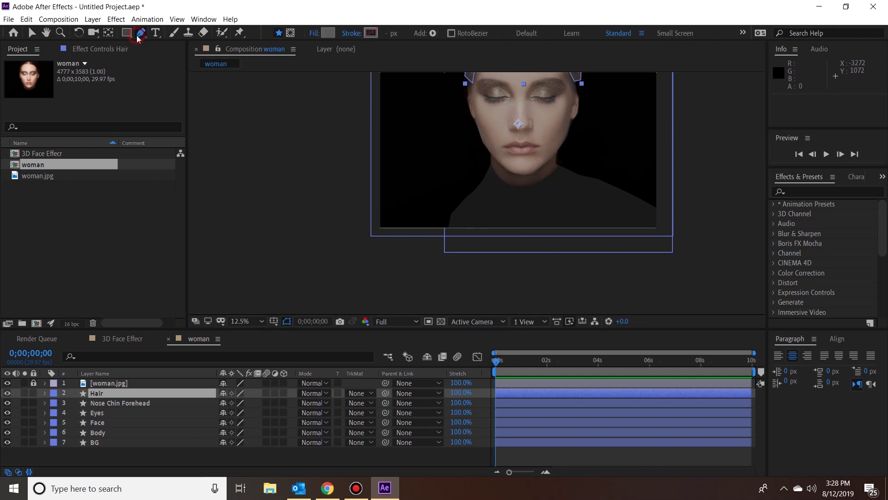
- Set the Pen tool fill colour to dark grey 2D2D2D
{"action": "left_click", "coordinate": [325, 33]}
{"action": "type", "text": "2D2D2D"}
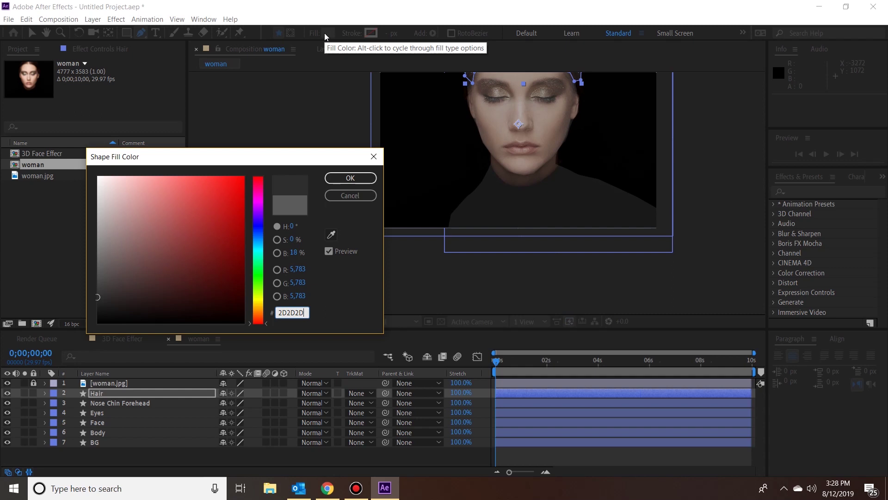
{"action": "key", "text": "Return"}
- Outline the neck from the left jaw down and along the bottom edge, undoing misplaced shoulder points
{"action": "left_click", "coordinate": [492, 157]}
{"action": "left_click", "coordinate": [487, 172]}
{"action": "left_click", "coordinate": [482, 183]}
{"action": "left_click", "coordinate": [469, 197]}
{"action": "left_click", "coordinate": [463, 204]}
{"action": "left_click", "coordinate": [456, 212]}
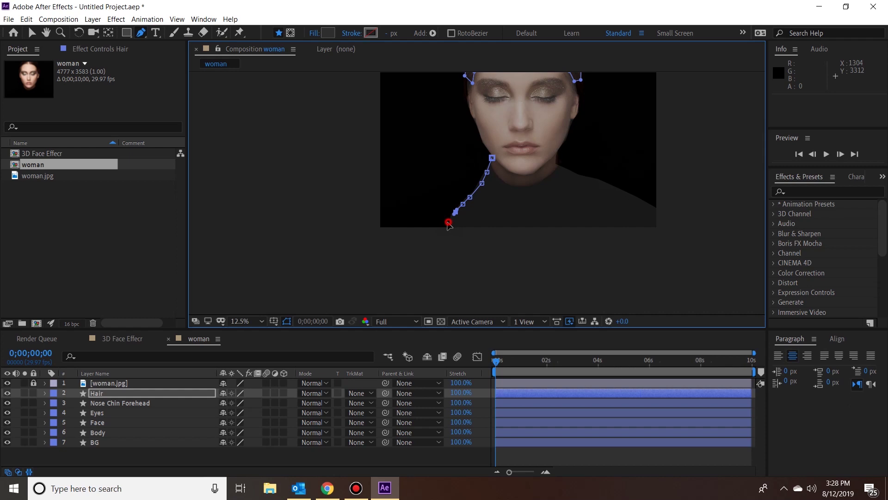
{"action": "left_click", "coordinate": [443, 228]}
{"action": "left_click", "coordinate": [458, 234]}
{"action": "left_click", "coordinate": [600, 247]}
{"action": "left_click", "coordinate": [646, 239]}
{"action": "left_click", "coordinate": [673, 227]}
{"action": "left_click_drag", "start_coordinate": [673, 207], "coordinate": [630, 201]}
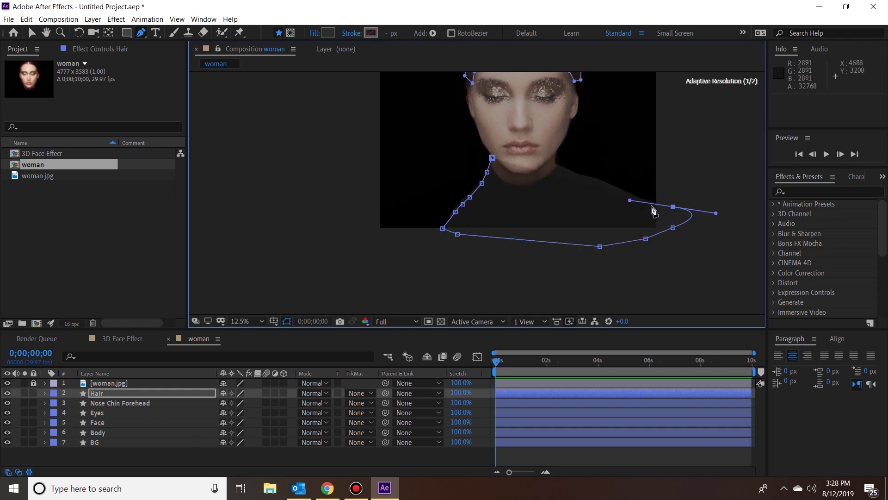
{"action": "key", "text": "ctrl+z"}
{"action": "left_click", "coordinate": [675, 216]}
{"action": "left_click", "coordinate": [665, 211]}
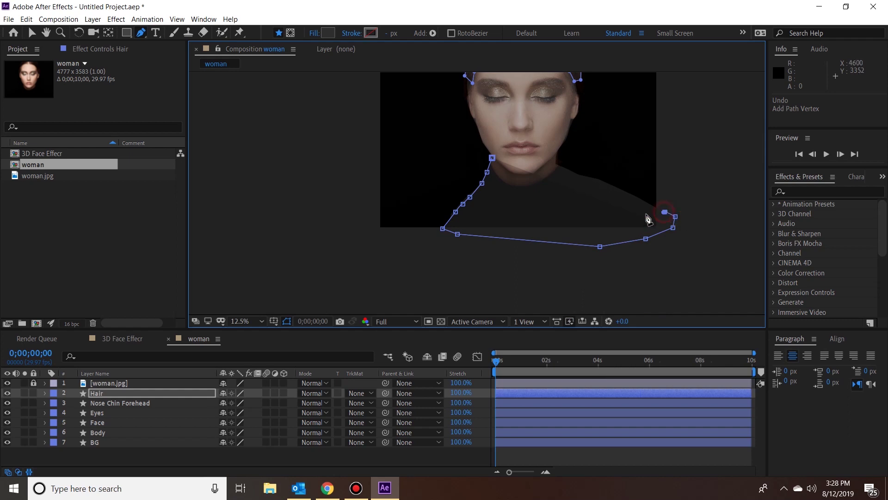
{"action": "key", "text": "ctrl+z"}
{"action": "key", "text": "ctrl+z"}
{"action": "key", "text": "ctrl+z"}
{"action": "key", "text": "ctrl+z"}
{"action": "key", "text": "ctrl+z"}
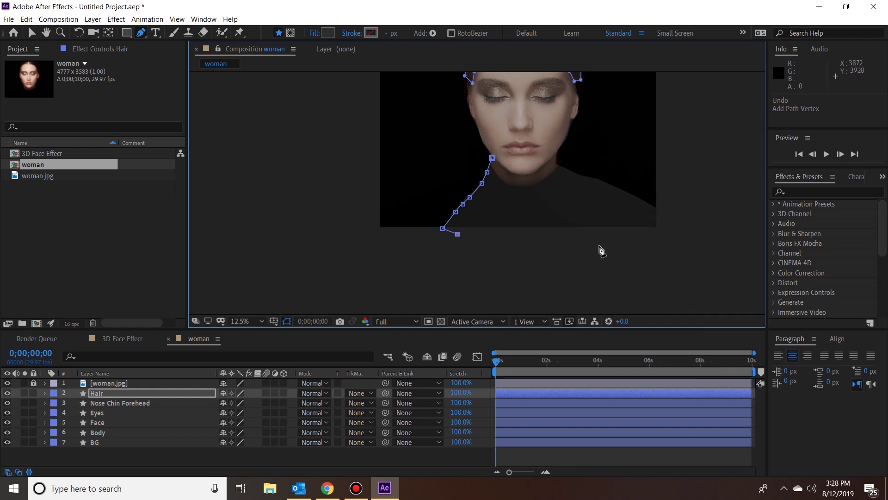
- Finish the outline to the right shoulder, up the neck and under the chin, closing it
{"action": "left_click", "coordinate": [553, 239]}
{"action": "left_click", "coordinate": [617, 238]}
{"action": "left_click", "coordinate": [638, 232]}
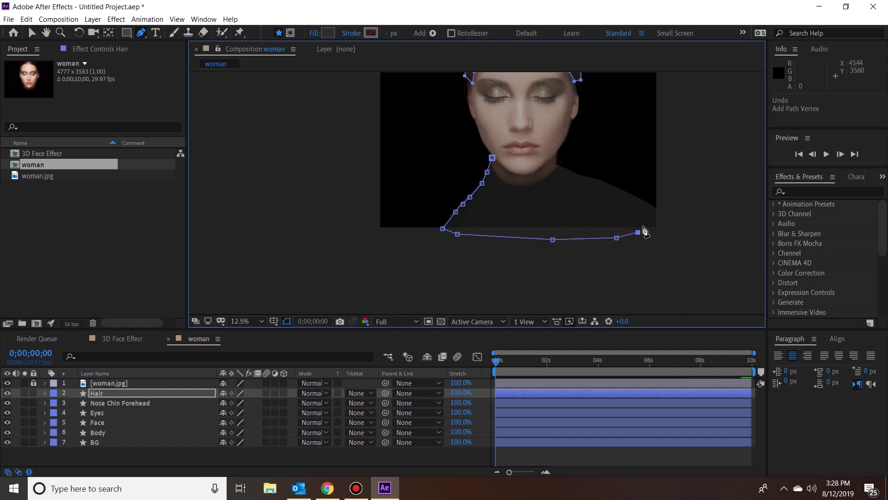
{"action": "left_click", "coordinate": [592, 205]}
{"action": "left_click", "coordinate": [573, 191]}
{"action": "left_click", "coordinate": [564, 176]}
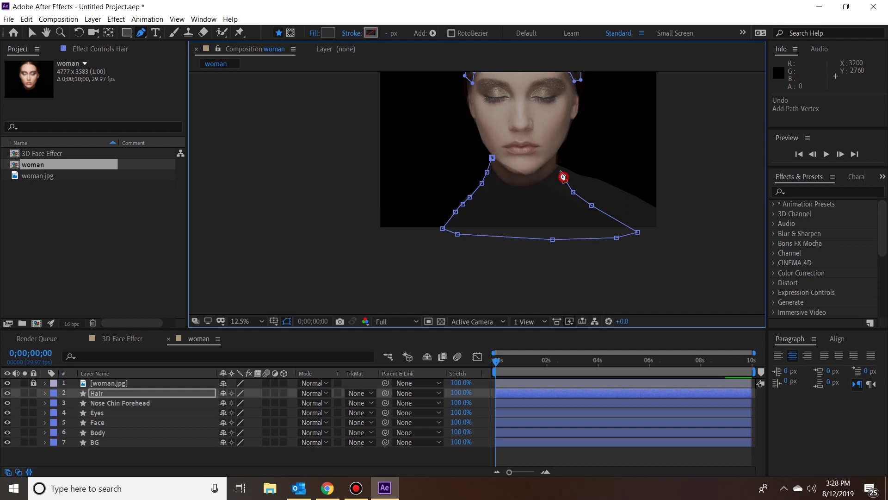
{"action": "left_click", "coordinate": [556, 157]}
{"action": "left_click", "coordinate": [545, 164]}
{"action": "left_click", "coordinate": [536, 171]}
{"action": "left_click", "coordinate": [529, 175]}
{"action": "left_click", "coordinate": [517, 174]}
{"action": "left_click", "coordinate": [507, 171]}
{"action": "left_click", "coordinate": [500, 165]}
{"action": "left_click", "coordinate": [492, 158]}
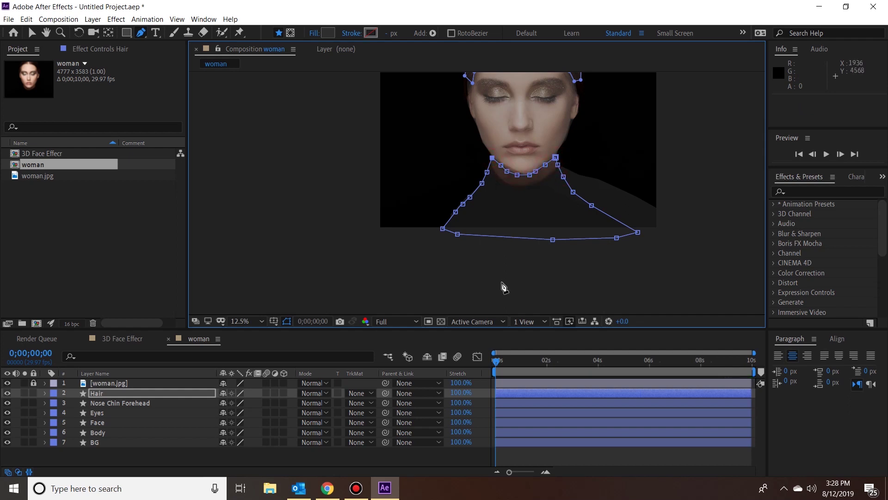
{"action": "right_click", "coordinate": [105, 392]}
- Undo the accidental 'Neck' rename so the layer is named Hair again
{"action": "left_click", "coordinate": [125, 386]}
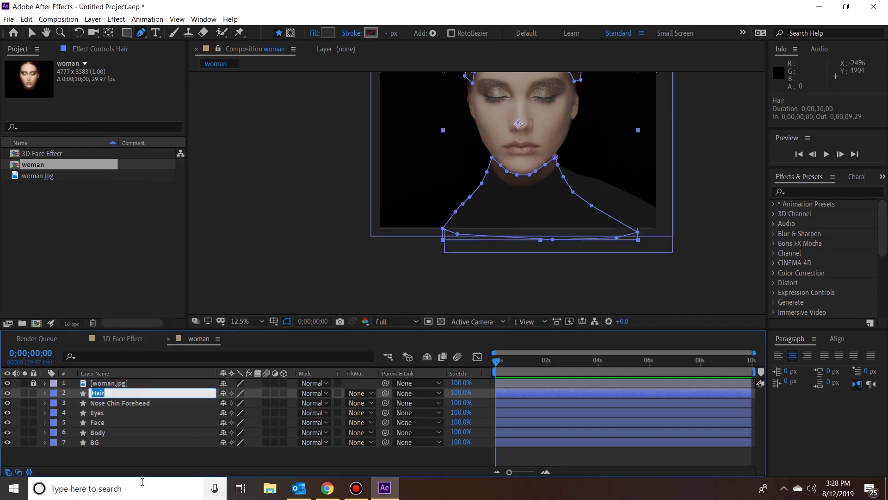
{"action": "type", "text": "Neck"}
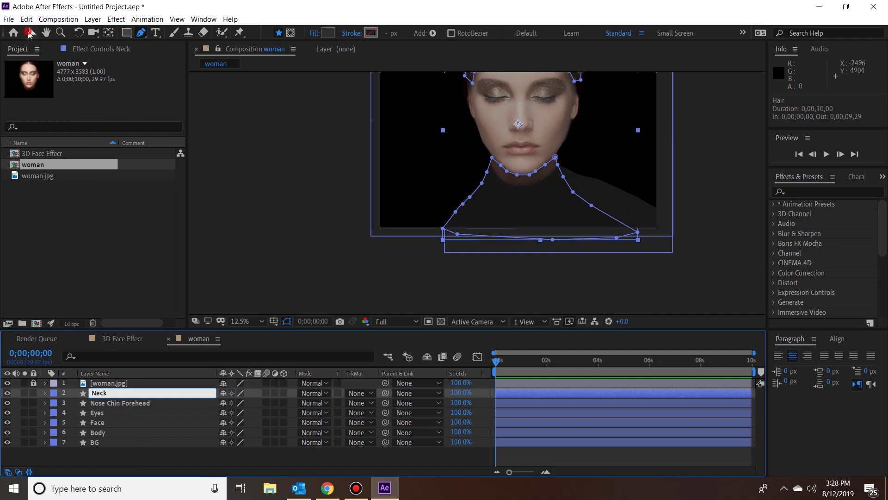
{"action": "left_click", "coordinate": [29, 34]}
{"action": "key", "text": "ctrl+z"}
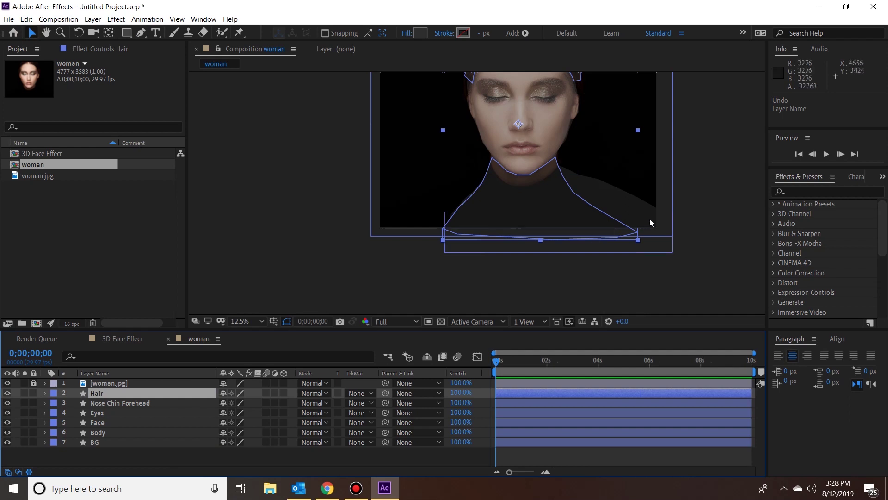
- Remove the extra neck points under the chin from the Hair path and deselect the layer
{"action": "double_click", "coordinate": [595, 230]}
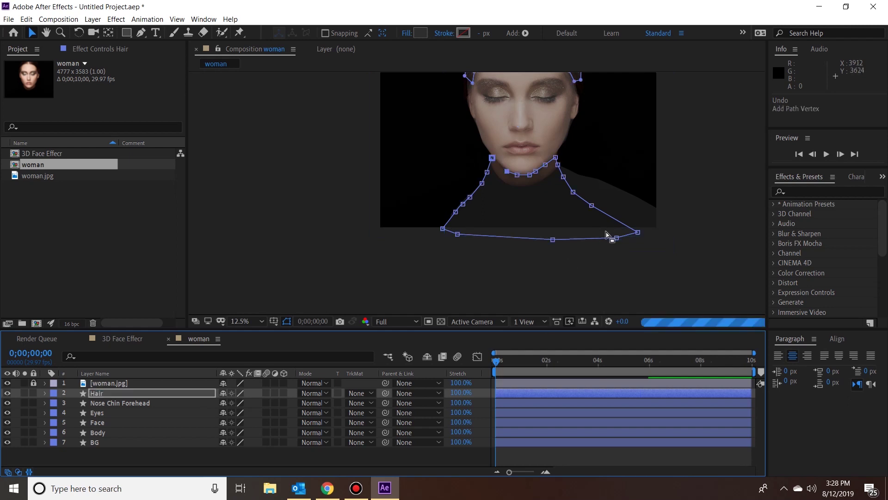
{"action": "left_click", "coordinate": [493, 158]}
{"action": "key", "text": "ctrl+z"}
{"action": "key", "text": "ctrl+z"}
{"action": "key", "text": "ctrl+z"}
{"action": "key", "text": "ctrl+z"}
{"action": "key", "text": "ctrl+z"}
{"action": "key", "text": "ctrl+z"}
{"action": "key", "text": "ctrl+z"}
{"action": "key", "text": "ctrl+z"}
{"action": "key", "text": "ctrl+z"}
{"action": "key", "text": "ctrl+z"}
{"action": "key", "text": "ctrl+z"}
{"action": "key", "text": "ctrl+z"}
{"action": "key", "text": "ctrl+z"}
{"action": "key", "text": "ctrl+z"}
{"action": "key", "text": "ctrl+z"}
{"action": "key", "text": "ctrl+z"}
{"action": "key", "text": "ctrl+z"}
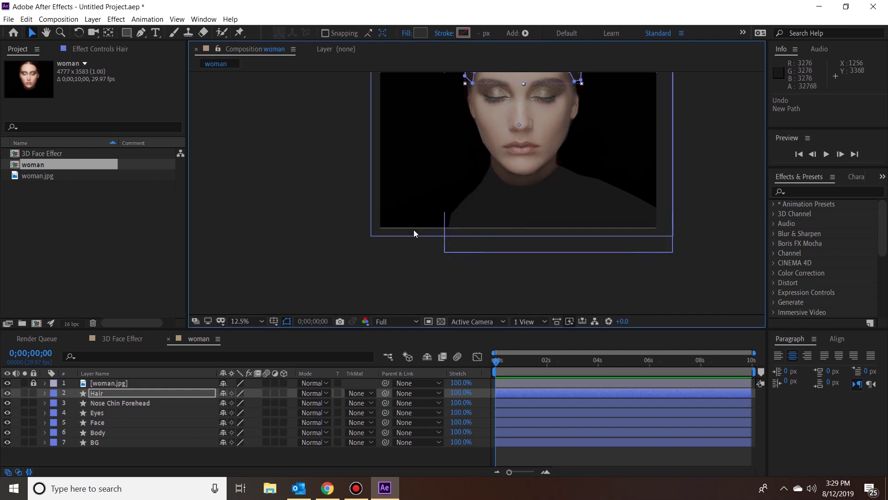
{"action": "left_click", "coordinate": [264, 218]}
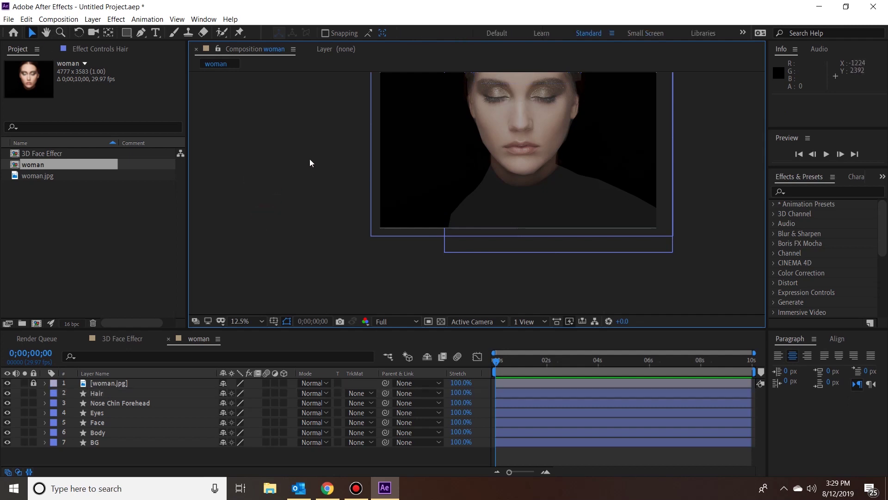
{"action": "key", "text": "h"}
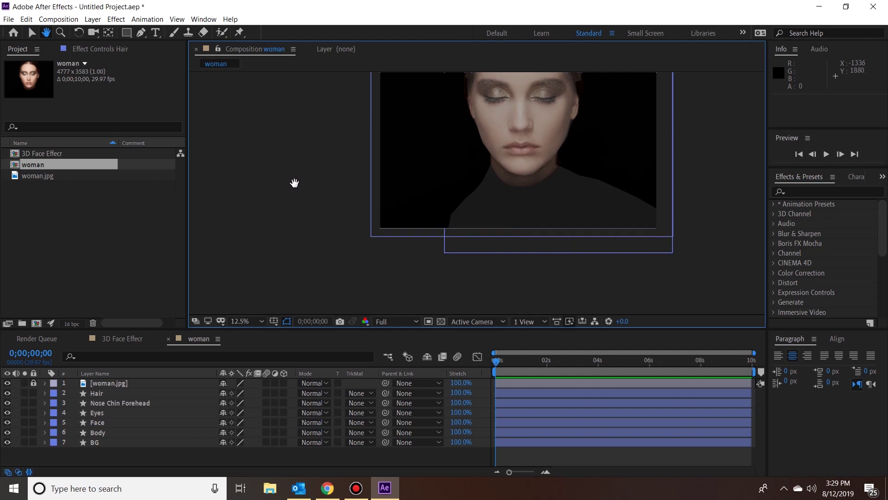
{"action": "scroll", "coordinate": [295, 183], "scroll_direction": "up", "scroll_amount": 2}
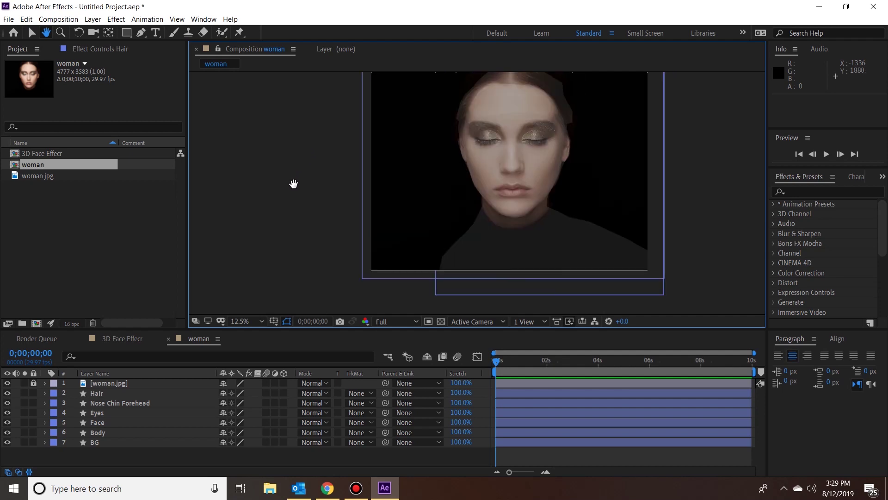
- Give the Hair shape a lighter 5B5B5B grey fill
{"action": "scroll", "coordinate": [334, 171], "scroll_direction": "up", "scroll_amount": 1}
{"action": "key", "text": "g"}
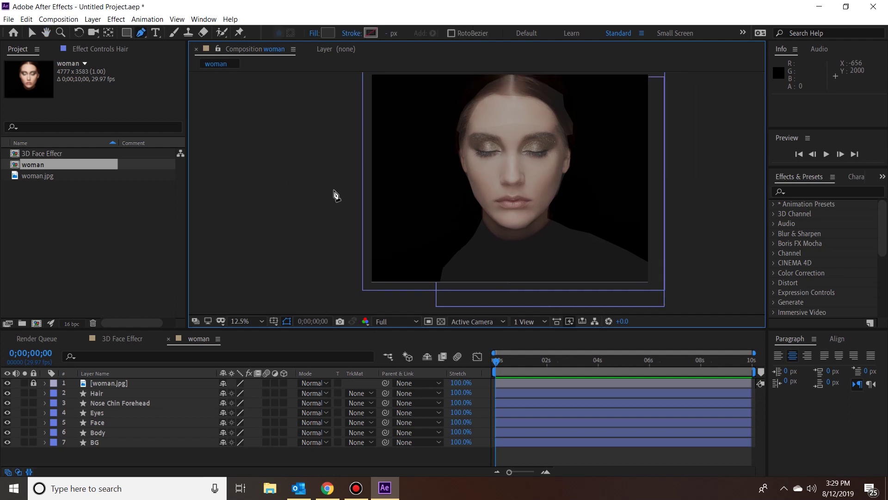
{"action": "left_click", "coordinate": [32, 33]}
{"action": "left_click", "coordinate": [266, 141]}
{"action": "left_click", "coordinate": [140, 34]}
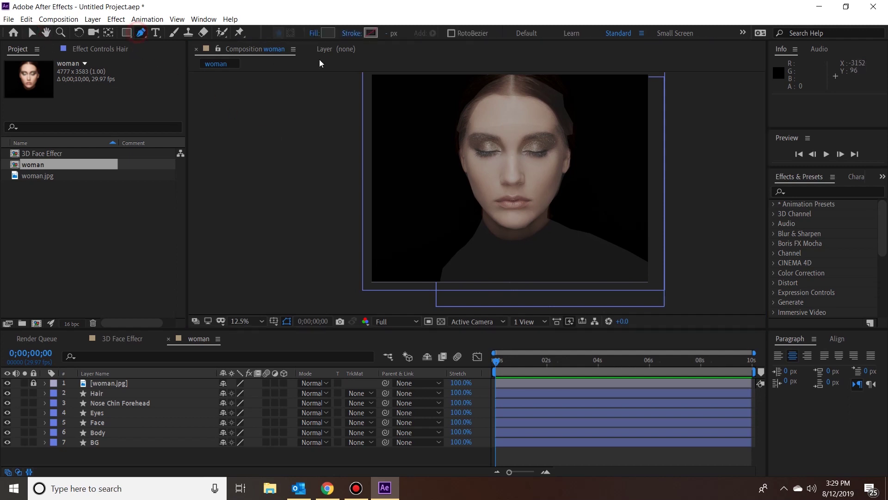
{"action": "left_click", "coordinate": [333, 33]}
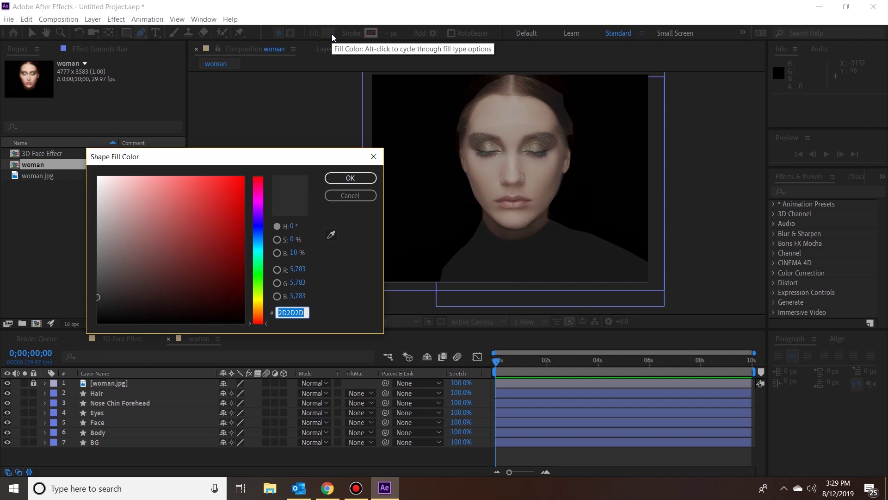
{"action": "key", "text": "Return"}
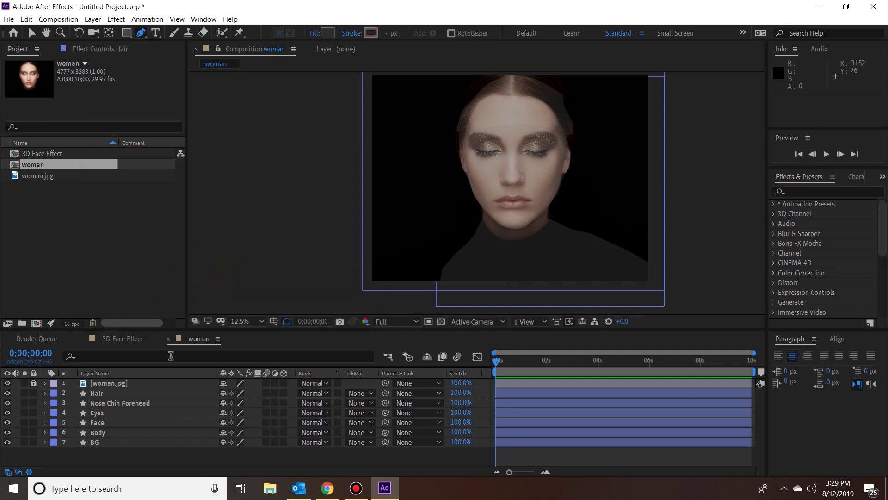
{"action": "left_click", "coordinate": [106, 393]}
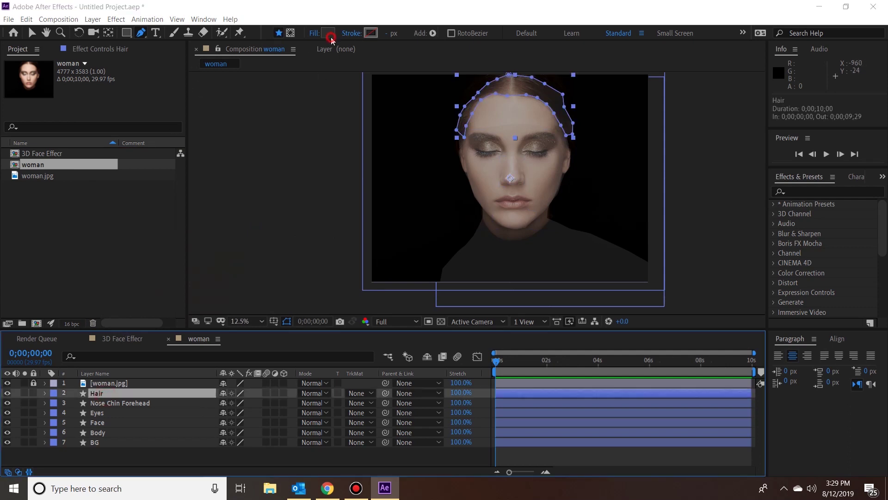
{"action": "left_click", "coordinate": [331, 35]}
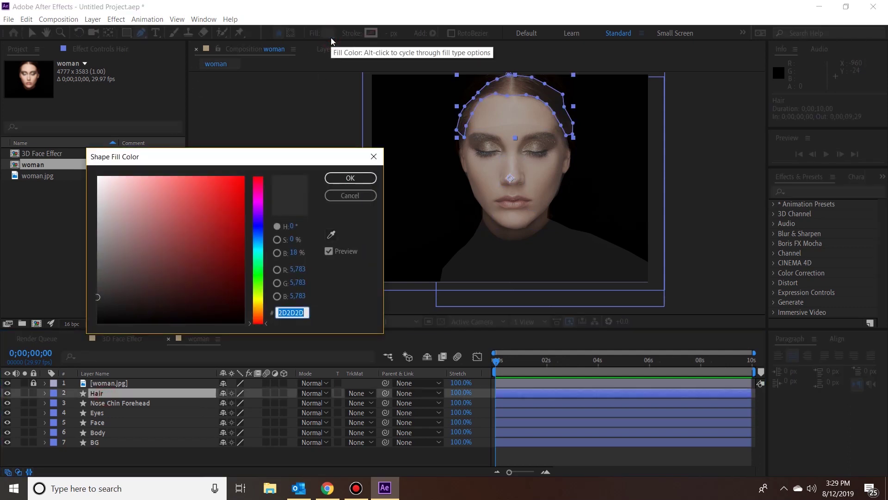
{"action": "type", "text": "5B5B5B"}
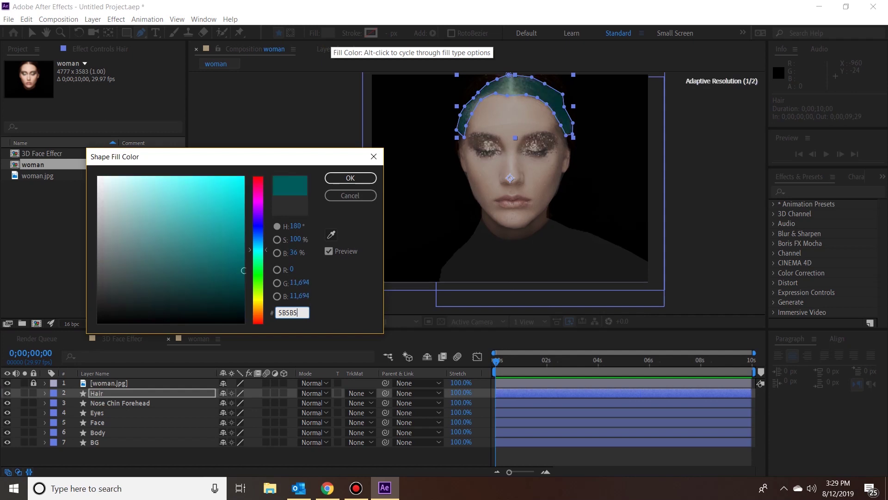
{"action": "key", "text": "Return"}
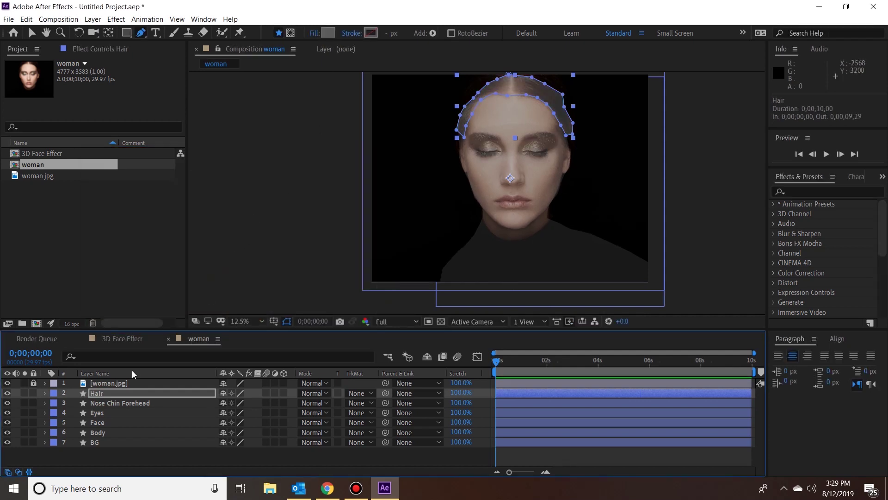
- Undo a stray pen point and leave the fill colour unchanged
{"action": "left_click", "coordinate": [275, 234]}
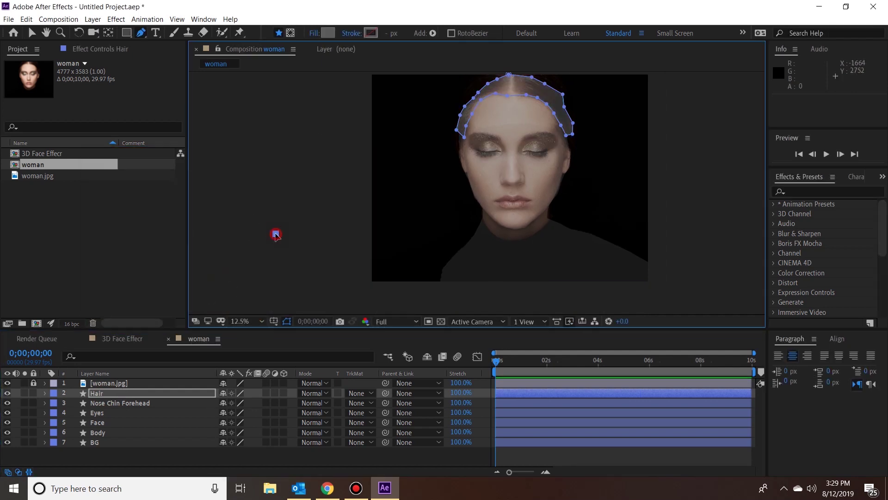
{"action": "left_click", "coordinate": [278, 195]}
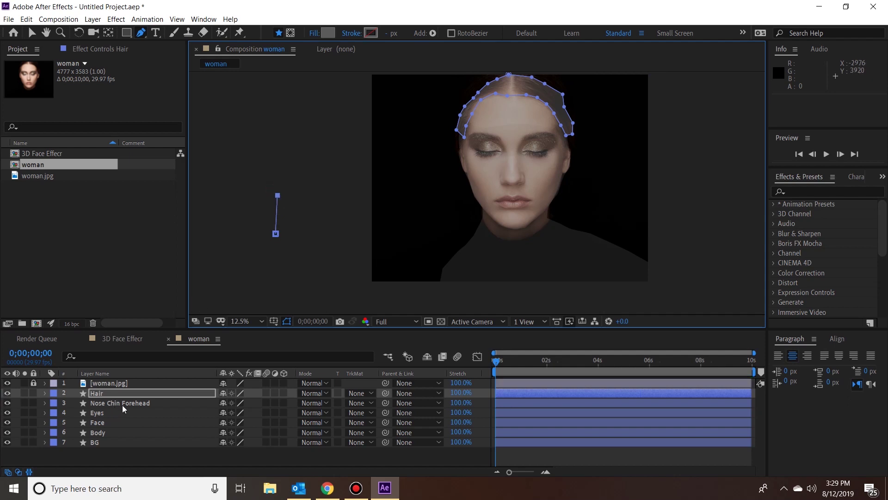
{"action": "key", "text": "ctrl+z"}
{"action": "key", "text": "ctrl+z"}
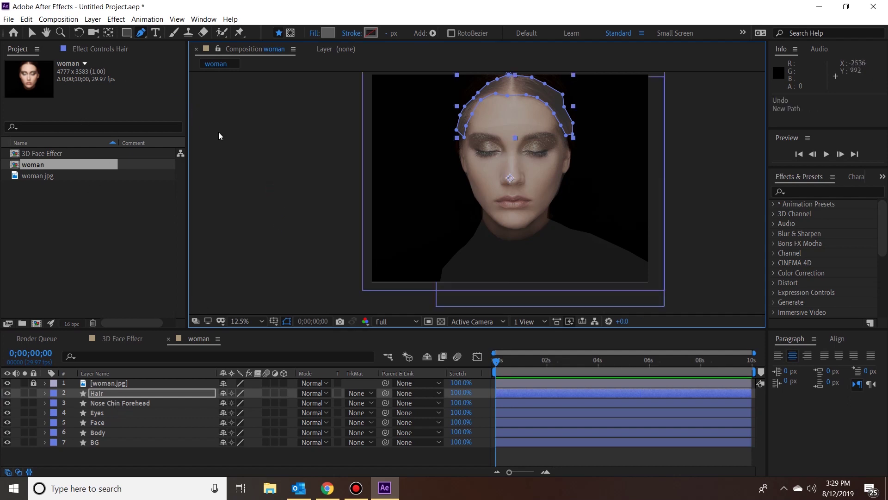
{"action": "left_click", "coordinate": [33, 32]}
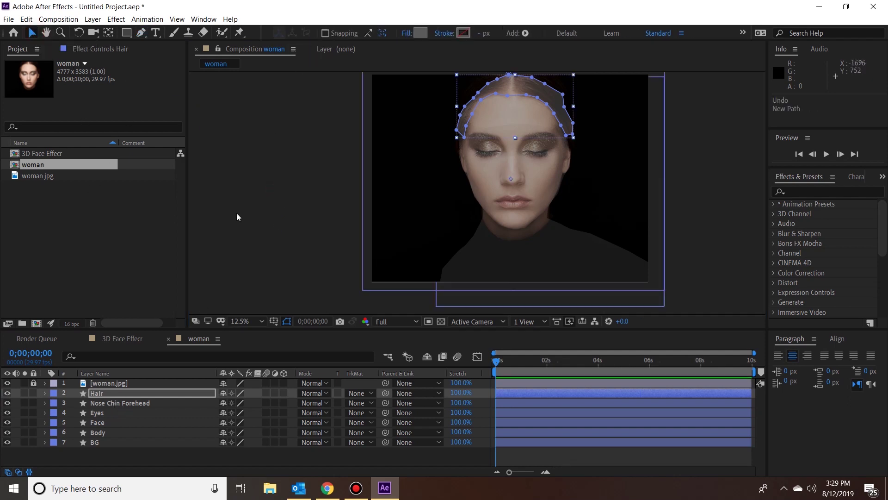
{"action": "left_click", "coordinate": [421, 32]}
{"action": "left_click", "coordinate": [351, 176]}
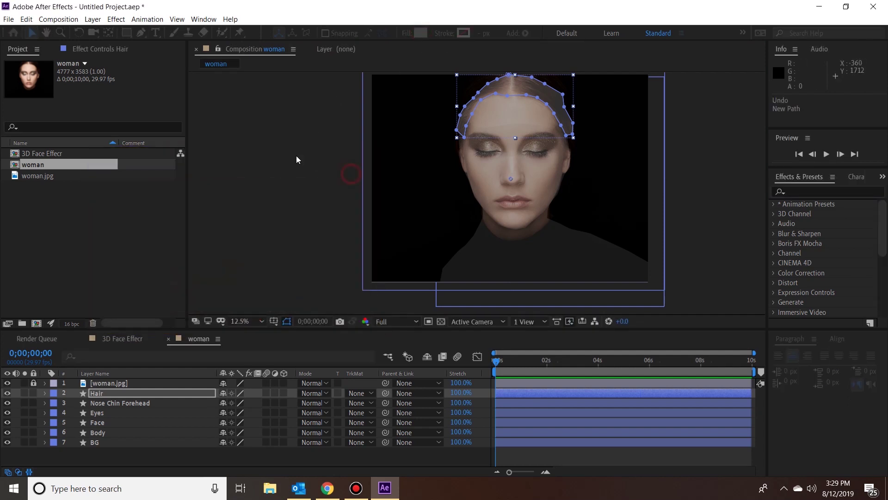
- Set the shape fill to dark grey 2D2D2D and start the neck outline below the chin
{"action": "left_click", "coordinate": [296, 164]}
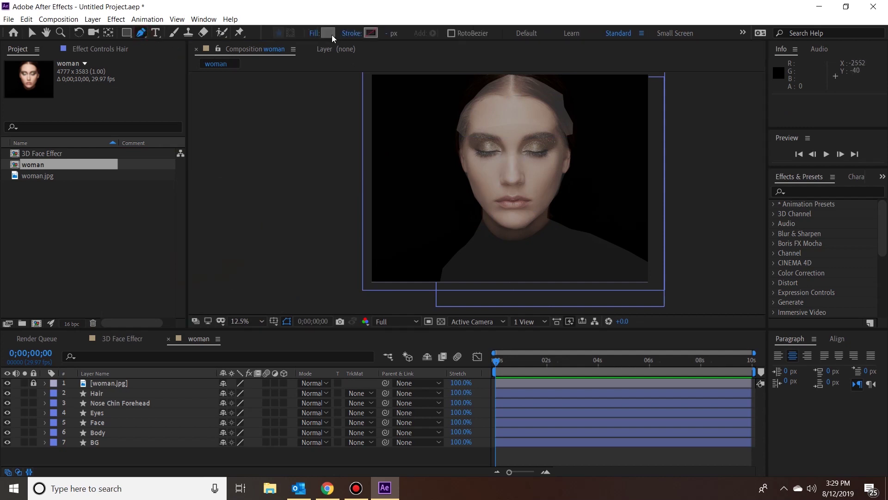
{"action": "left_click", "coordinate": [331, 34]}
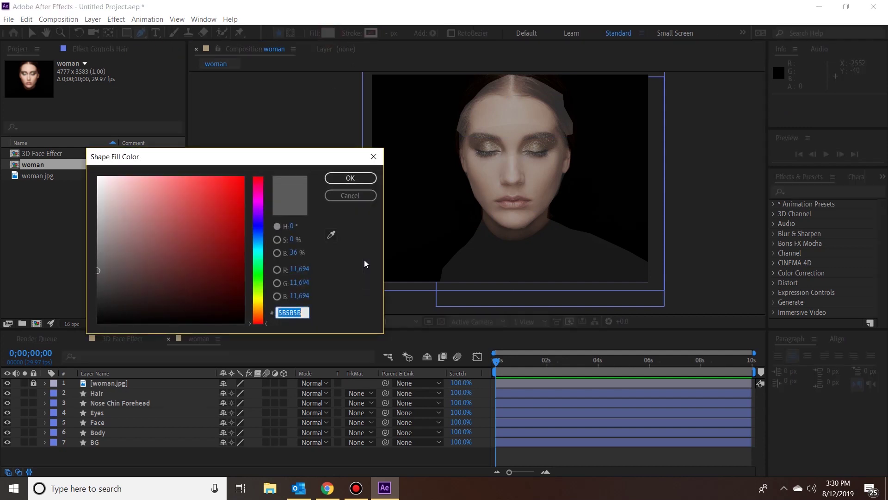
{"action": "type", "text": "2D2D2D"}
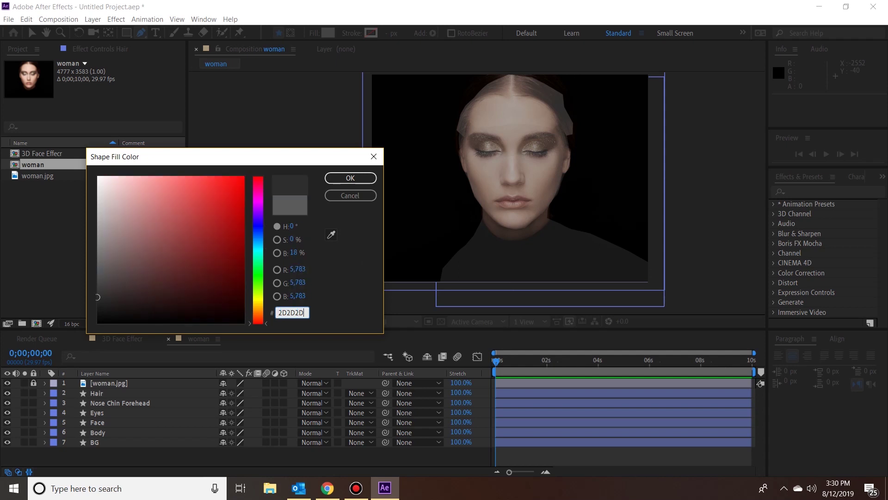
{"action": "key", "text": "Return"}
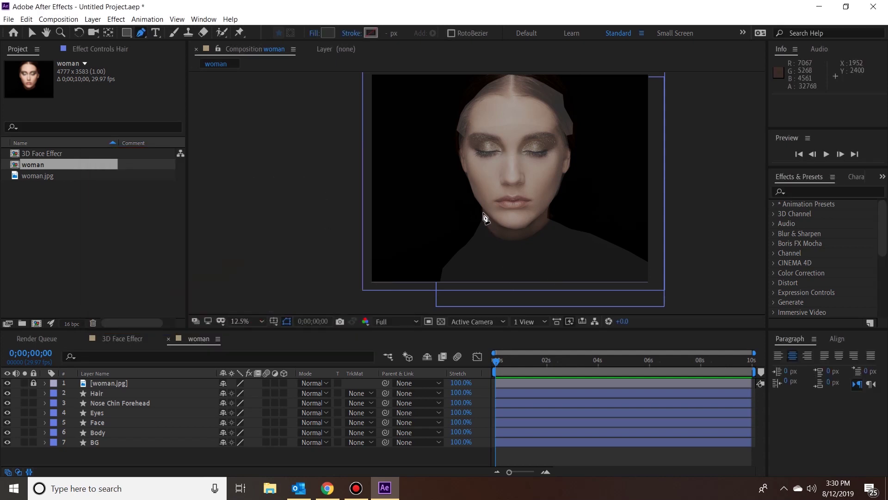
{"action": "left_click_drag", "start_coordinate": [483, 210], "coordinate": [462, 250]}
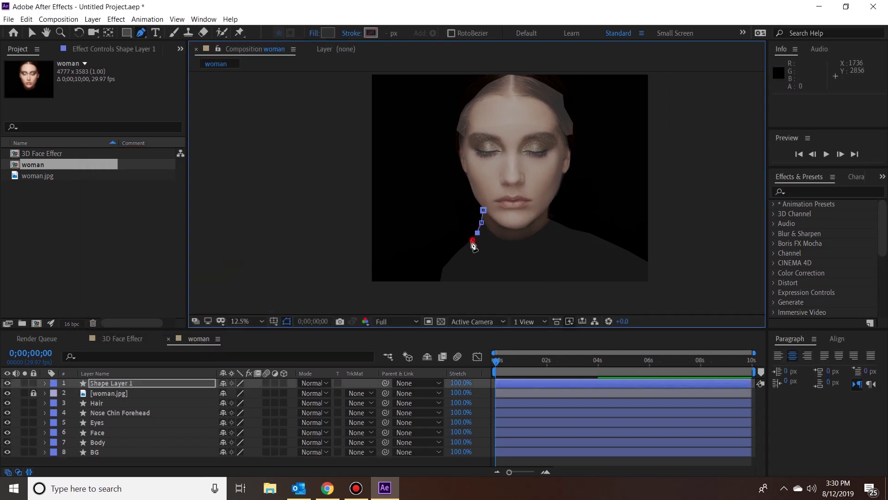
- Trace a closed pen path around the neck, shoulders and chin line
{"action": "left_click", "coordinate": [439, 278]}
{"action": "left_click", "coordinate": [456, 289]}
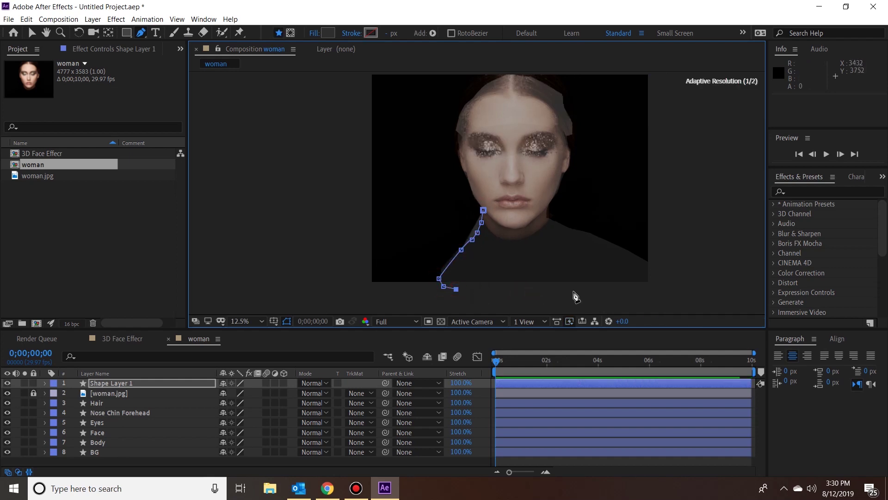
{"action": "left_click_drag", "start_coordinate": [574, 294], "coordinate": [592, 290]}
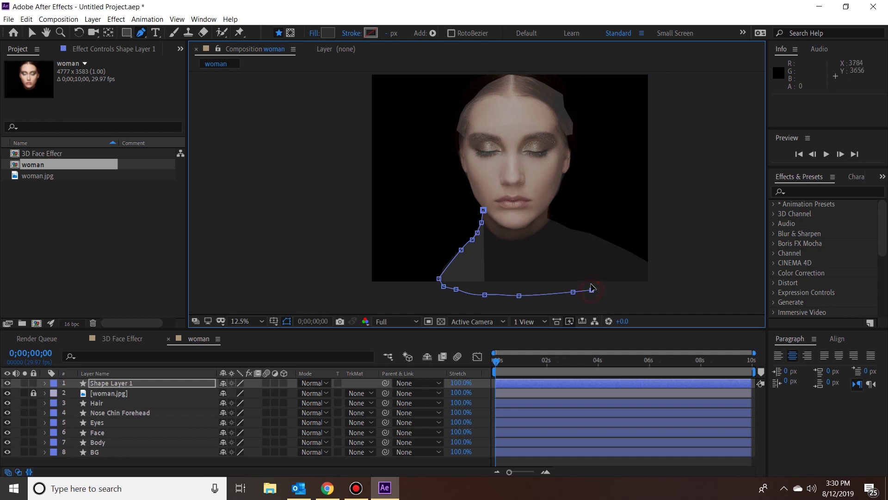
{"action": "left_click", "coordinate": [582, 268]}
{"action": "left_click", "coordinate": [567, 254]}
{"action": "left_click", "coordinate": [556, 240]}
{"action": "left_click", "coordinate": [552, 228]}
{"action": "left_click", "coordinate": [550, 219]}
{"action": "left_click", "coordinate": [548, 208]}
{"action": "left_click", "coordinate": [541, 216]}
{"action": "left_click", "coordinate": [534, 222]}
{"action": "left_click", "coordinate": [525, 231]}
{"action": "left_click", "coordinate": [515, 233]}
{"action": "left_click", "coordinate": [508, 231]}
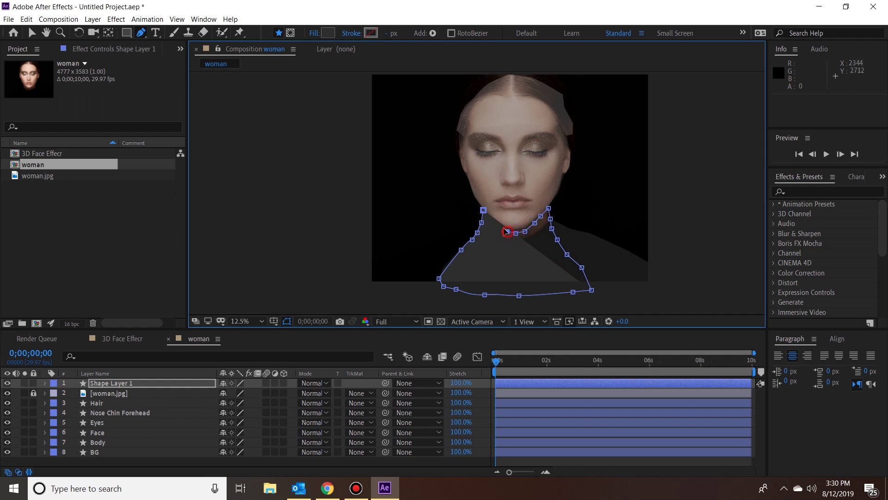
{"action": "left_click", "coordinate": [499, 226]}
{"action": "left_click", "coordinate": [493, 220]}
{"action": "left_click", "coordinate": [483, 210]}
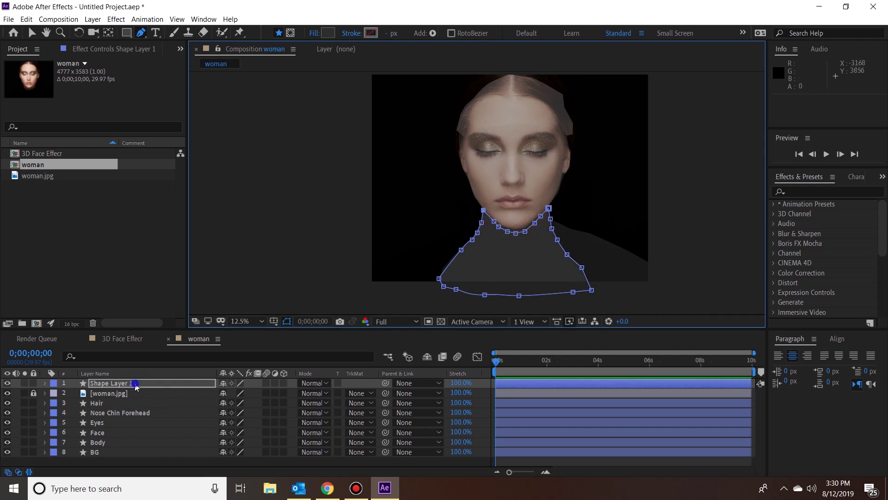
- Rename Shape Layer 1 to 'Neck' and move it just below woman.jpg
{"action": "right_click", "coordinate": [136, 386]}
{"action": "left_click", "coordinate": [146, 383]}
{"action": "key", "text": "Return"}
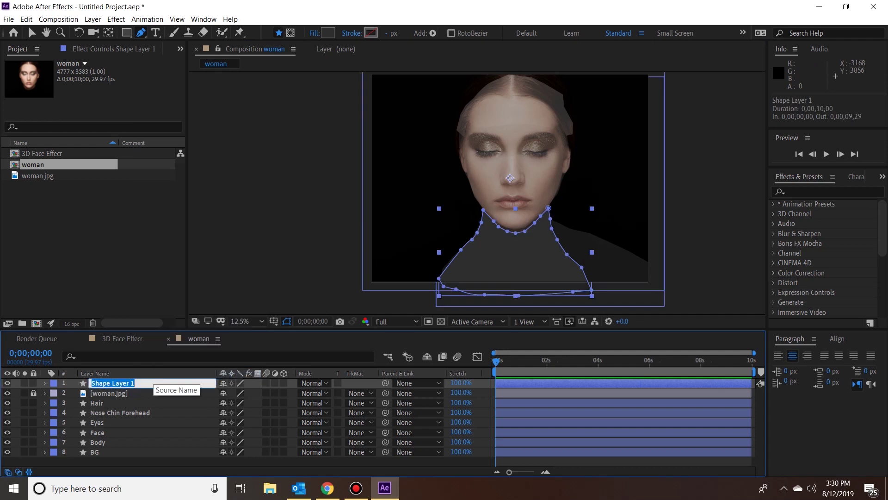
{"action": "type", "text": "Neck"}
{"action": "key", "text": "Return"}
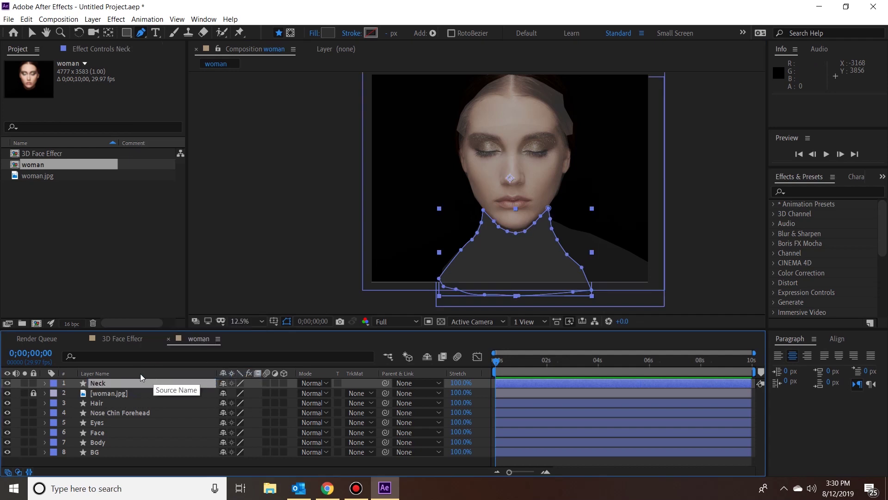
{"action": "left_click_drag", "start_coordinate": [111, 384], "coordinate": [104, 394]}
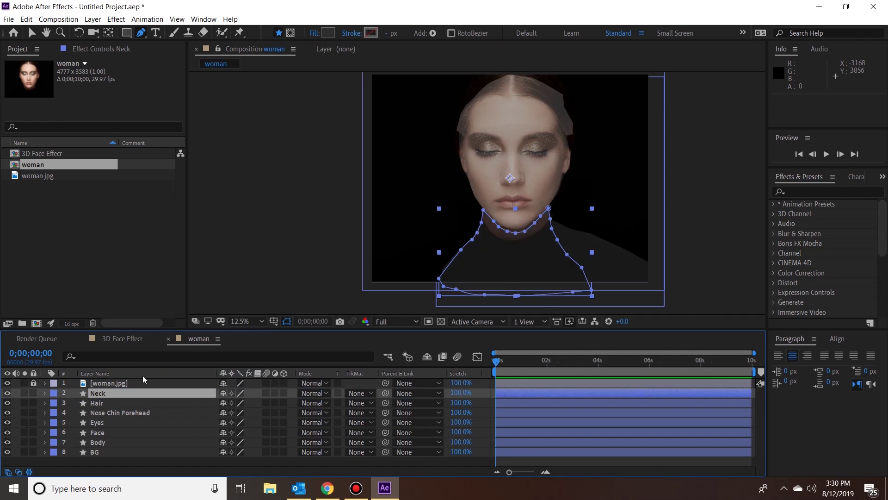
{"action": "left_click", "coordinate": [31, 33]}
{"action": "left_click", "coordinate": [262, 229]}
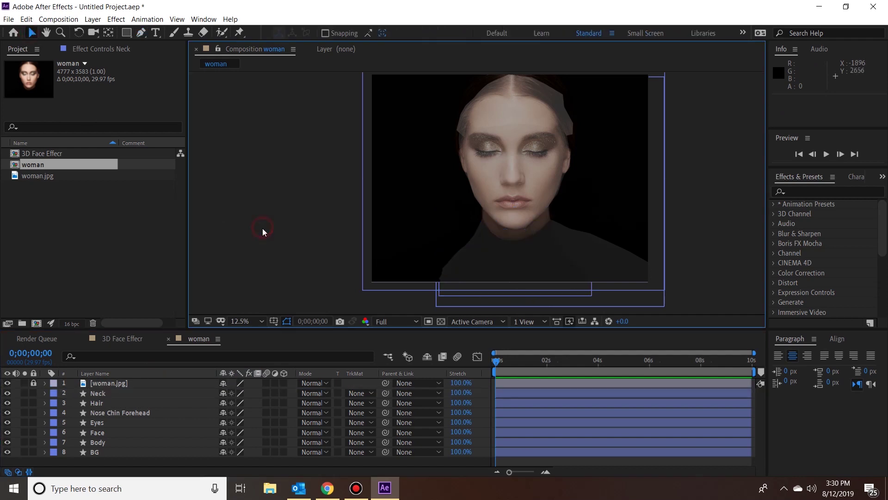
- Add a new adjustment layer and apply Fast Box Blur to it
{"action": "right_click", "coordinate": [130, 458]}
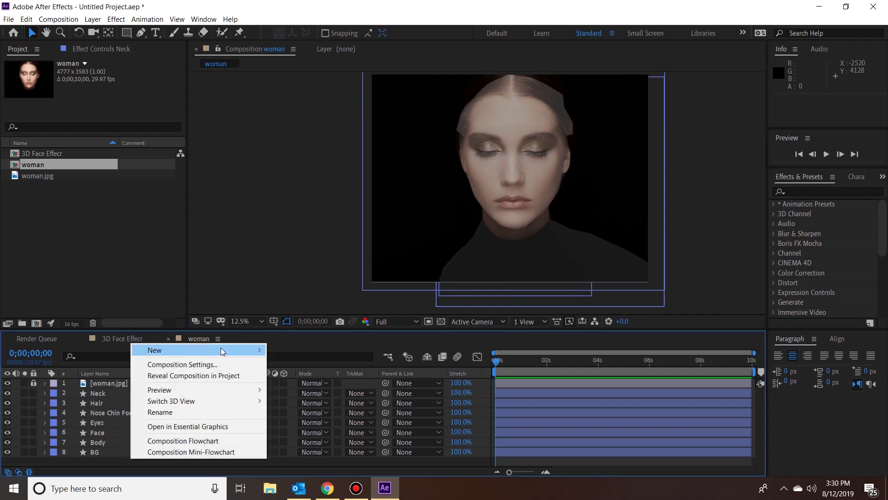
{"action": "mouse_move", "coordinate": [259, 347]}
{"action": "left_click", "coordinate": [331, 426]}
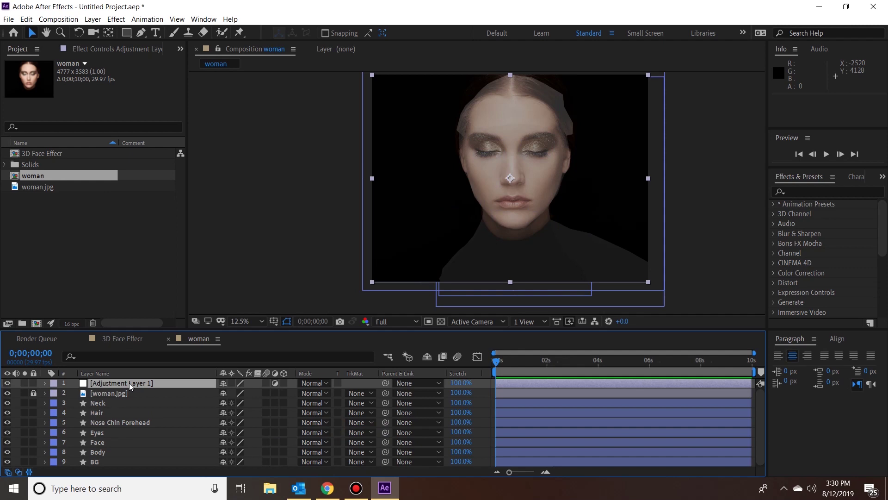
{"action": "left_click", "coordinate": [831, 191]}
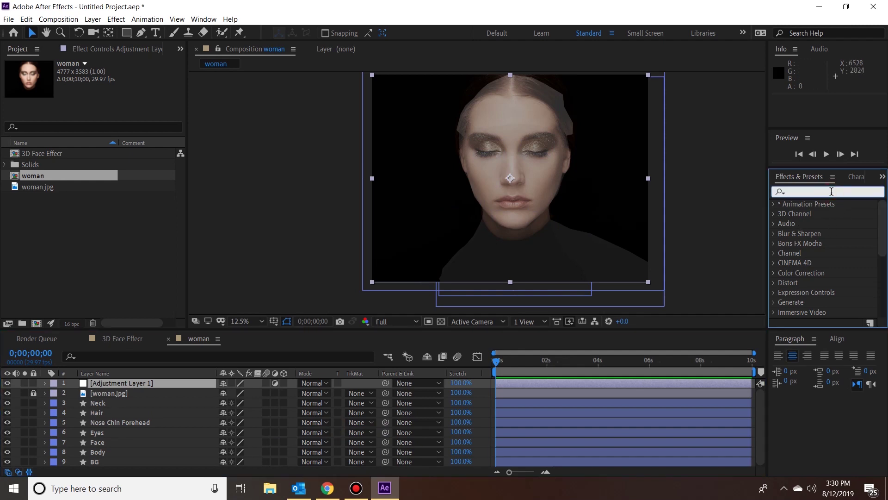
{"action": "type", "text": "box"}
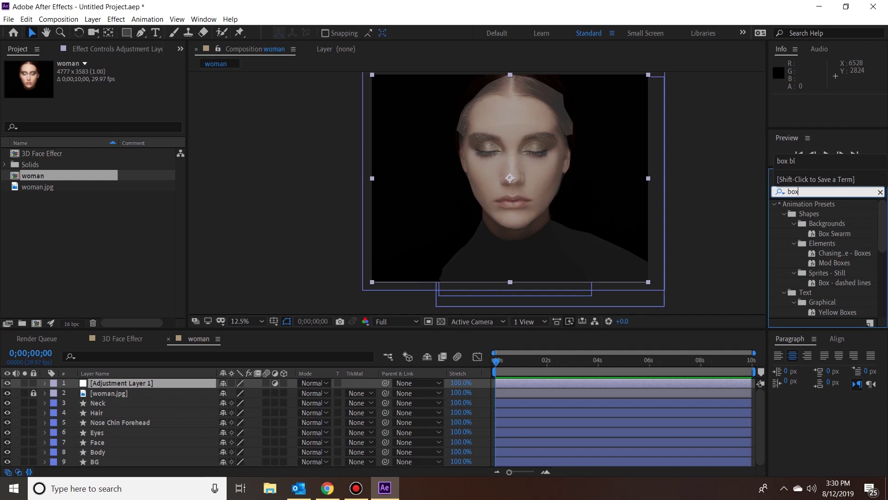
{"action": "type", "text": " b"}
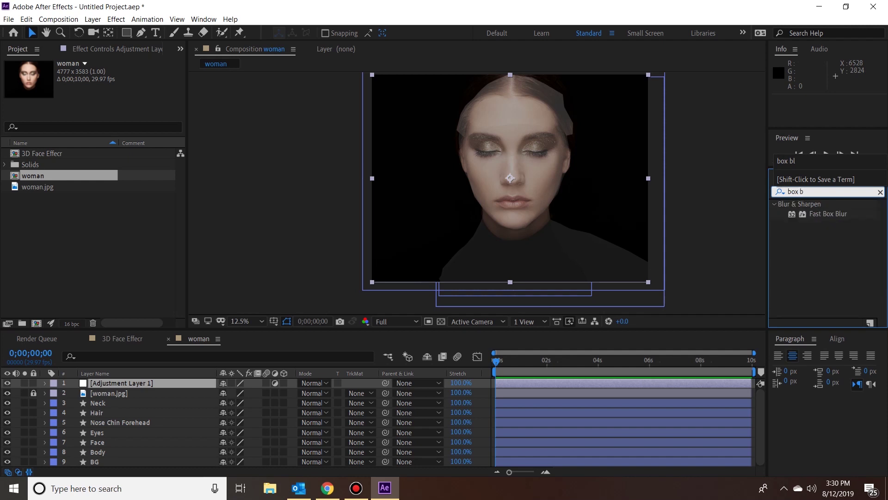
{"action": "left_click_drag", "start_coordinate": [828, 213], "coordinate": [134, 384]}
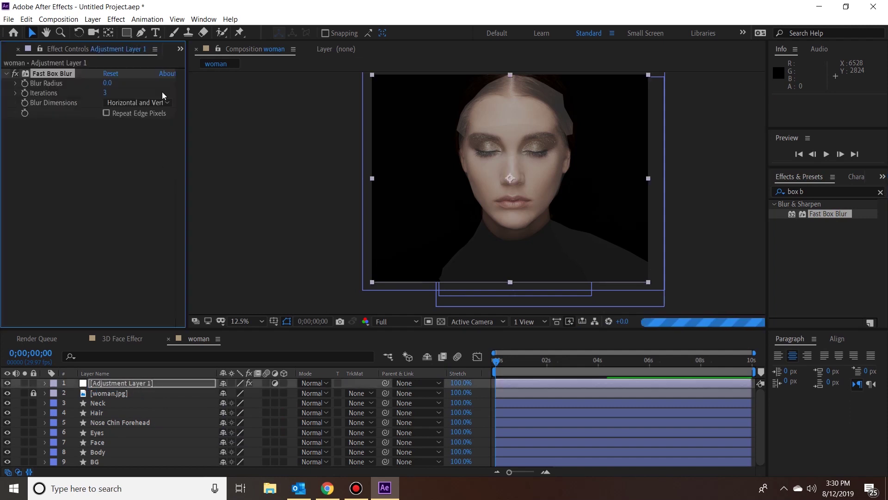
- Set the Fast Box Blur radius to 100 with Repeat Edge Pixels on
{"action": "left_click", "coordinate": [106, 113]}
{"action": "left_click", "coordinate": [107, 84]}
{"action": "type", "text": "100"}
{"action": "key", "text": "Return"}
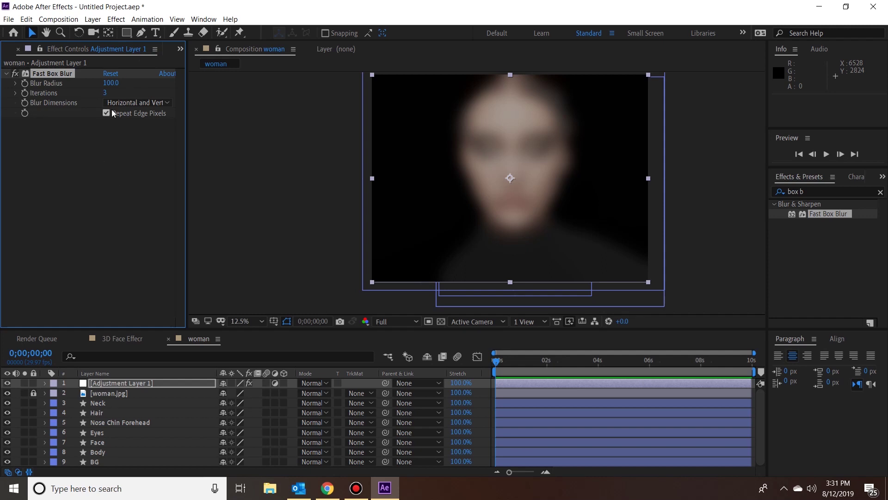
- Add woman.jpg as a layer in the 3D Face Effecr composition
{"action": "left_click", "coordinate": [125, 340]}
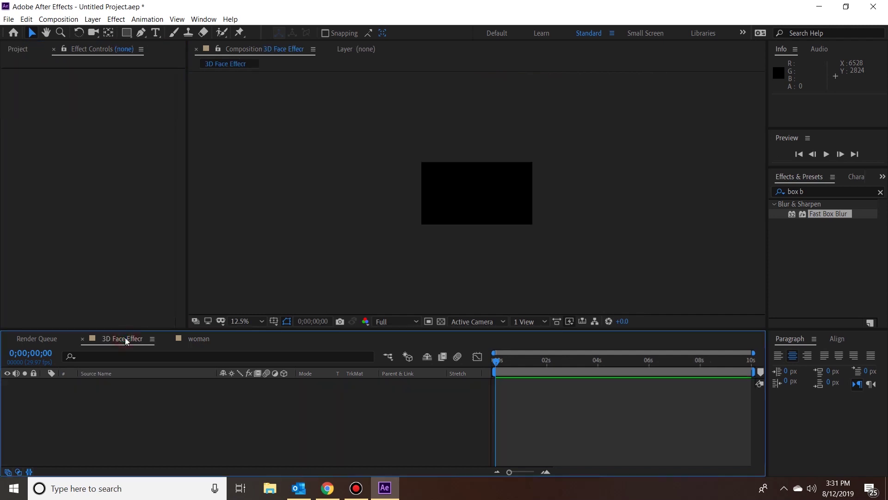
{"action": "scroll", "coordinate": [478, 259], "scroll_direction": "up", "scroll_amount": 1}
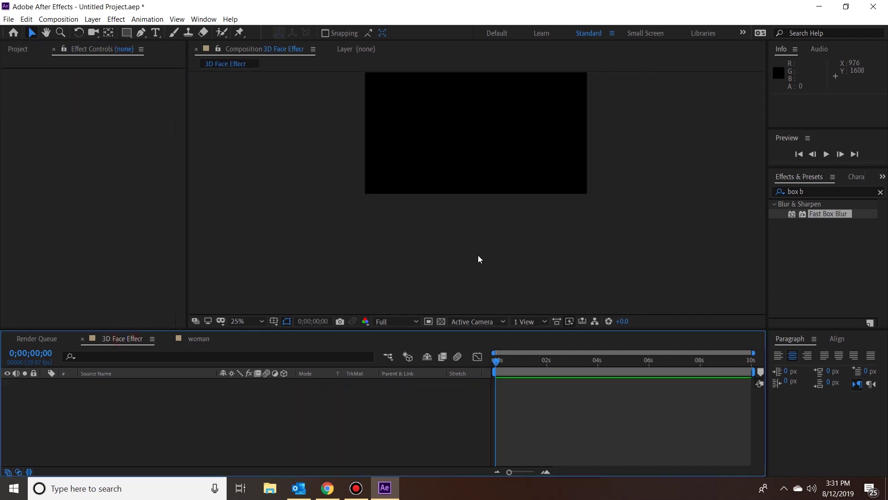
{"action": "key", "text": "h"}
{"action": "left_click_drag", "start_coordinate": [629, 181], "coordinate": [626, 242]}
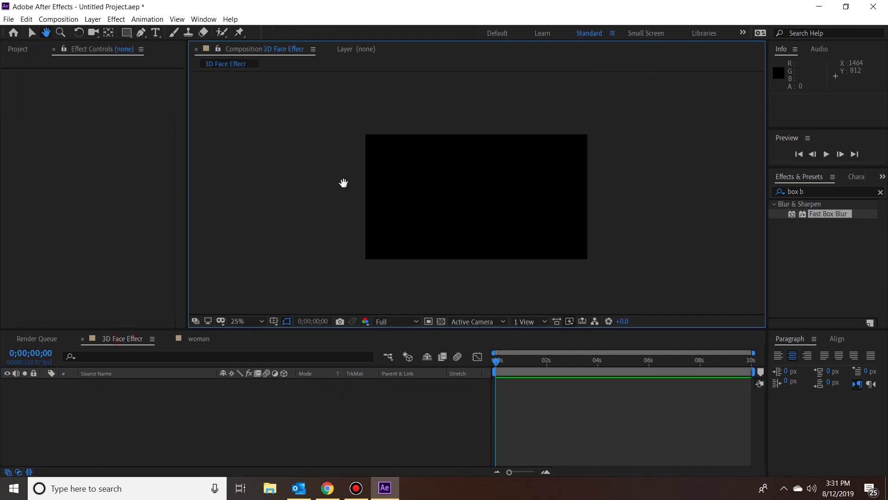
{"action": "left_click", "coordinate": [31, 33]}
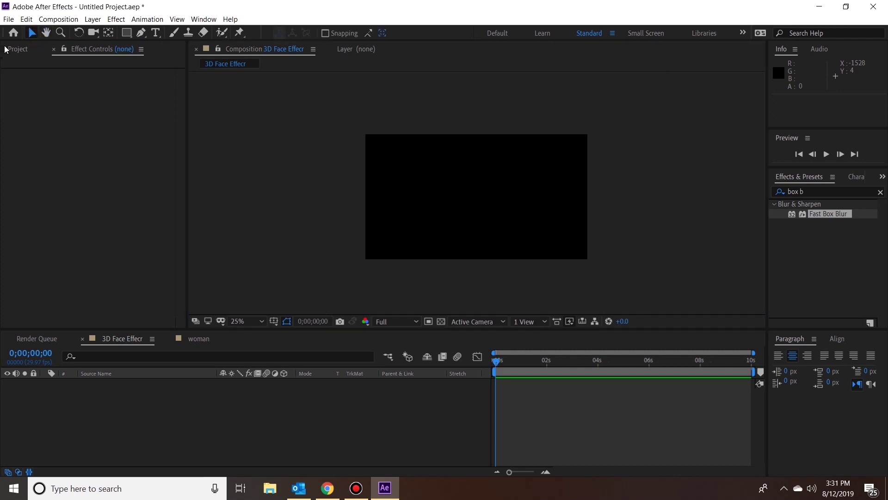
{"action": "left_click", "coordinate": [12, 48]}
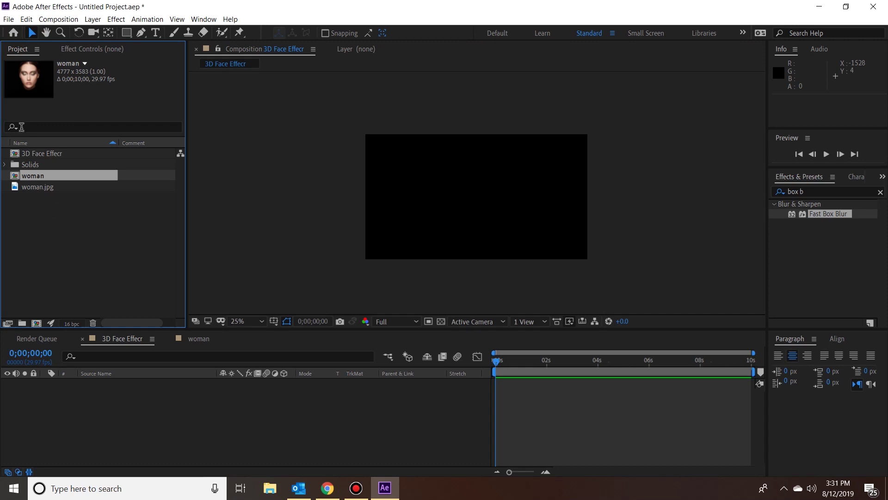
{"action": "left_click", "coordinate": [40, 187]}
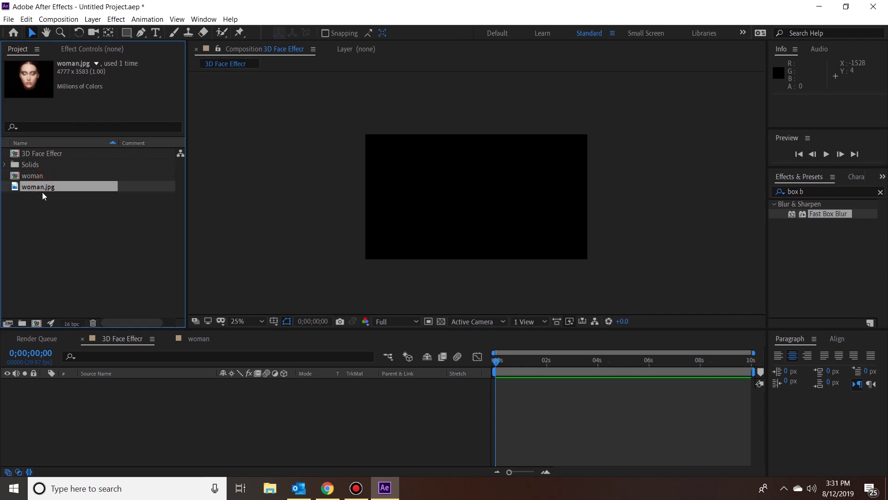
{"action": "left_click_drag", "start_coordinate": [38, 185], "coordinate": [116, 388]}
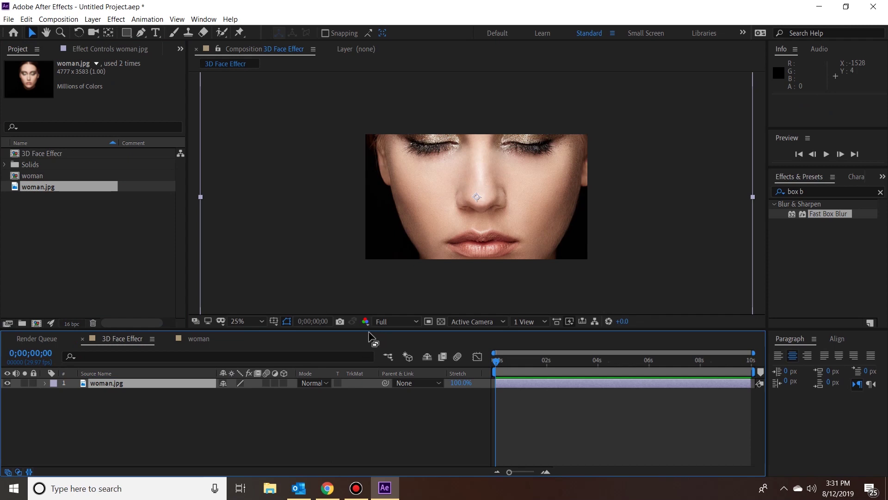
- Fit woman.jpg to the comp frame, giving 40.2, 30.1% scale
{"action": "key", "text": "s"}
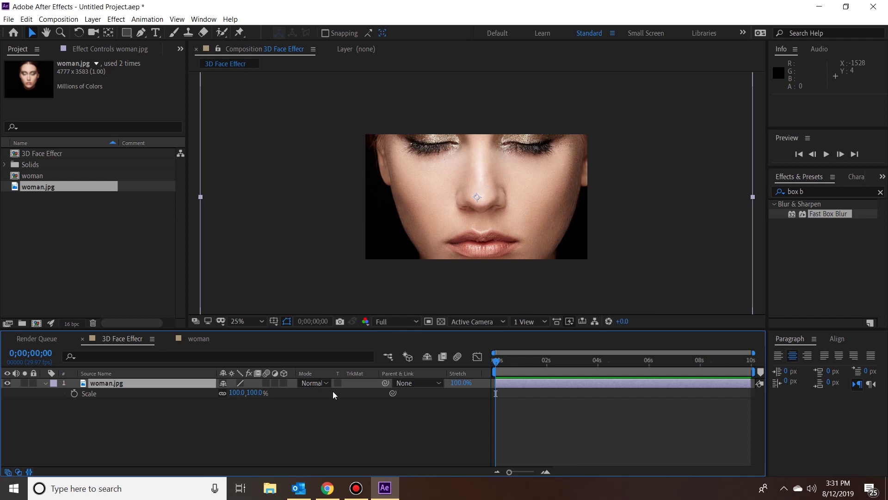
{"action": "left_click_drag", "start_coordinate": [237, 393], "coordinate": [236, 404]}
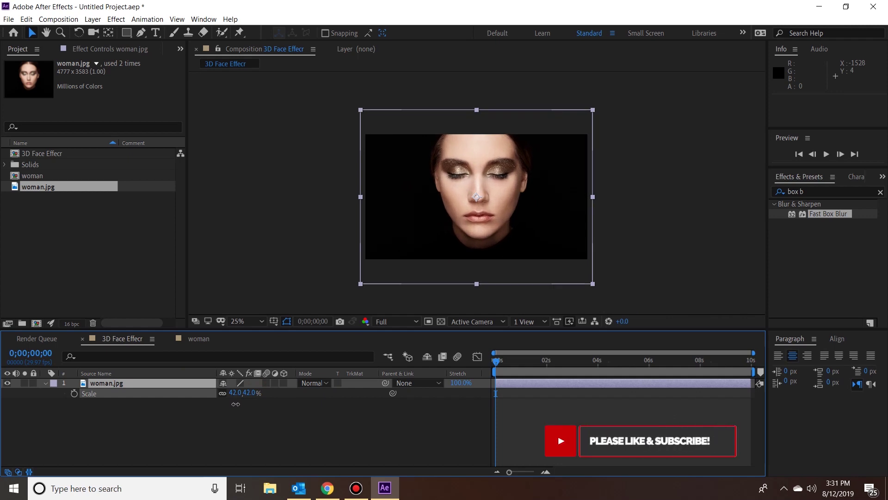
{"action": "right_click", "coordinate": [161, 384]}
{"action": "mouse_move", "coordinate": [264, 151]}
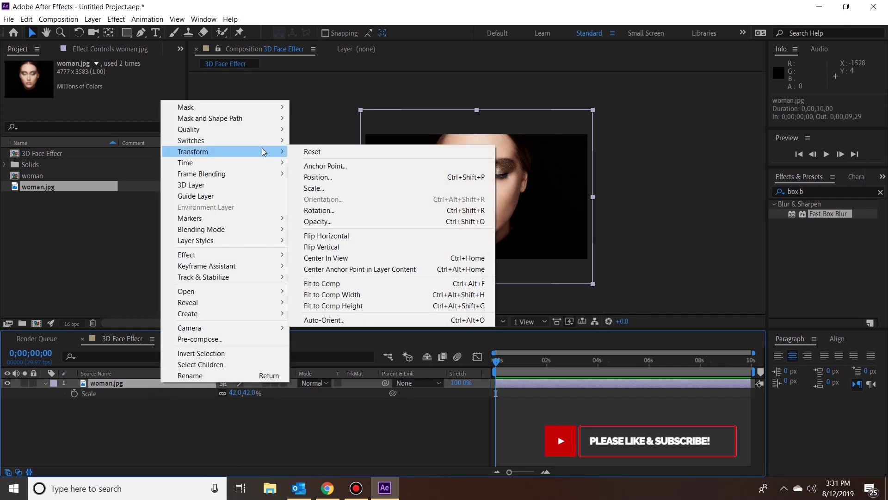
{"action": "left_click", "coordinate": [350, 283]}
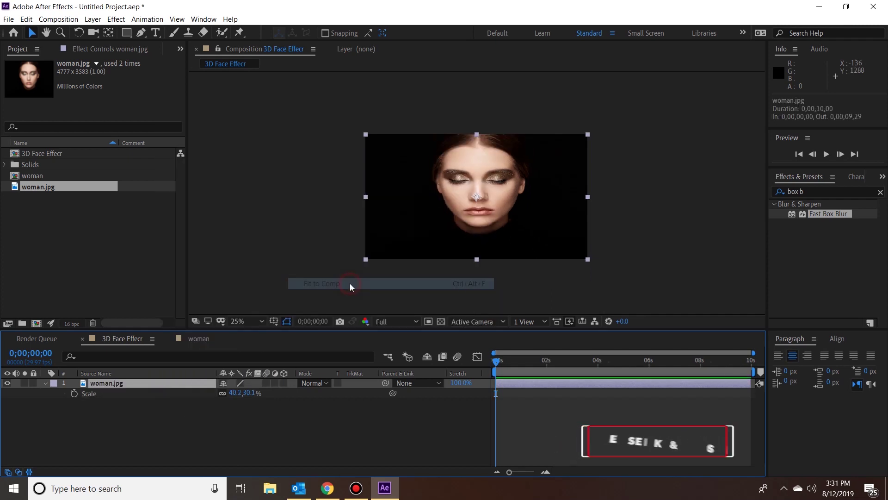
{"action": "left_click", "coordinate": [314, 196]}
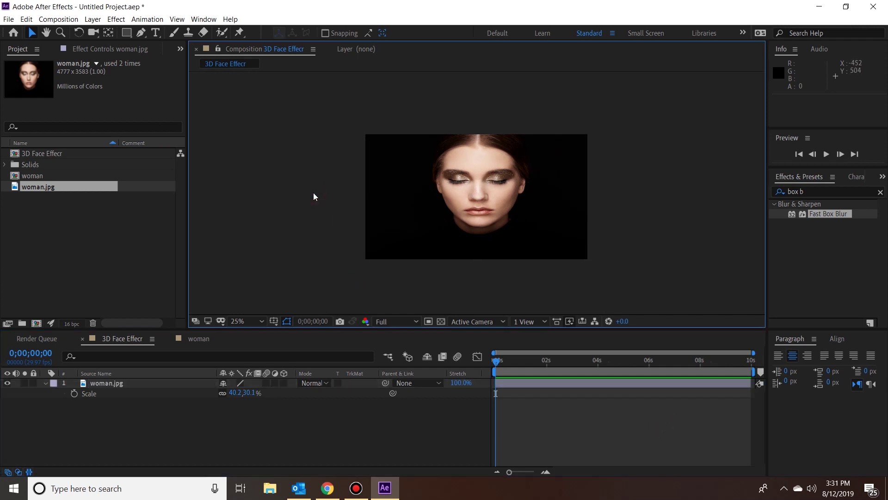
{"action": "left_click", "coordinate": [138, 385]}
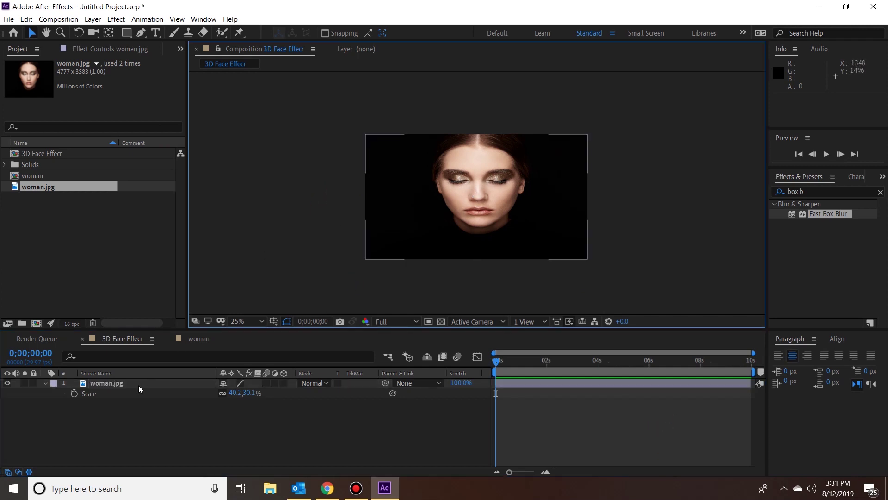
{"action": "left_click", "coordinate": [293, 193]}
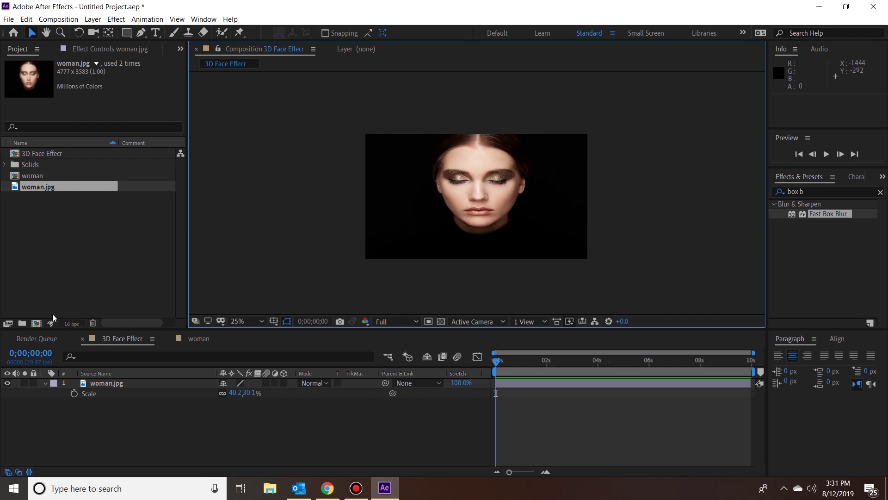
- Add the blurred woman comp as hidden layer 2 below woman.jpg
{"action": "left_click", "coordinate": [35, 179]}
{"action": "left_click_drag", "start_coordinate": [39, 177], "coordinate": [100, 411]}
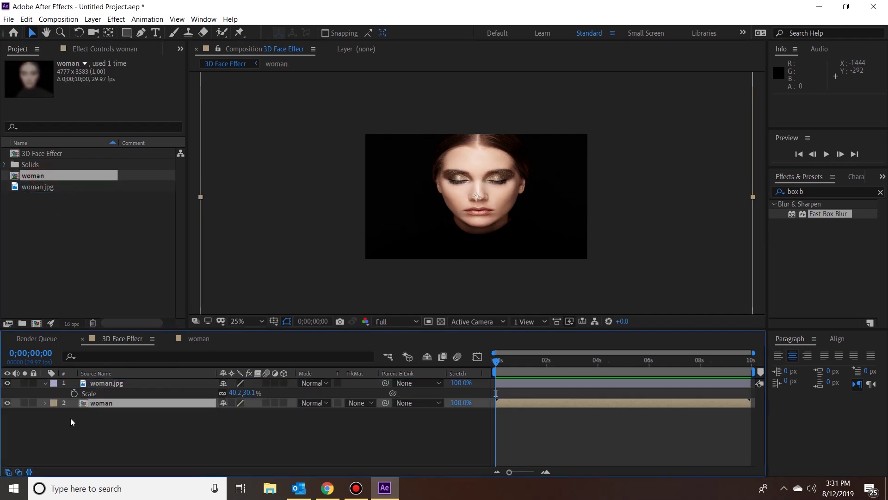
{"action": "left_click", "coordinate": [7, 403]}
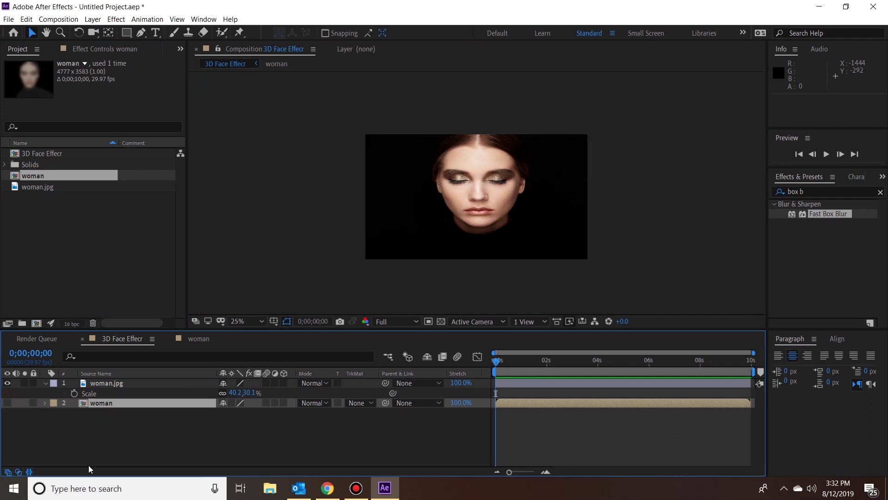
- Apply Displacement Map to woman.jpg using layer 2, the woman comp, as the map
{"action": "left_click", "coordinate": [97, 383]}
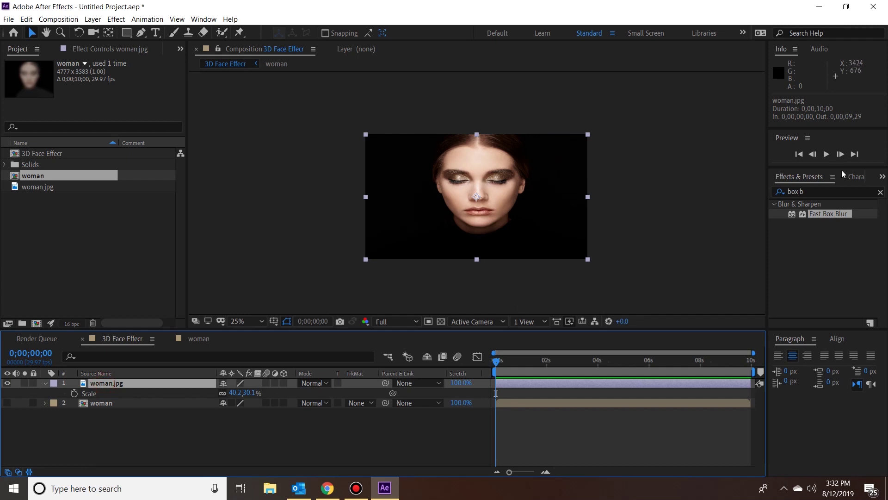
{"action": "left_click", "coordinate": [819, 192]}
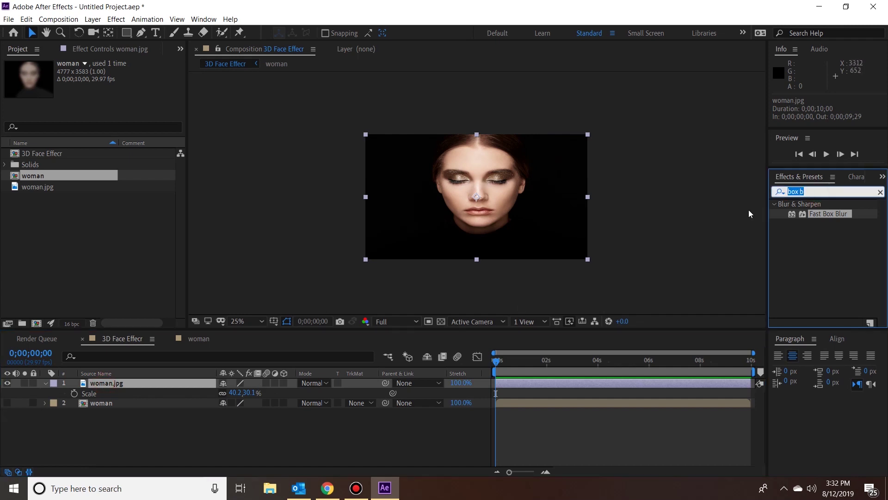
{"action": "type", "text": "disp"}
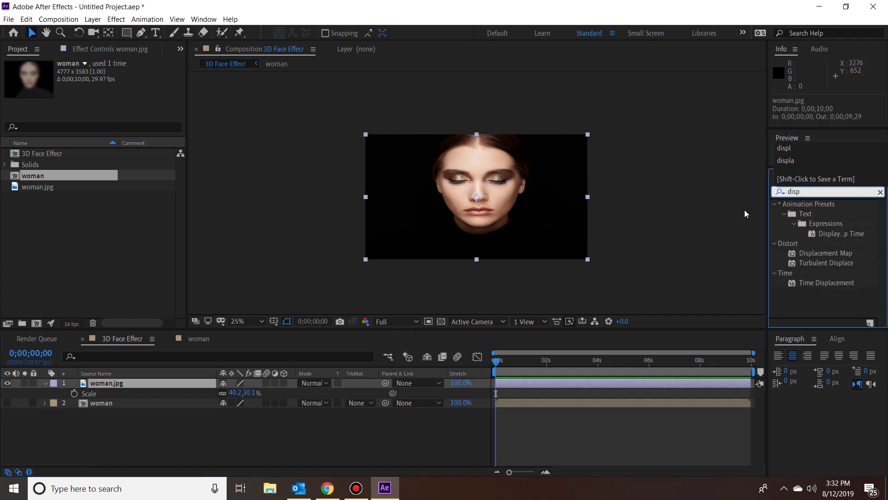
{"action": "mouse_move", "coordinate": [826, 253]}
{"action": "left_mouse_down"}
{"action": "mouse_move", "coordinate": [150, 390]}
{"action": "mouse_move", "coordinate": [116, 383]}
{"action": "left_mouse_up"}
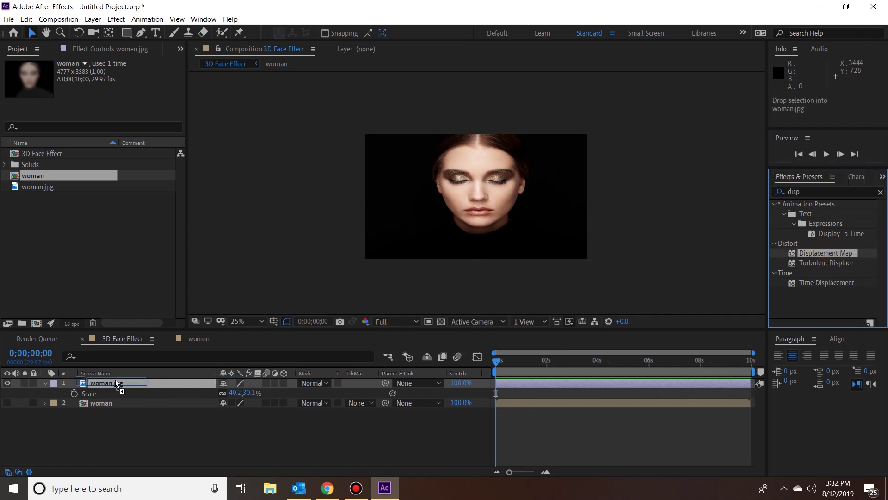
{"action": "left_click_drag", "start_coordinate": [116, 383], "coordinate": [116, 383]}
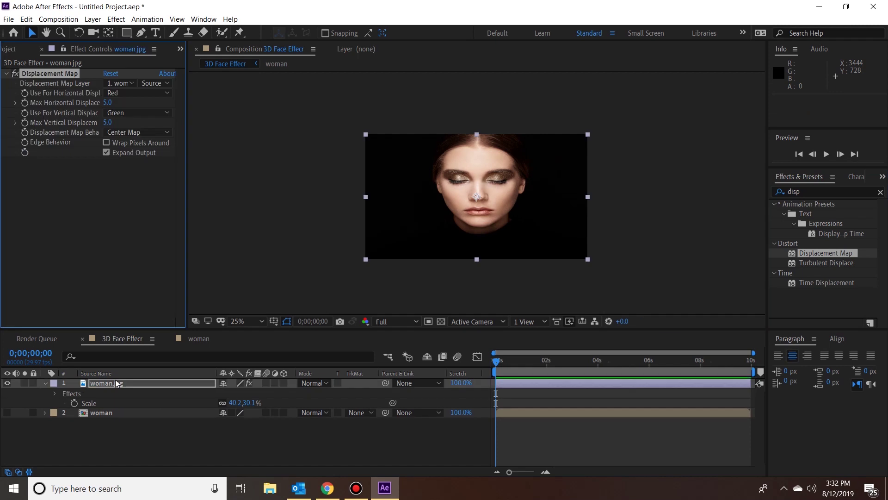
{"action": "left_click", "coordinate": [133, 82]}
{"action": "left_click", "coordinate": [127, 120]}
{"action": "scroll", "coordinate": [501, 262], "scroll_direction": "up", "scroll_amount": 2}
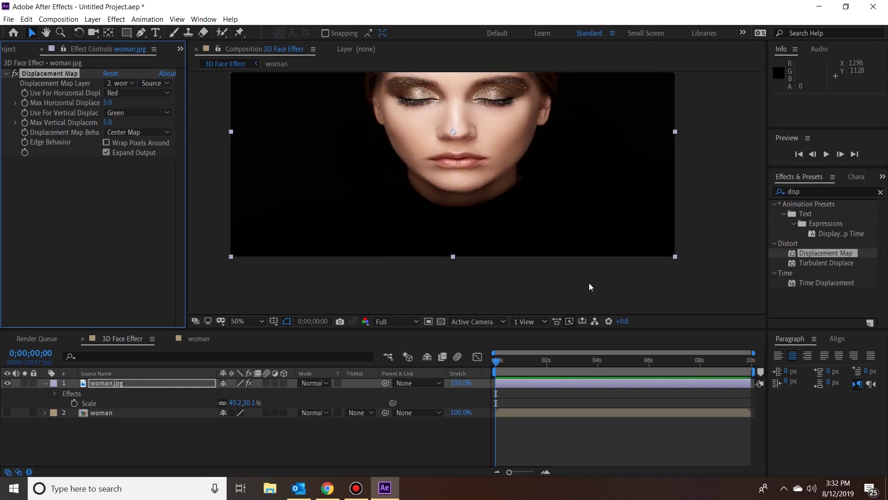
{"action": "key", "text": "h"}
{"action": "mouse_move", "coordinate": [709, 208]}
{"action": "left_mouse_down"}
{"action": "mouse_move", "coordinate": [725, 310]}
{"action": "mouse_move", "coordinate": [718, 275]}
{"action": "left_mouse_up"}
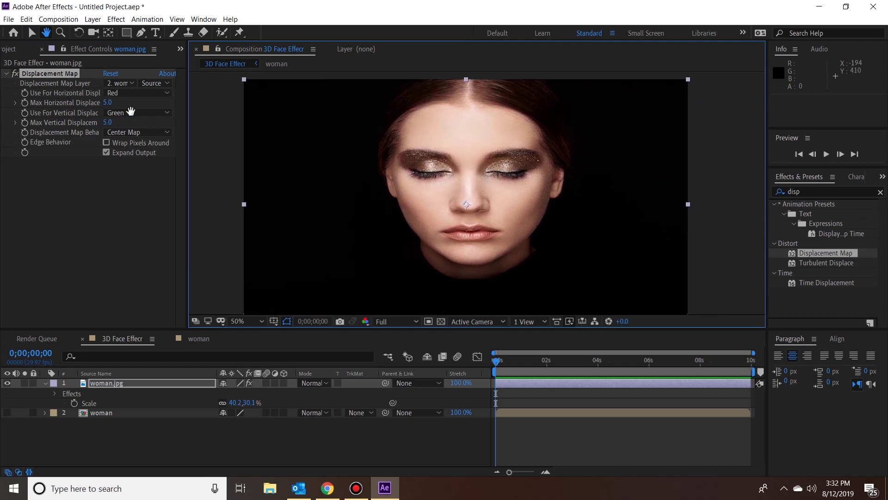
- Drive both horizontal and vertical displacement by Luminance
{"action": "left_click", "coordinate": [30, 32]}
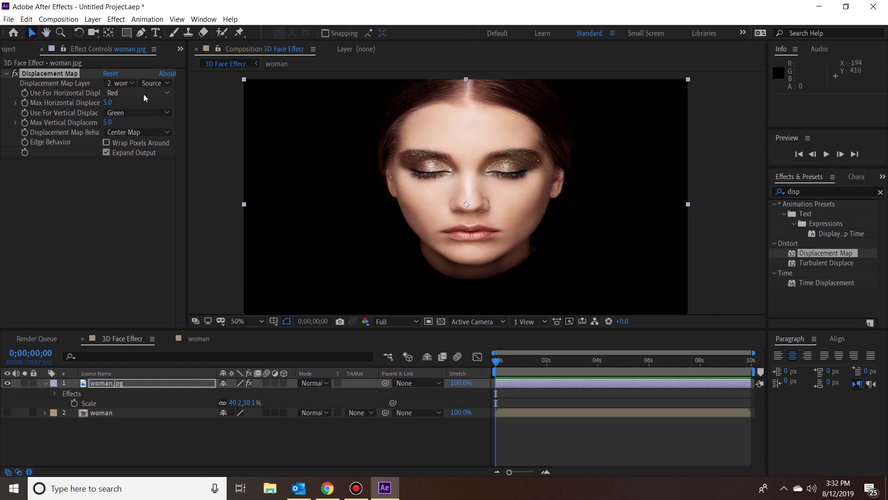
{"action": "left_click", "coordinate": [160, 93]}
{"action": "left_click", "coordinate": [144, 151]}
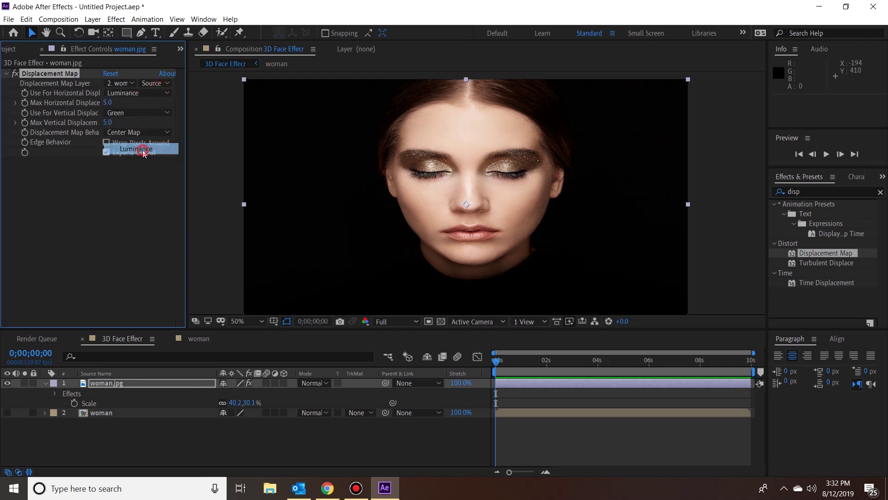
{"action": "left_click", "coordinate": [156, 113]}
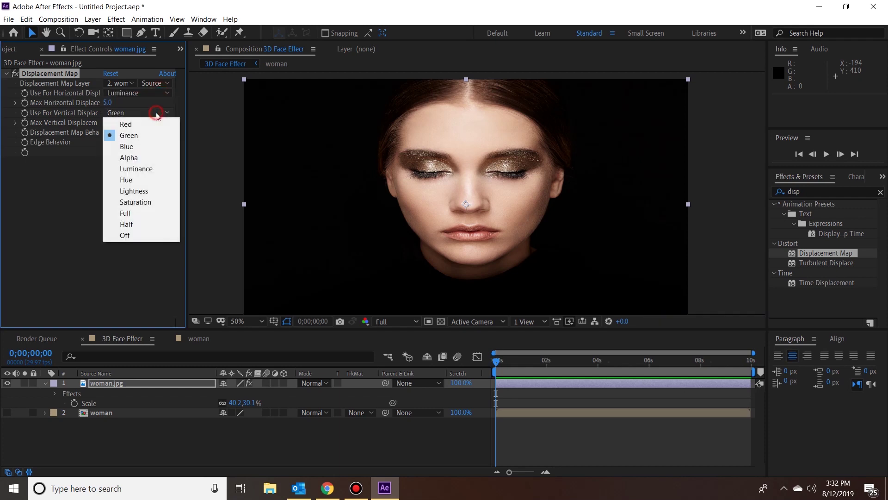
{"action": "left_click", "coordinate": [148, 165]}
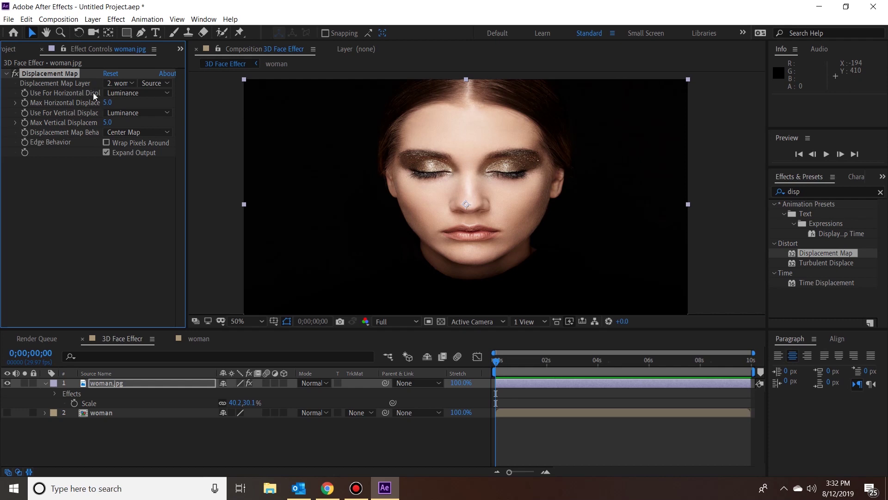
- Try -224 Max Horizontal Displacement, undo back to 5.0, and collapse woman.jpg
{"action": "left_click_drag", "start_coordinate": [107, 103], "coordinate": [2, 120]}
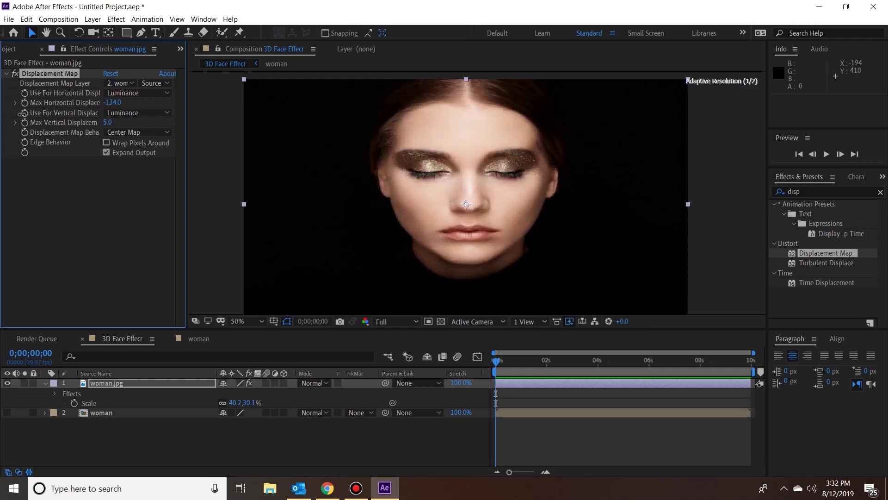
{"action": "left_click_drag", "start_coordinate": [2, 122], "coordinate": [6, 220]}
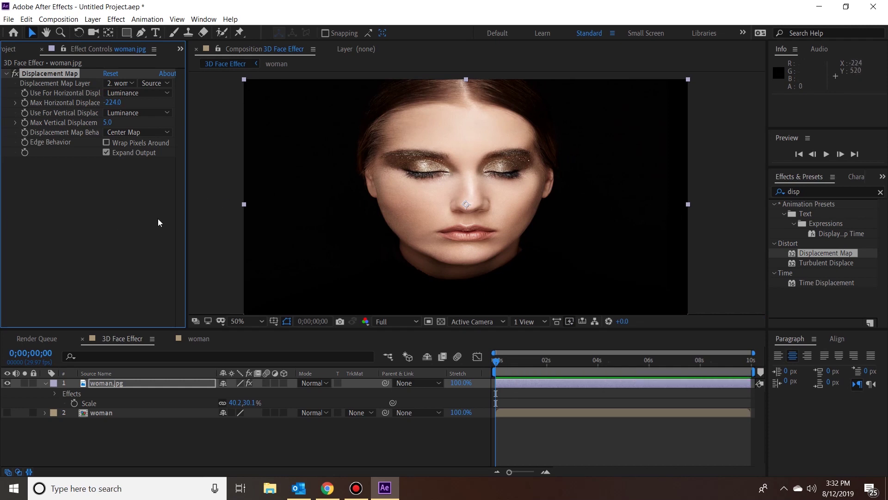
{"action": "key", "text": "ctrl+z"}
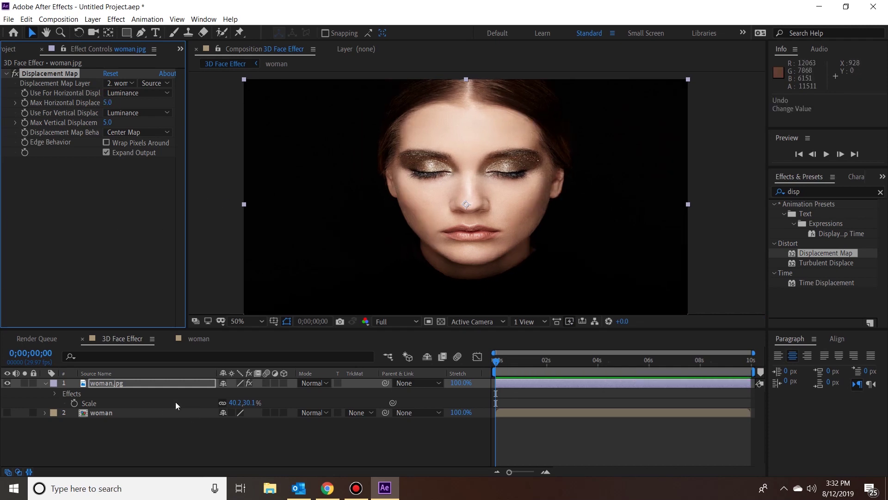
{"action": "left_click", "coordinate": [45, 384]}
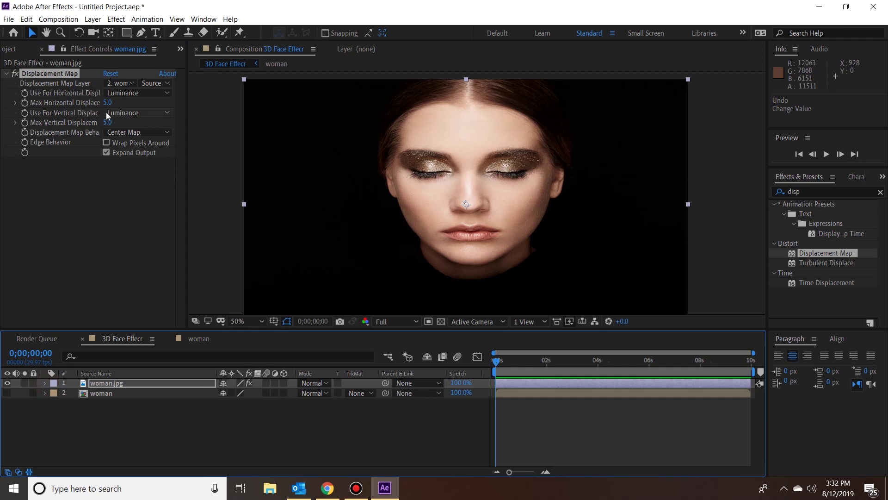
{"action": "left_click", "coordinate": [25, 102]}
- Keyframe Max Horizontal at -58.0 and Max Vertical at -57.0 at frame 0, then move toward 6 seconds
{"action": "left_click", "coordinate": [26, 125]}
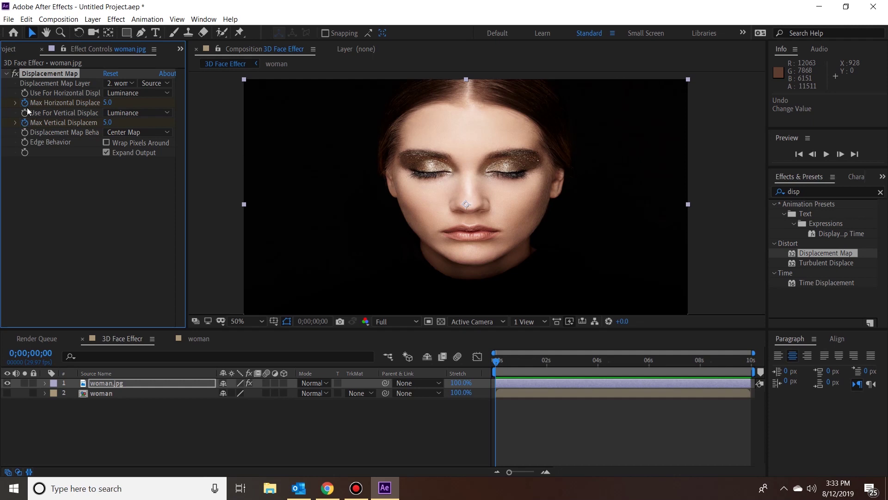
{"action": "left_click_drag", "start_coordinate": [108, 104], "coordinate": [73, 113]}
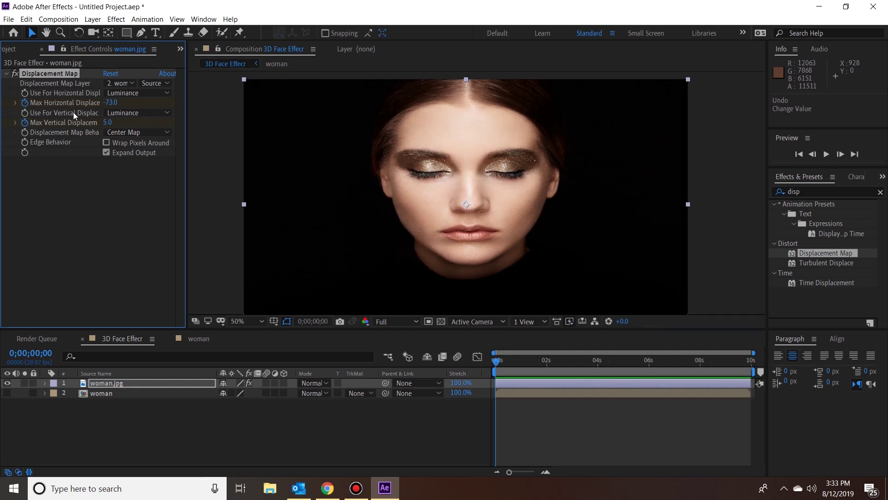
{"action": "left_click_drag", "start_coordinate": [97, 123], "coordinate": [66, 132]}
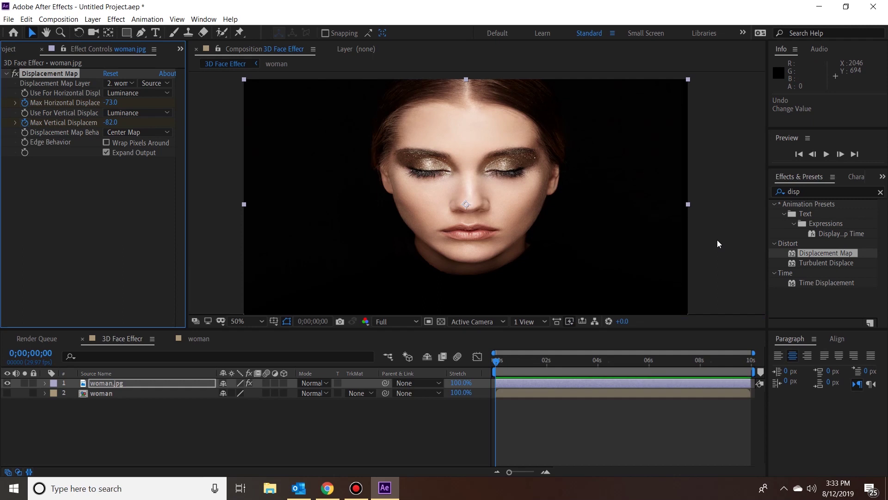
{"action": "mouse_move", "coordinate": [111, 102]}
{"action": "left_mouse_down"}
{"action": "mouse_move", "coordinate": [101, 111]}
{"action": "mouse_move", "coordinate": [126, 108]}
{"action": "mouse_move", "coordinate": [127, 124]}
{"action": "left_mouse_up"}
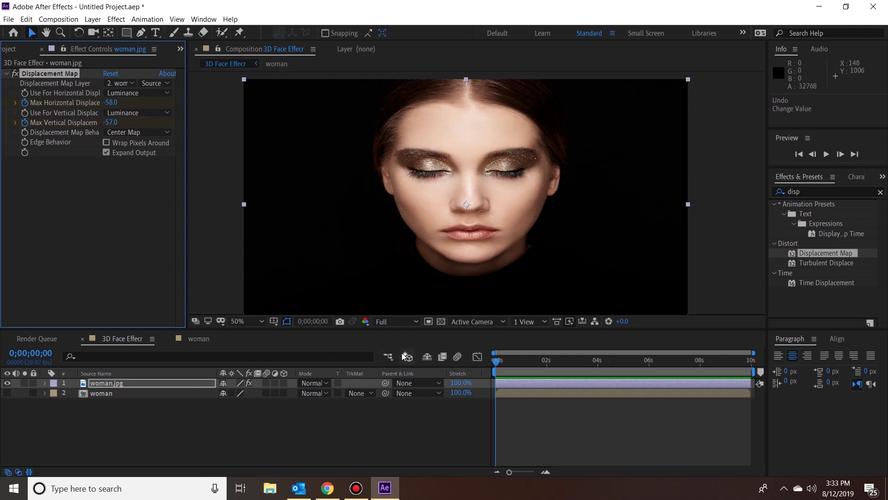
{"action": "left_click_drag", "start_coordinate": [497, 361], "coordinate": [651, 366]}
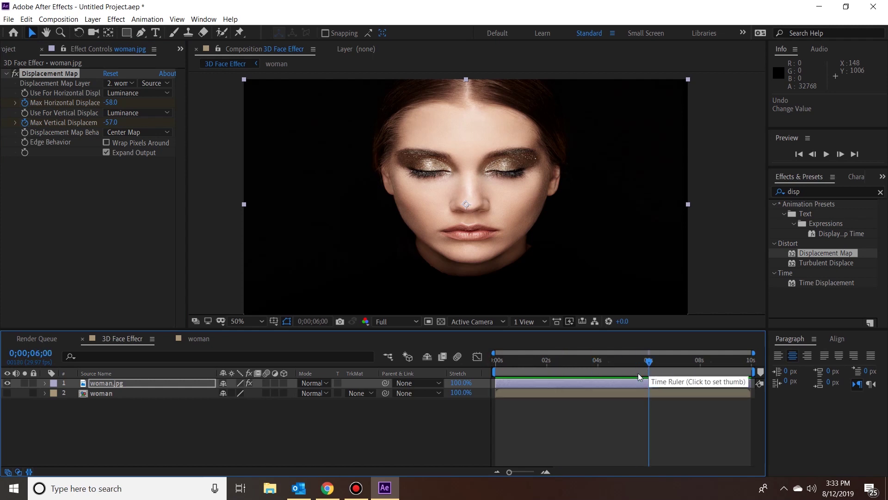
- At 6 seconds, keyframe Max Horizontal Displacement at 45.0 and Max Vertical at 53.0
{"action": "left_click_drag", "start_coordinate": [111, 102], "coordinate": [188, 102]}
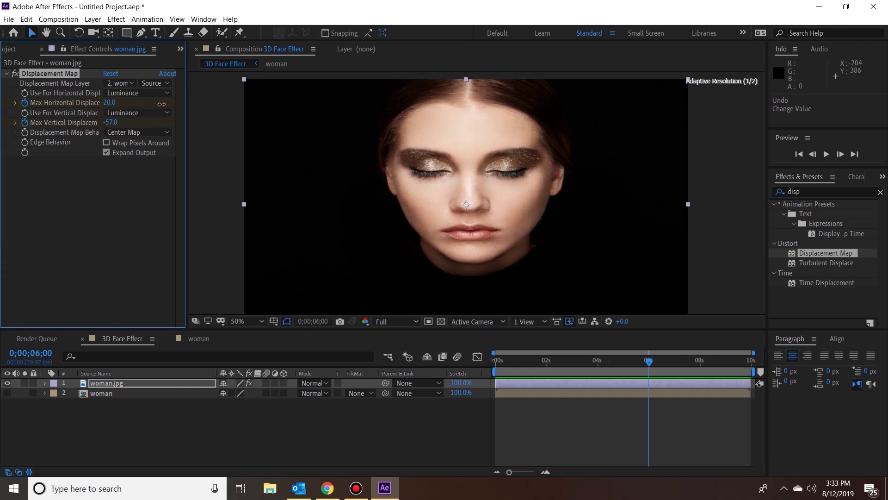
{"action": "left_click_drag", "start_coordinate": [188, 101], "coordinate": [187, 106]}
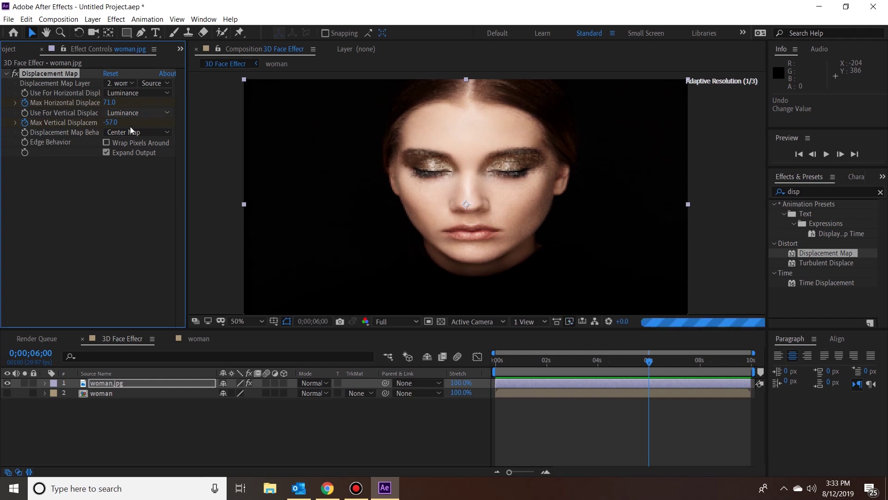
{"action": "mouse_move", "coordinate": [111, 122]}
{"action": "left_mouse_down"}
{"action": "mouse_move", "coordinate": [198, 120]}
{"action": "mouse_move", "coordinate": [185, 124]}
{"action": "left_mouse_up"}
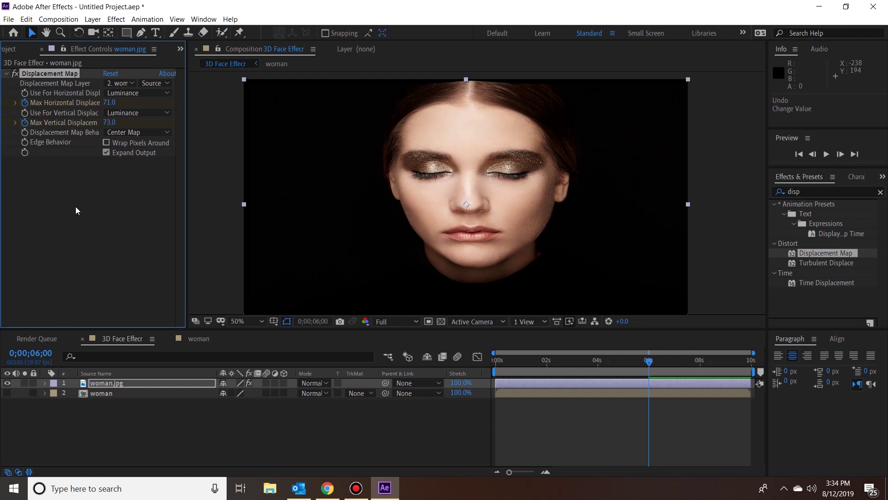
{"action": "mouse_move", "coordinate": [110, 102]}
{"action": "left_mouse_down"}
{"action": "mouse_move", "coordinate": [100, 104]}
{"action": "mouse_move", "coordinate": [97, 124]}
{"action": "left_mouse_up"}
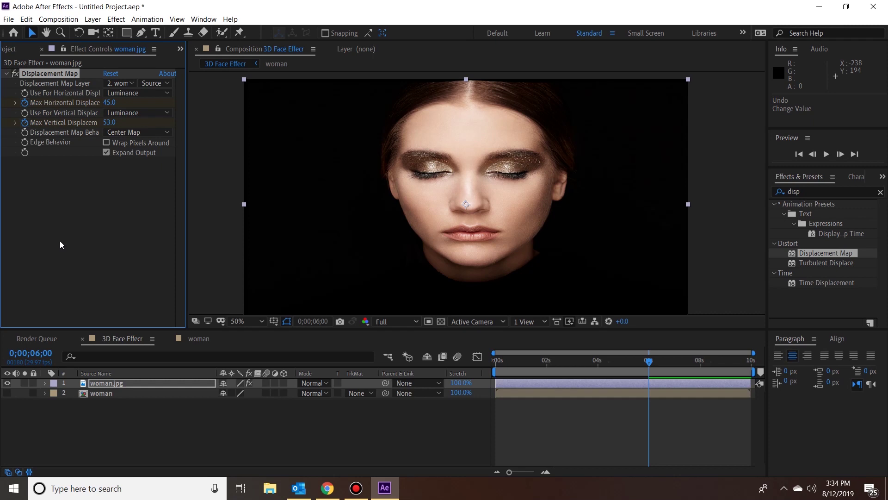
{"action": "left_click", "coordinate": [123, 382]}
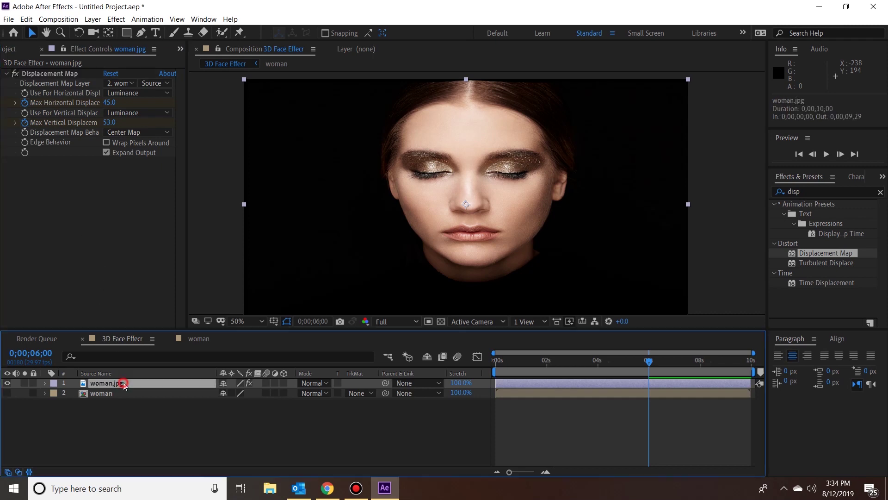
- Keyframe woman.jpg's Scale at 40.2, 30.1% at 0 seconds and 45.5, 34.1% at 6 seconds
{"action": "key", "text": "s"}
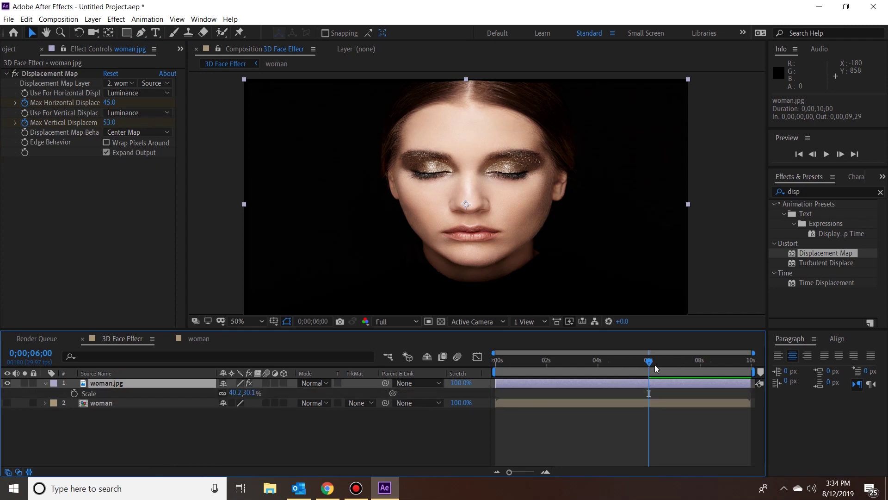
{"action": "key", "text": "Home"}
{"action": "mouse_move", "coordinate": [496, 360]}
{"action": "left_mouse_down"}
{"action": "mouse_move", "coordinate": [668, 390]}
{"action": "mouse_move", "coordinate": [475, 362]}
{"action": "left_mouse_up"}
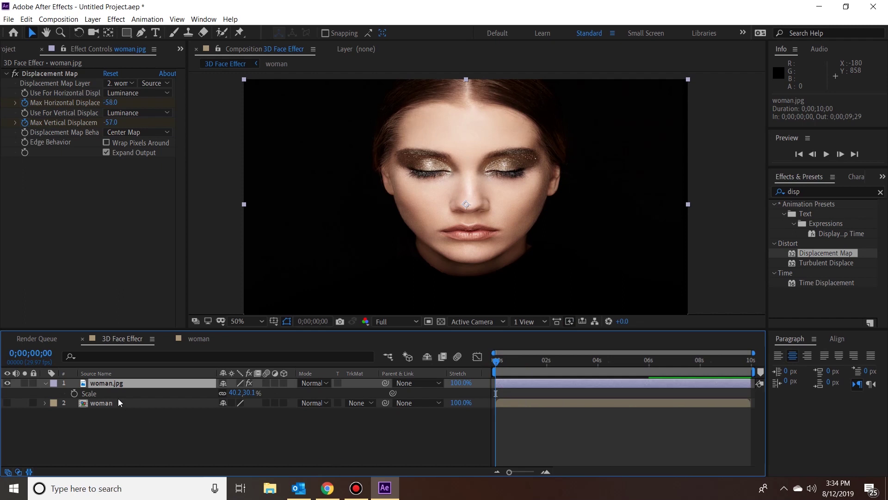
{"action": "left_click", "coordinate": [73, 392]}
{"action": "left_click_drag", "start_coordinate": [496, 360], "coordinate": [650, 369]}
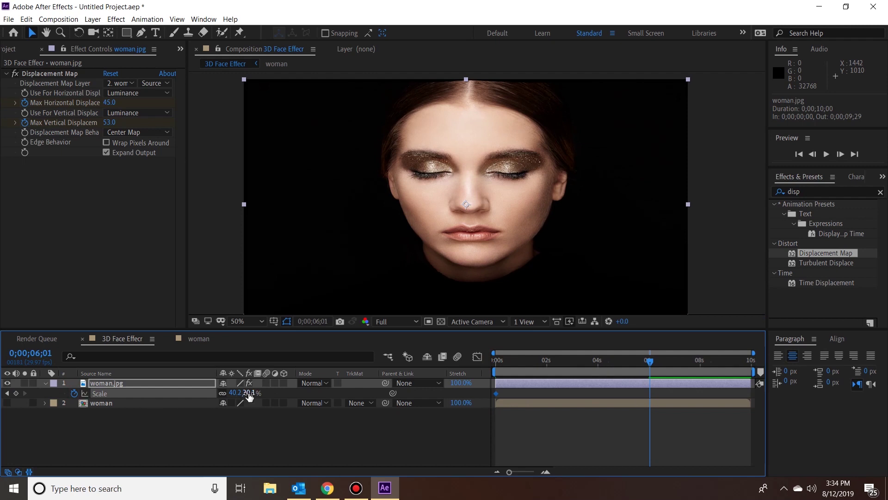
{"action": "left_click_drag", "start_coordinate": [249, 393], "coordinate": [251, 392]}
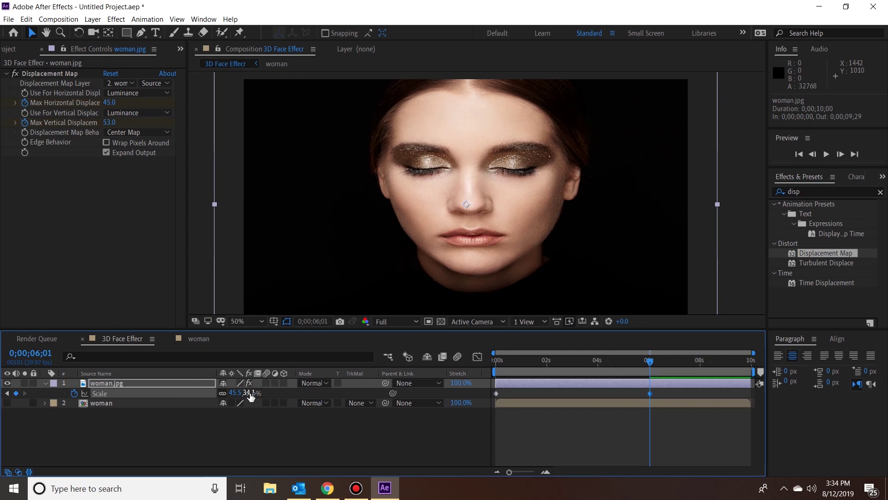
{"action": "key", "text": "ctrl+z"}
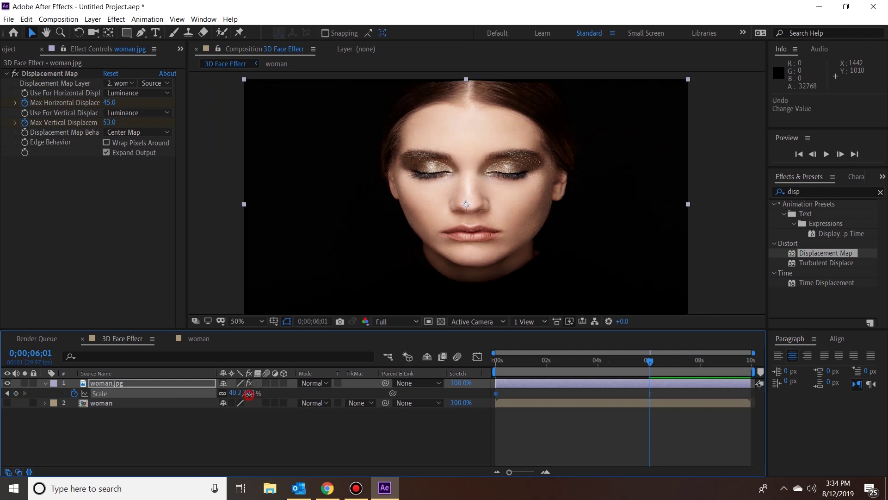
{"action": "left_click_drag", "start_coordinate": [249, 393], "coordinate": [253, 393]}
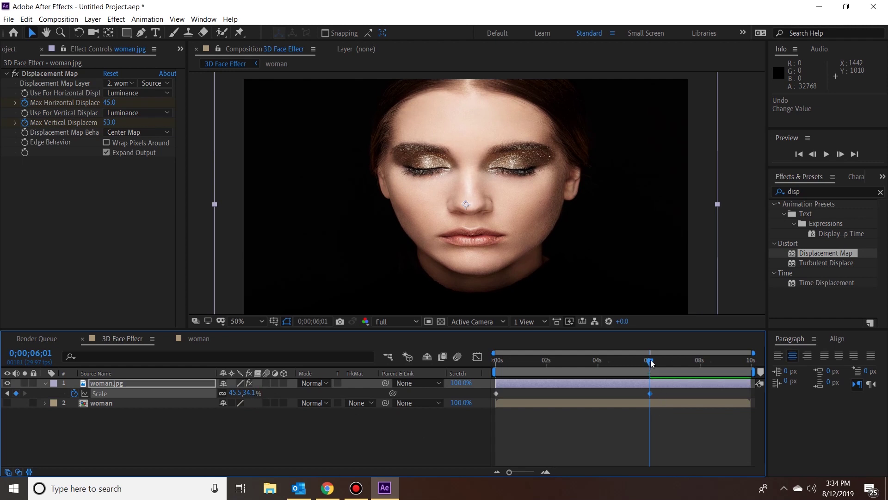
- Scrub back and play a preview to check the scale animation
{"action": "left_click_drag", "start_coordinate": [643, 363], "coordinate": [558, 368]}
{"action": "key", "text": "space"}
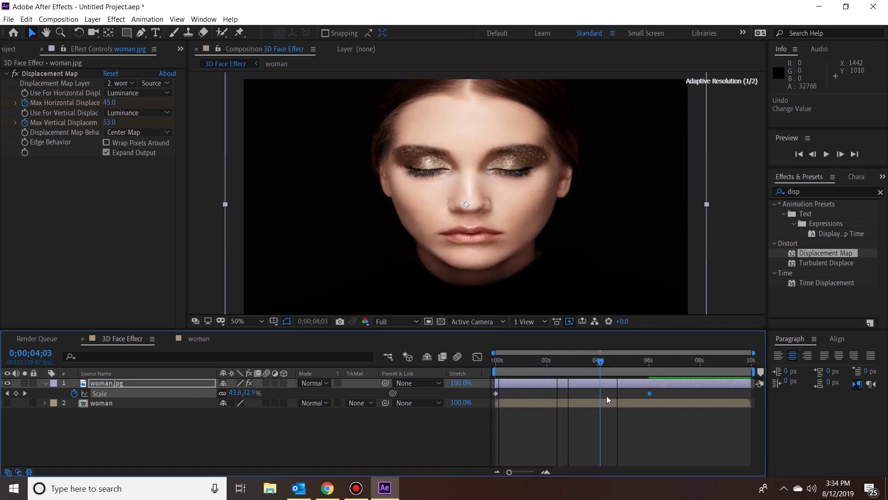
{"action": "key", "text": "space"}
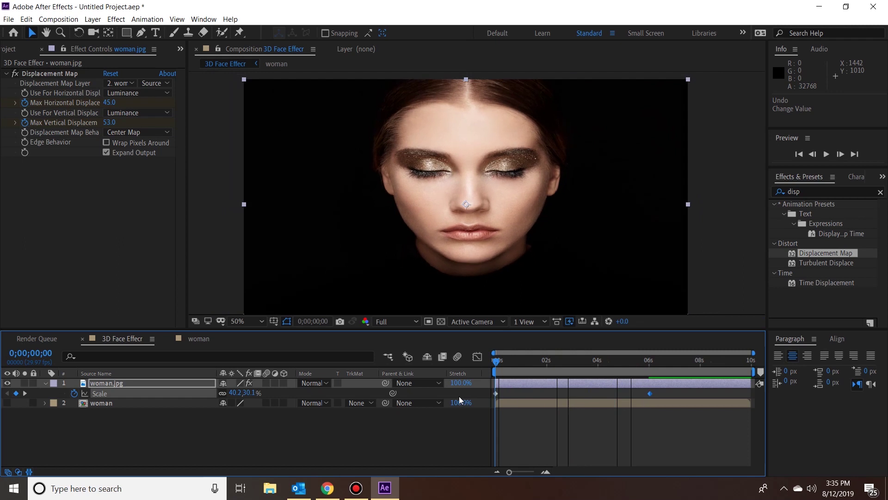
- Apply Easy Ease to both of woman.jpg's Scale keyframes at 0 and 6 seconds
{"action": "left_click", "coordinate": [827, 154]}
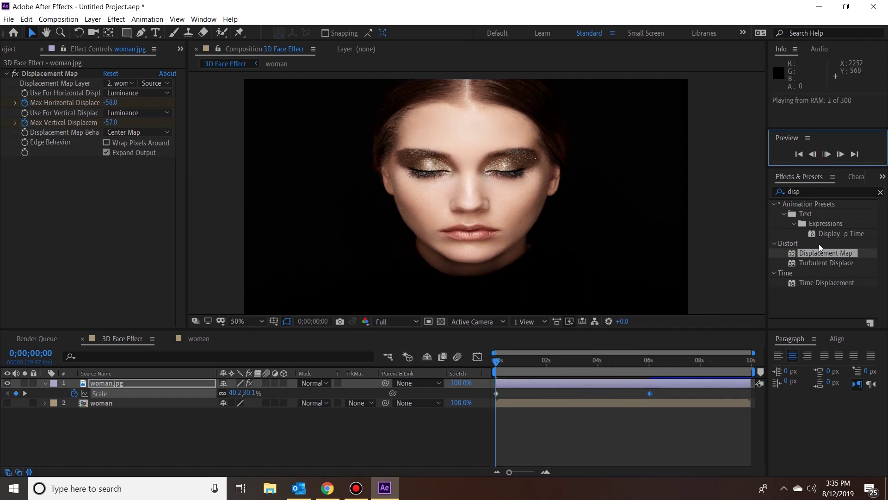
{"action": "mouse_move", "coordinate": [498, 360]}
{"action": "left_mouse_down"}
{"action": "mouse_move", "coordinate": [651, 370]}
{"action": "mouse_move", "coordinate": [494, 400]}
{"action": "left_mouse_up"}
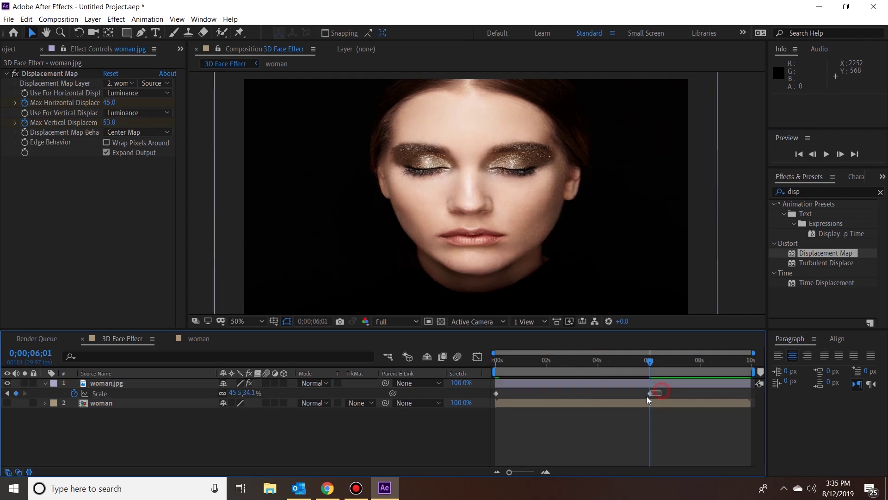
{"action": "right_click", "coordinate": [498, 395]}
{"action": "mouse_move", "coordinate": [571, 388]}
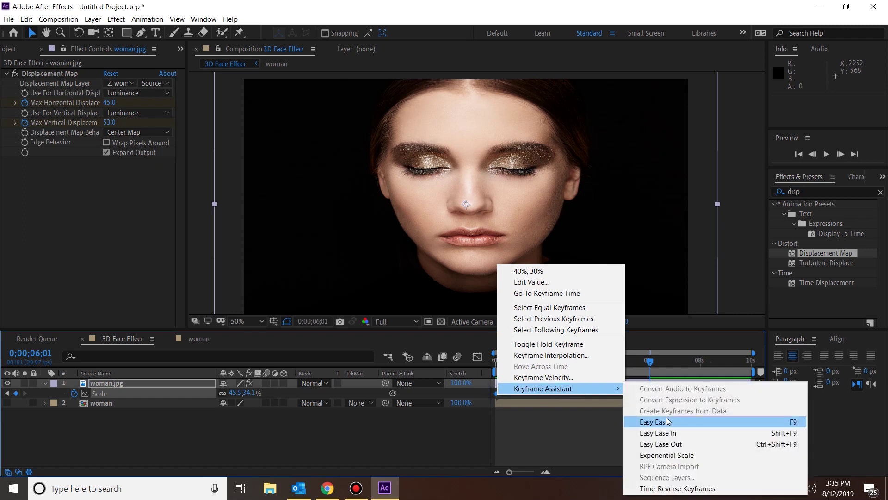
{"action": "left_click", "coordinate": [666, 420]}
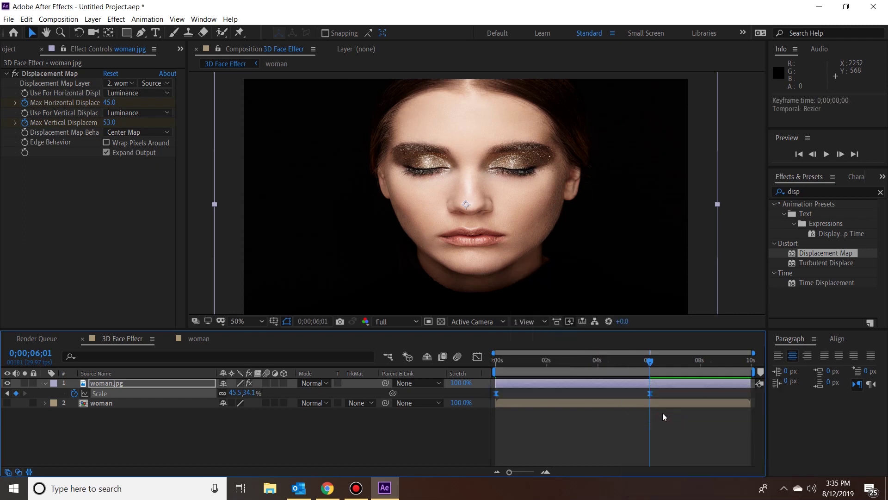
- End the work area at 6 seconds and preview the eased face-push animation from the start
{"action": "key", "text": "n"}
{"action": "left_click_drag", "start_coordinate": [637, 364], "coordinate": [493, 373]}
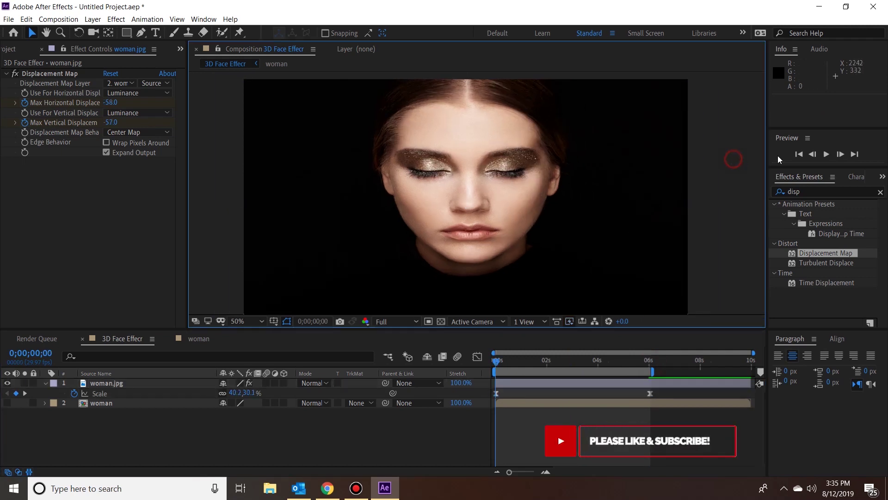
{"action": "left_click", "coordinate": [826, 154]}
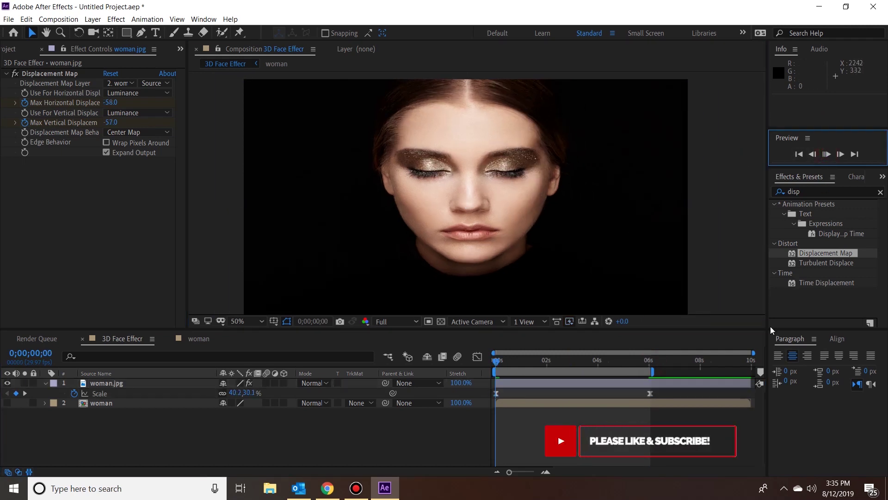
{"action": "left_click", "coordinate": [827, 158]}
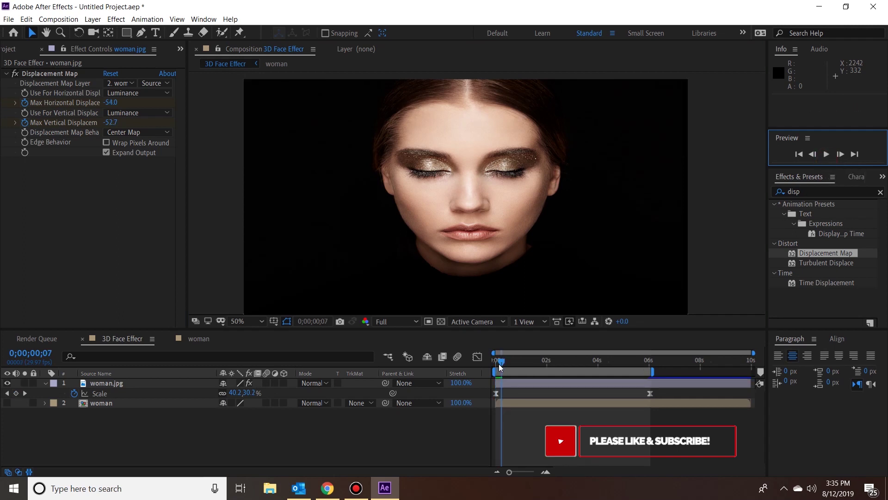
{"action": "left_click", "coordinate": [548, 461]}
{"action": "key", "text": "Home"}
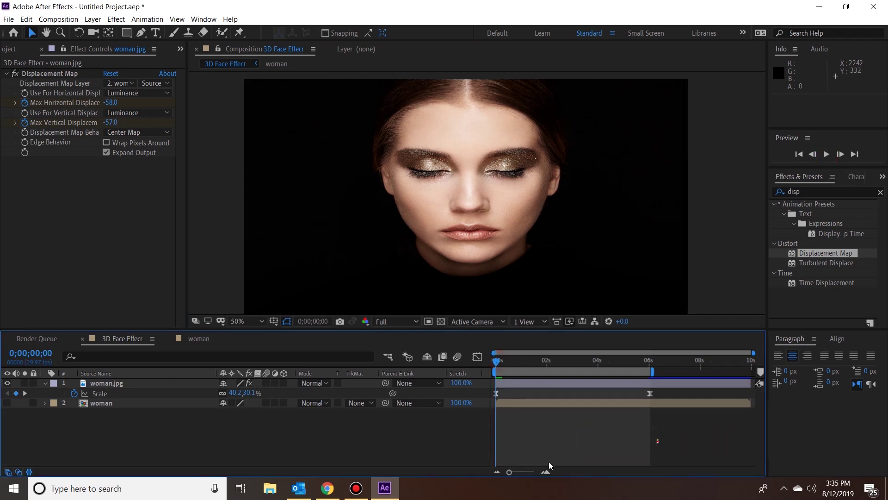